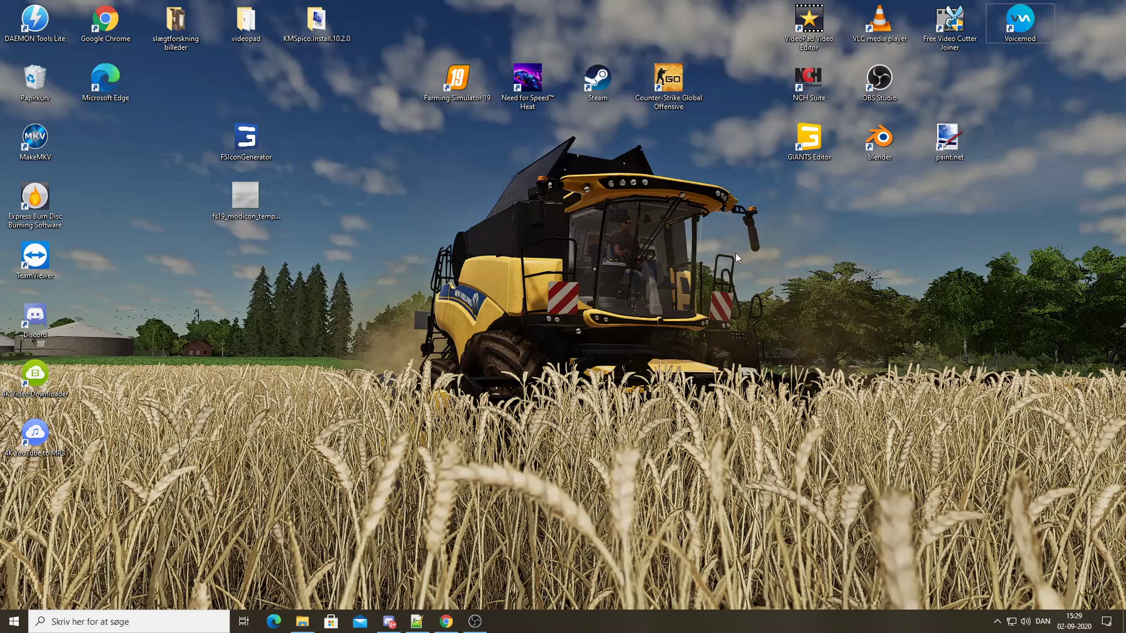
- Move the FSIconGenerator and fs19_modicon_template icons to a different spot on the desktop
left_click_drag(259, 136, 402, 195)
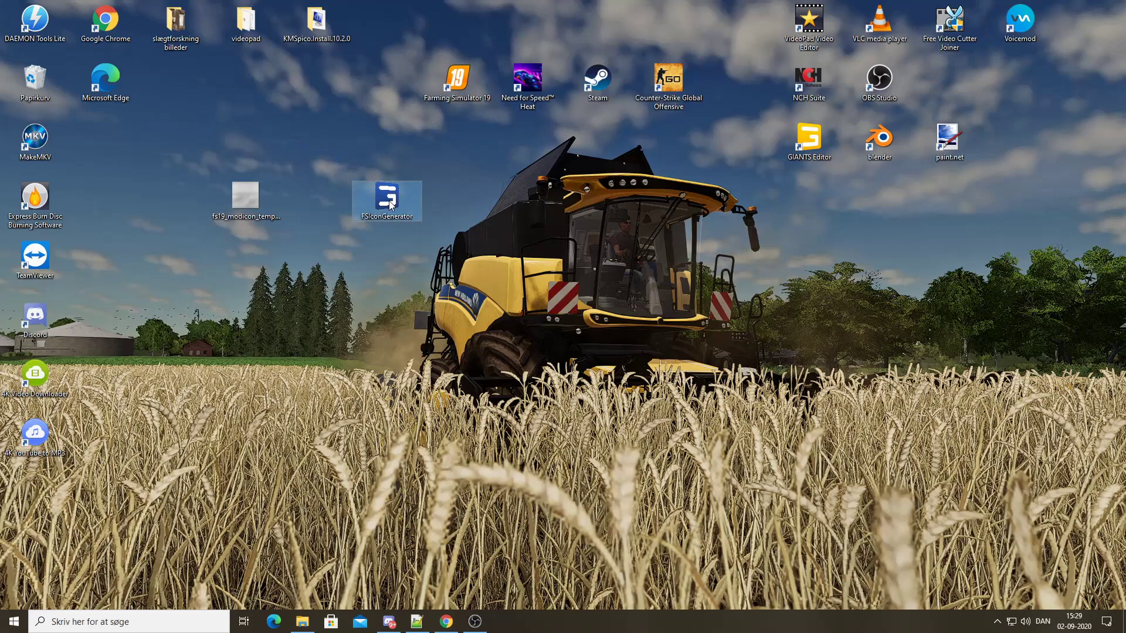
key("ctrl+z")
left_click_drag(252, 200, 319, 226)
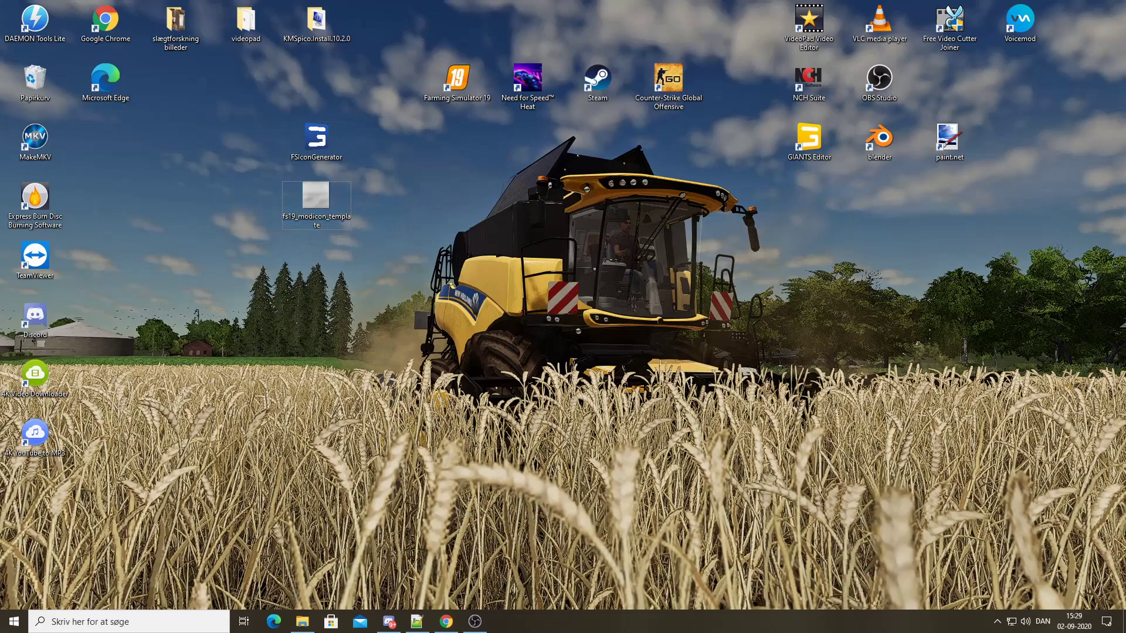
left_click(147, 112)
- Switch to Chrome and download FSIconGenerator.exe through the GIANTS forum topic "FS19 - Creating Store Icons for Mods"
key("alt+Tab")
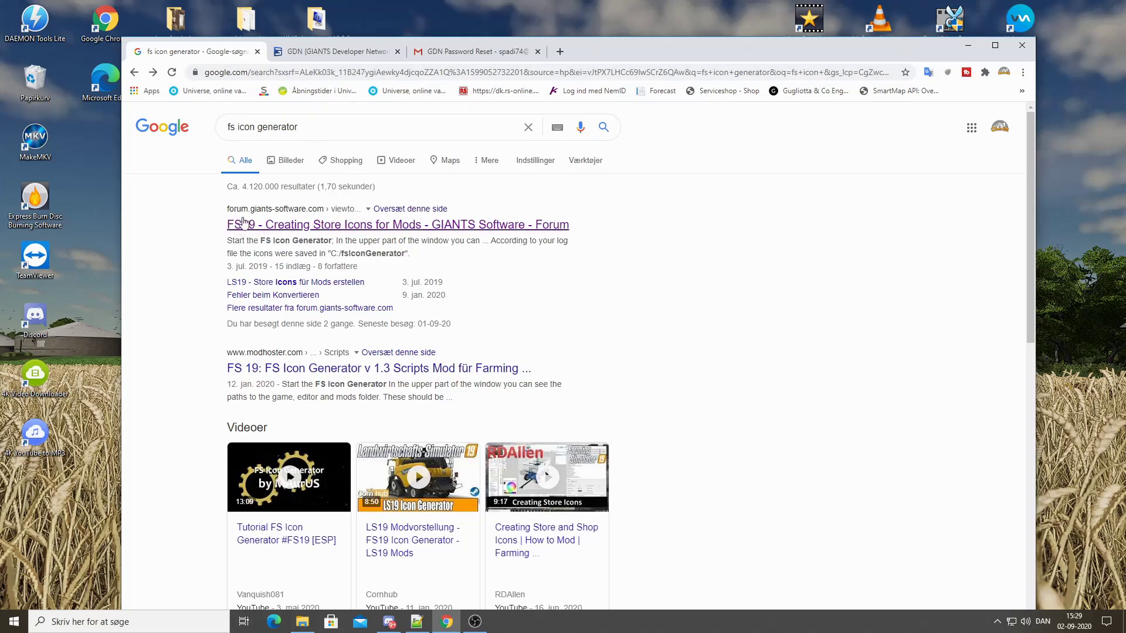
left_click(337, 225)
scroll(538, 317, "down", 4)
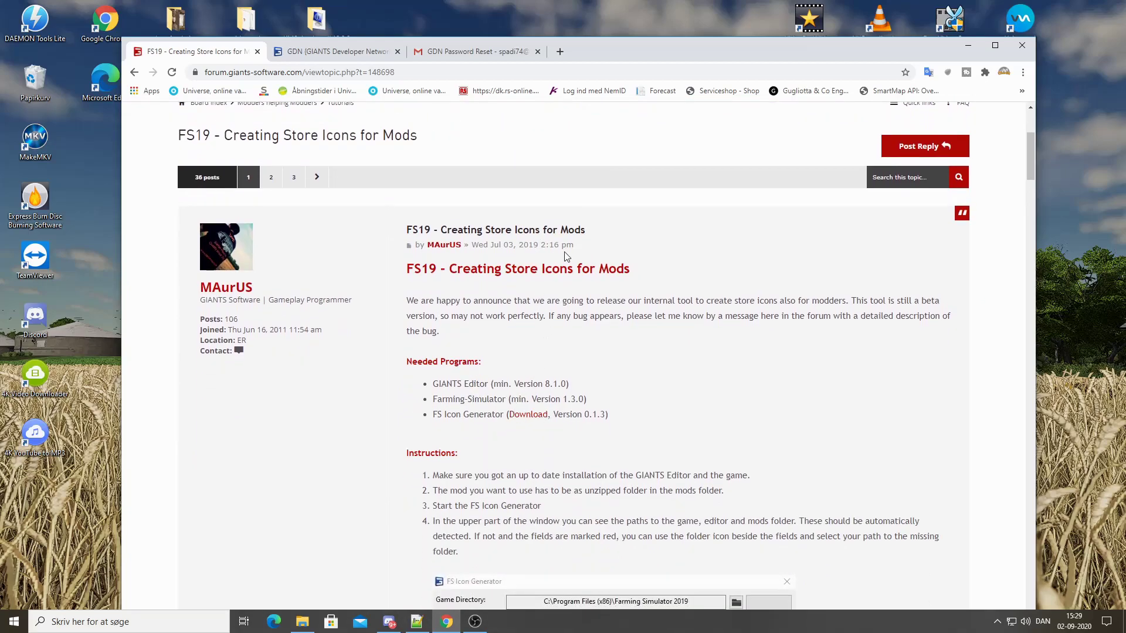
left_click(529, 415)
left_click(663, 322)
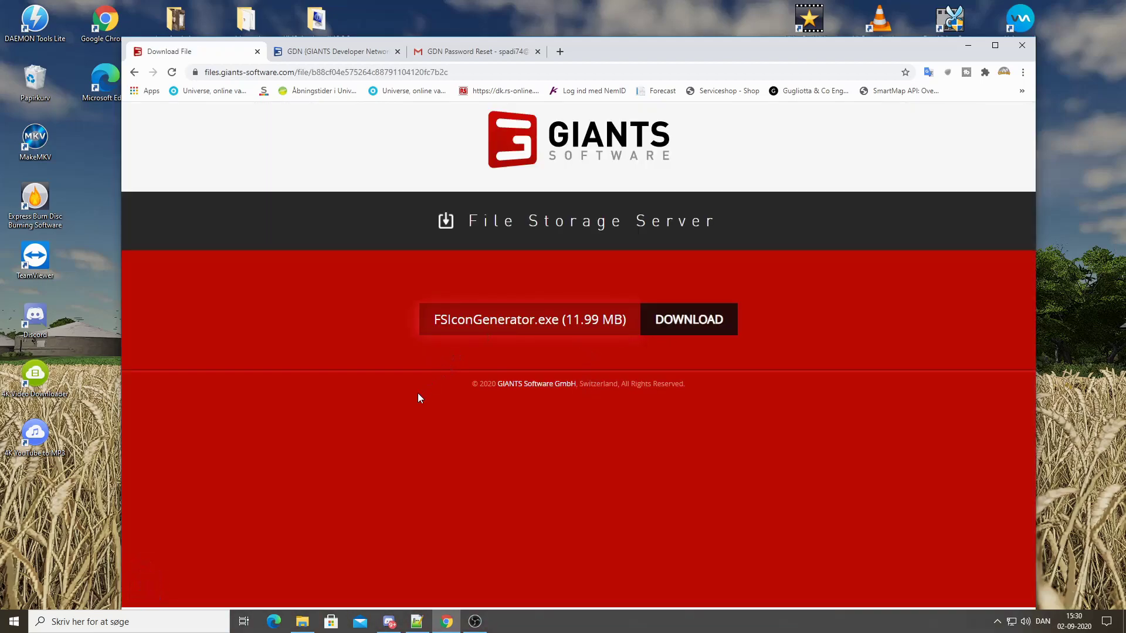
- Maximize the browser and look through the GIANTS Developer Network downloads page, from the Editor section to the Modding section with the Farming Simulator 19 Mod Icon Template
left_click(995, 45)
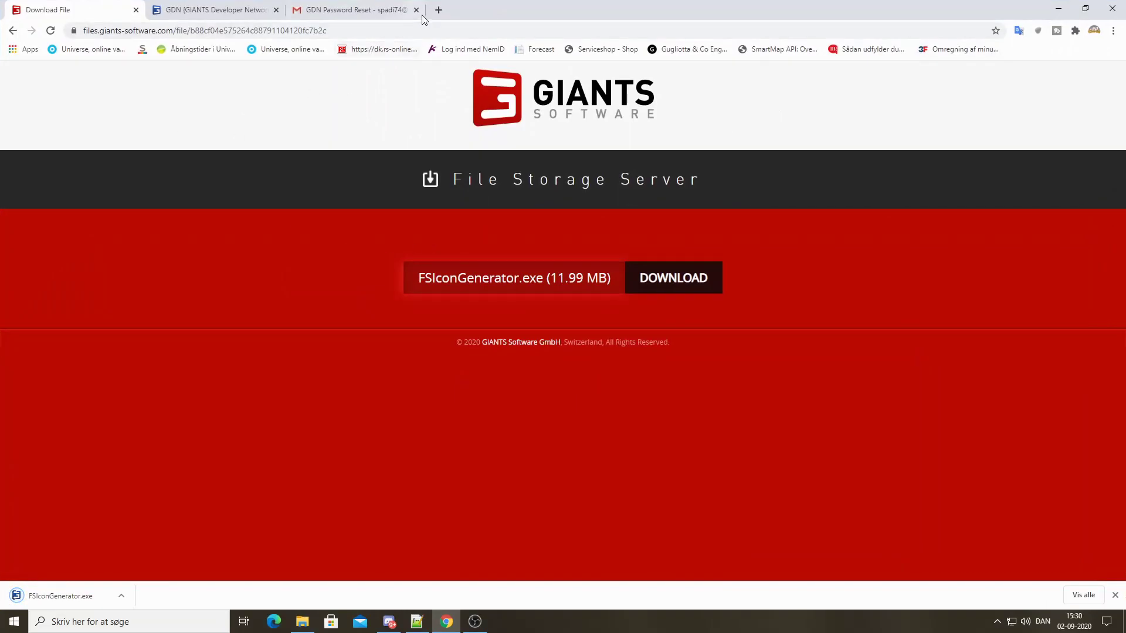
left_click(218, 10)
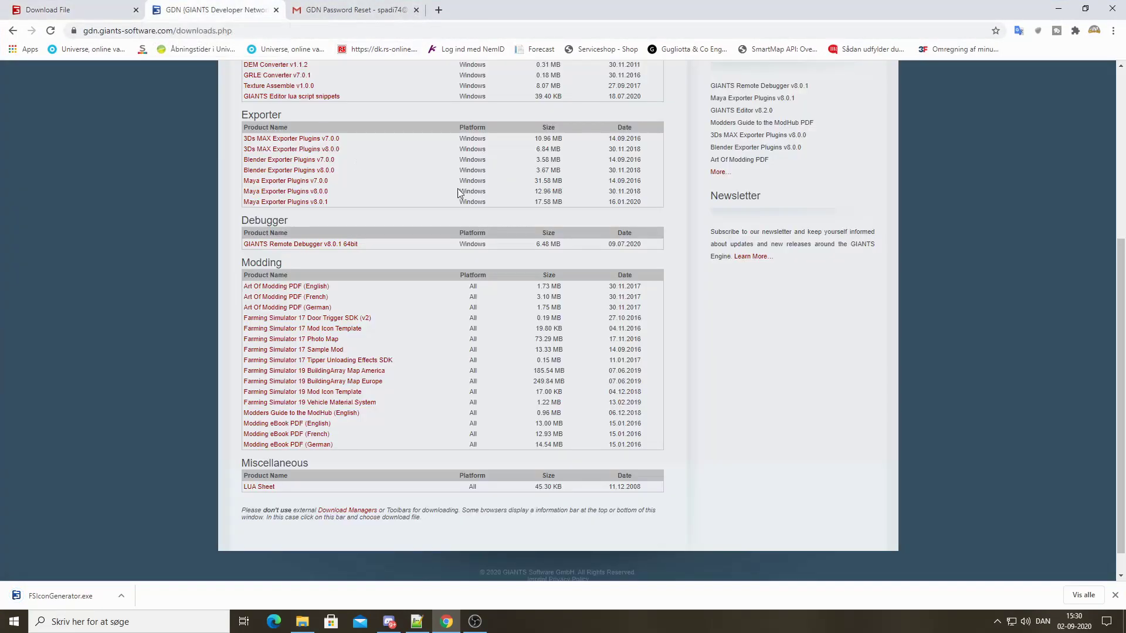
scroll(427, 266, "up", 1)
scroll(427, 262, "up", 4)
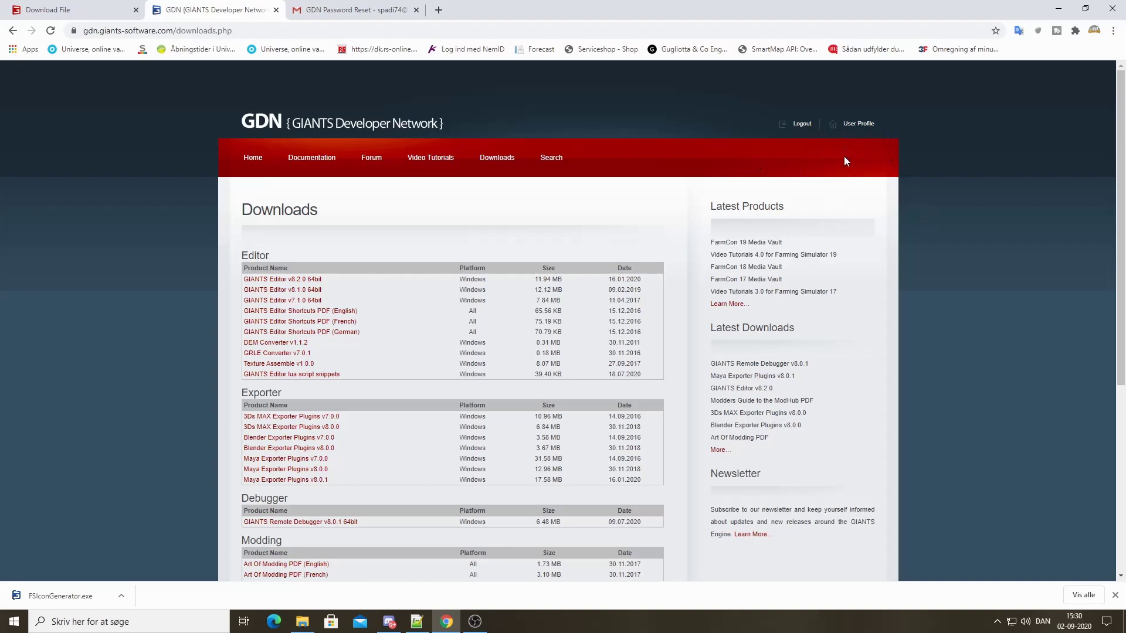
left_click(253, 159)
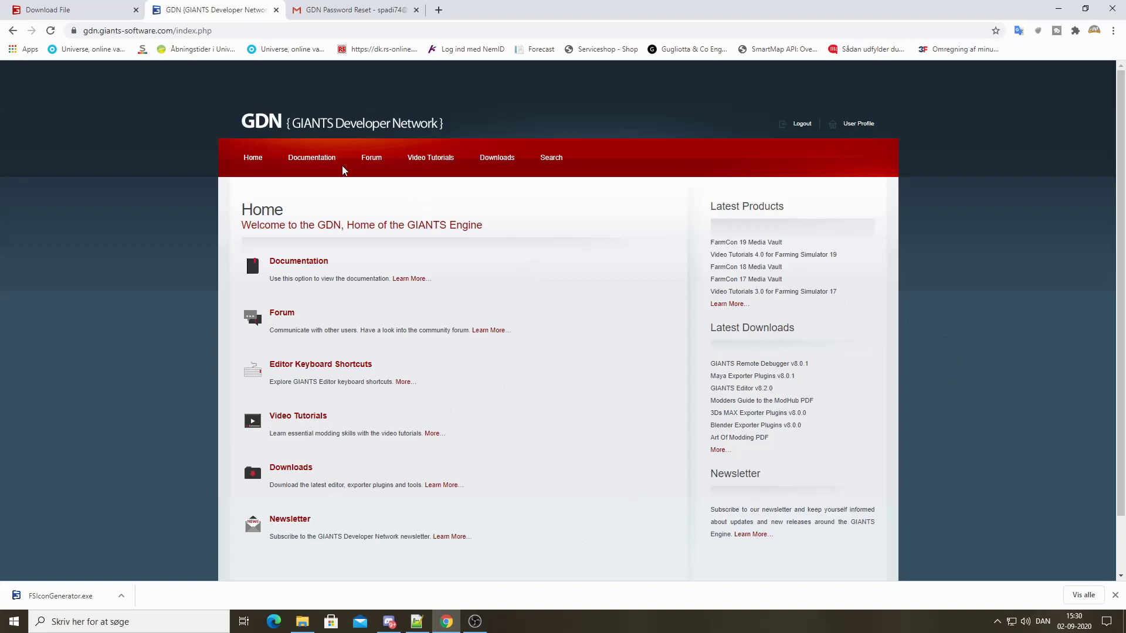
left_click(293, 468)
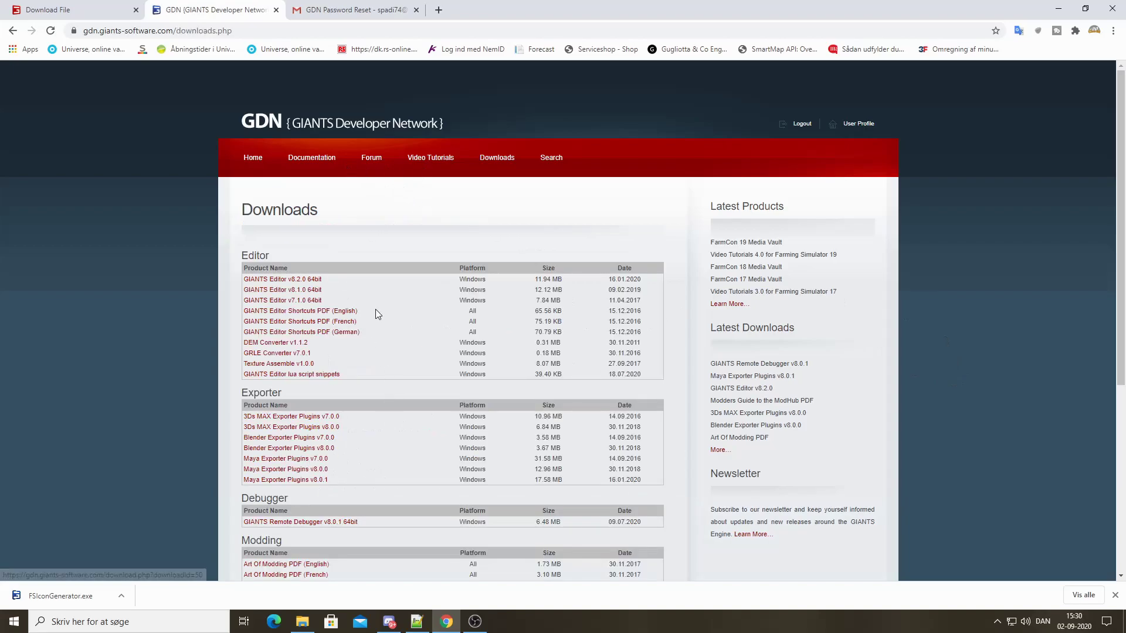
scroll(319, 310, "down", 2)
scroll(319, 310, "down", 3)
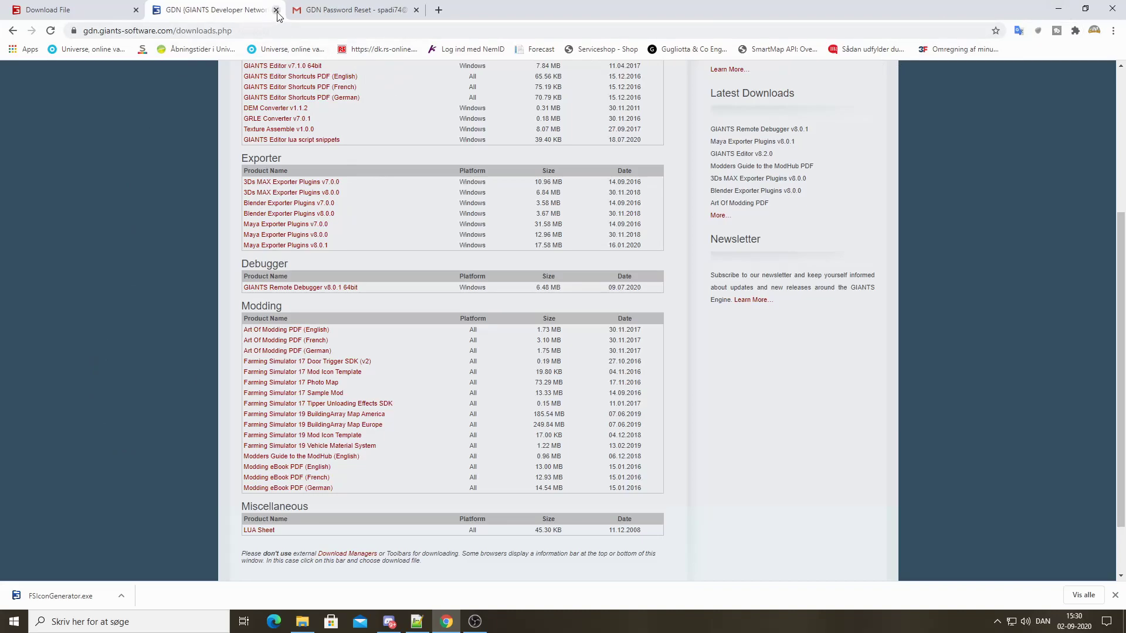
- Minimize the browser and place the FSIconGenerator and fs19_modicon_template icons side by side on the desktop
left_click(1058, 10)
left_click_drag(317, 139, 371, 214)
left_click(329, 273)
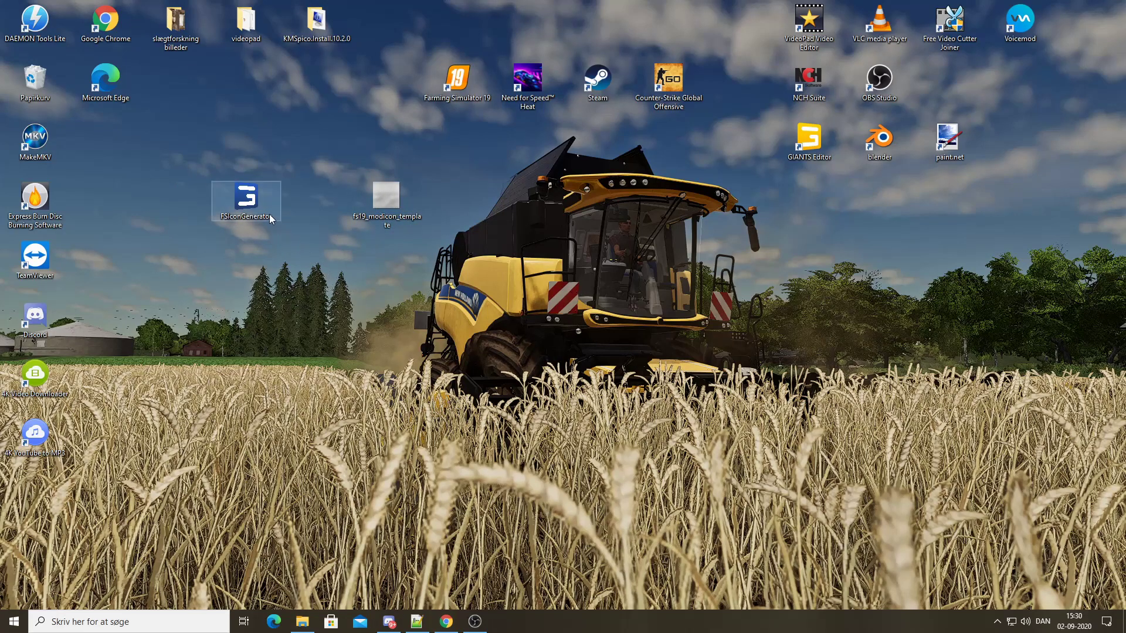
left_click_drag(255, 200, 327, 203)
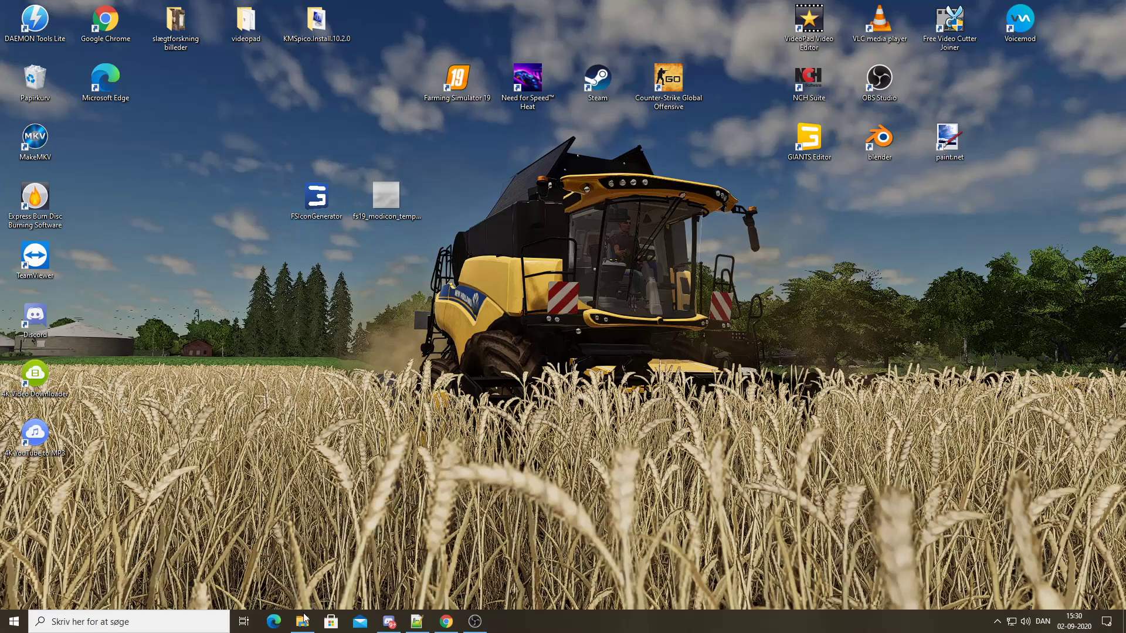
- Copy the FS19_JohnDeere8RByCharlieV2_1 folder from the FarmingSimulator2019 mods folder in File Explorer and open the My FS 19 Mods folder
left_click(303, 620)
left_click_drag(418, 152, 536, 184)
left_click(447, 300)
right_click(429, 304)
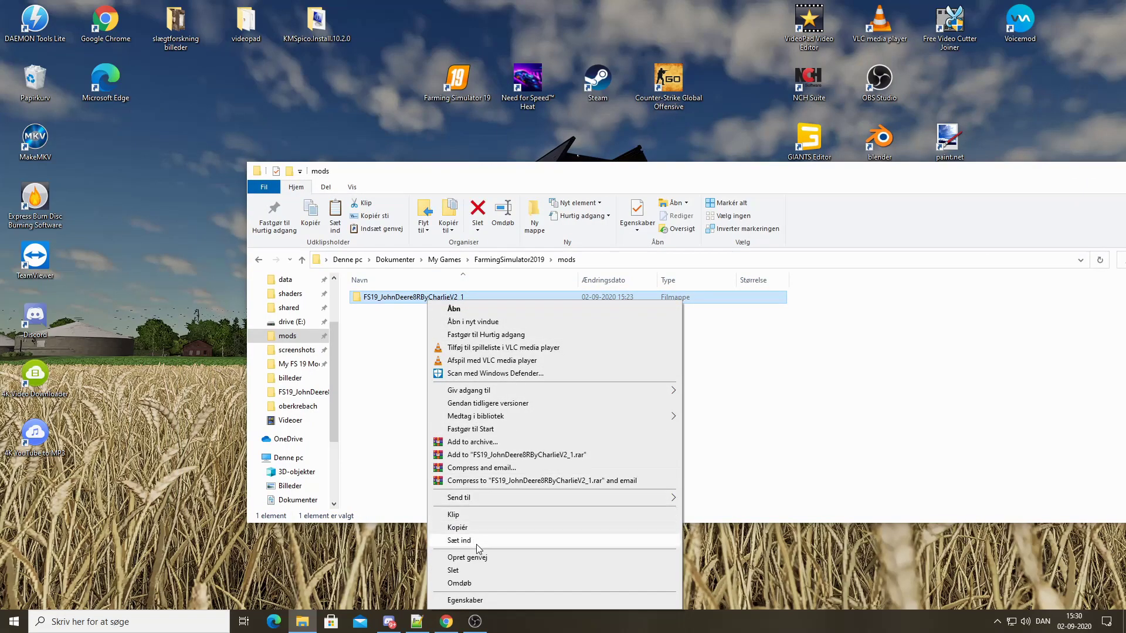
left_click(567, 169)
left_click_drag(567, 169, 456, 253)
right_click(371, 382)
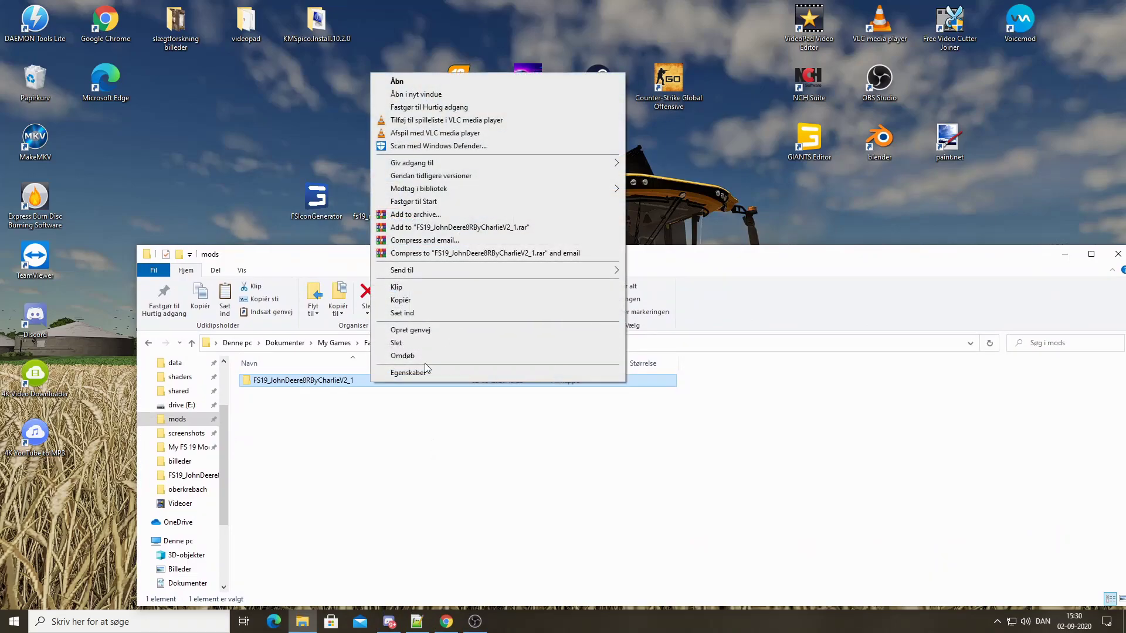
left_click(420, 292)
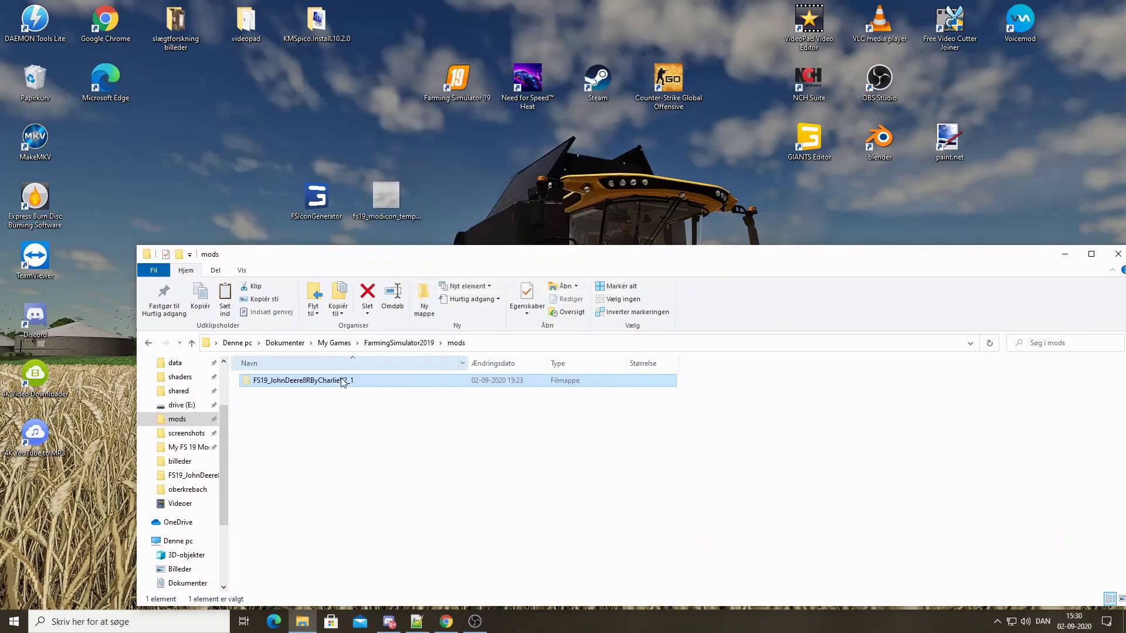
left_click(188, 447)
right_click(481, 488)
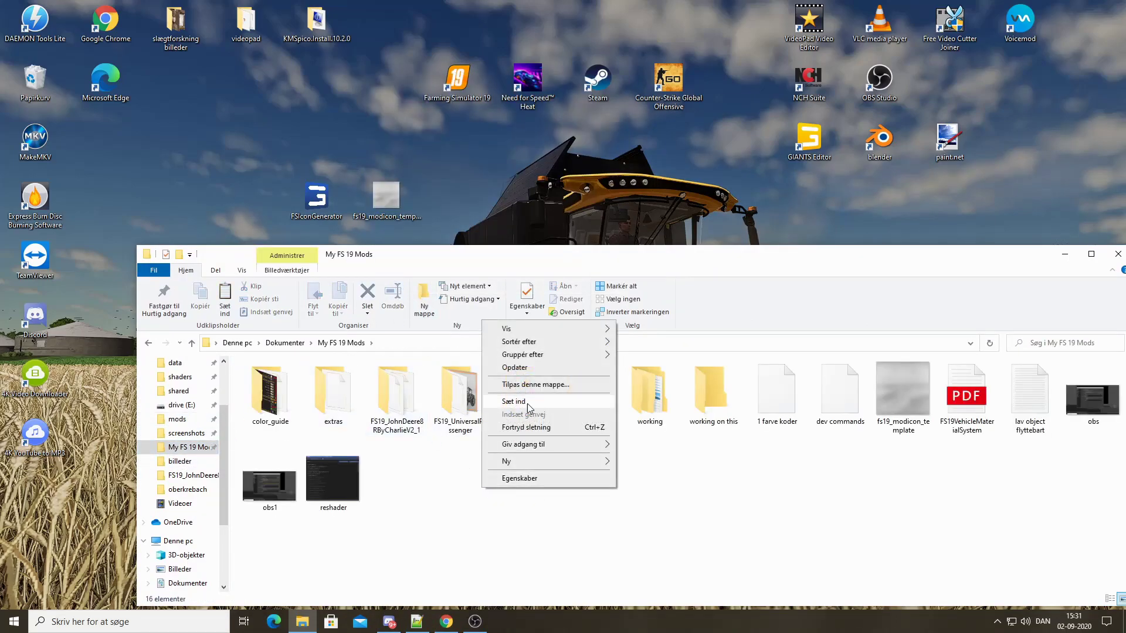
- Delete the FS19_JohnDeere8RByCharlieV2_1 folder from the FarmingSimulator2019 mods folder
left_click(176, 418)
left_click(271, 381)
right_click(270, 377)
left_click(299, 336)
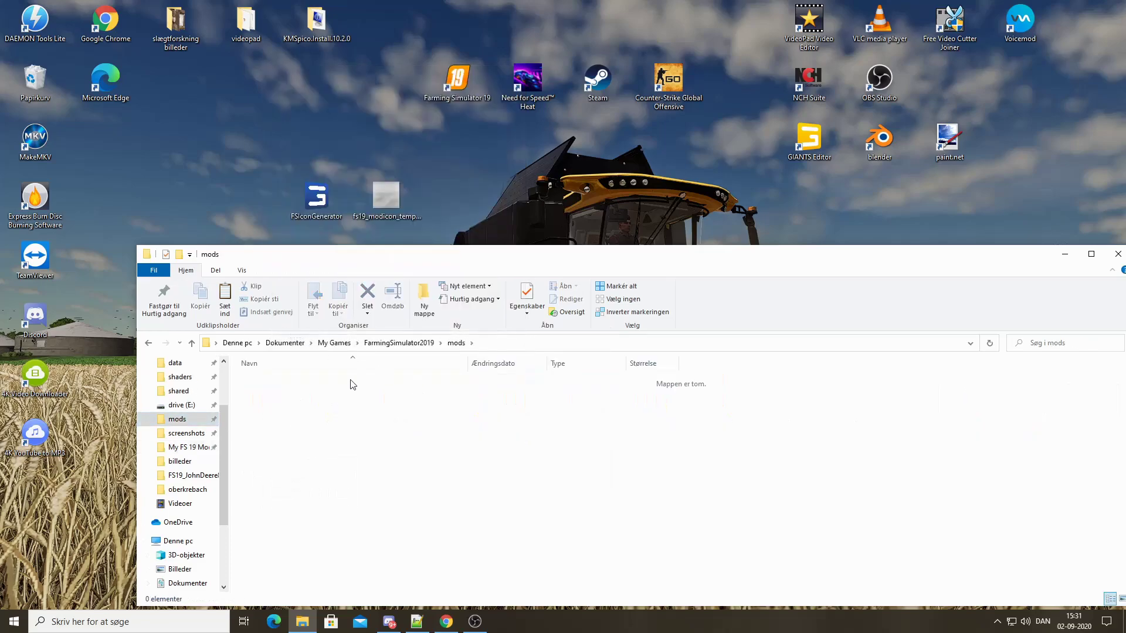
- Launch FSIconGenerator from the desktop, allow it to run, and move its window aside
double_click(319, 197)
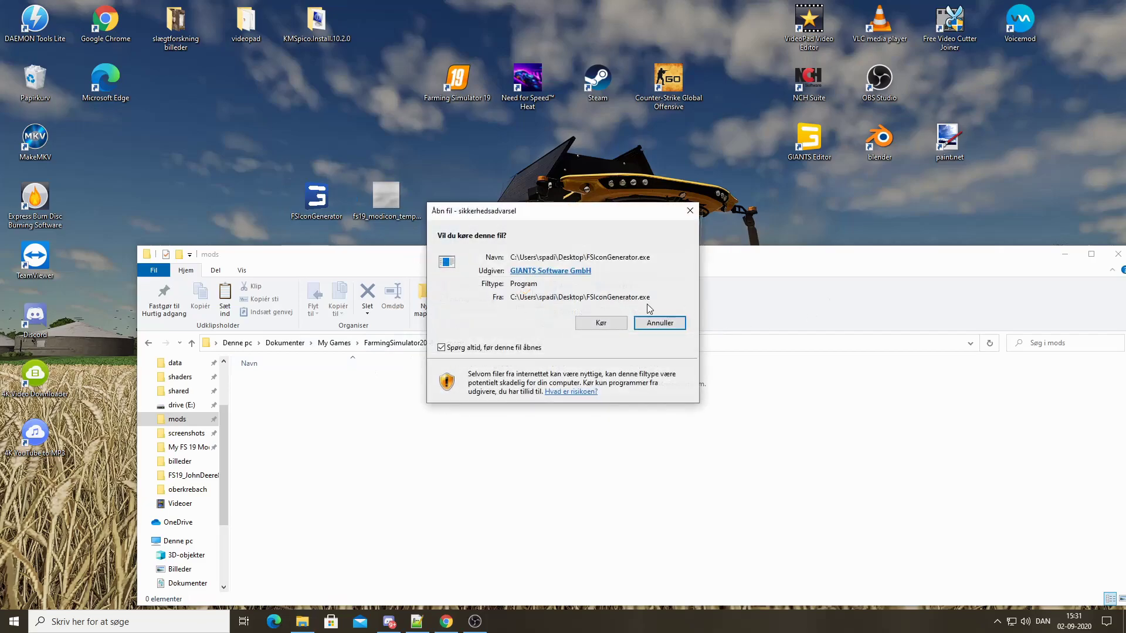
left_click(601, 325)
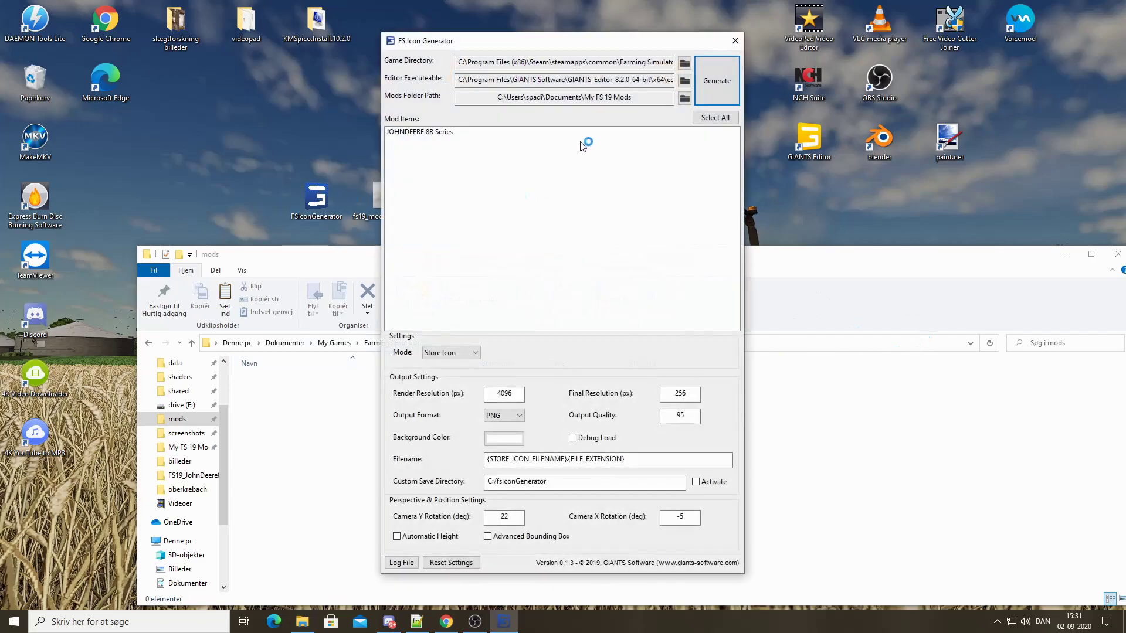
left_click_drag(467, 44, 386, 53)
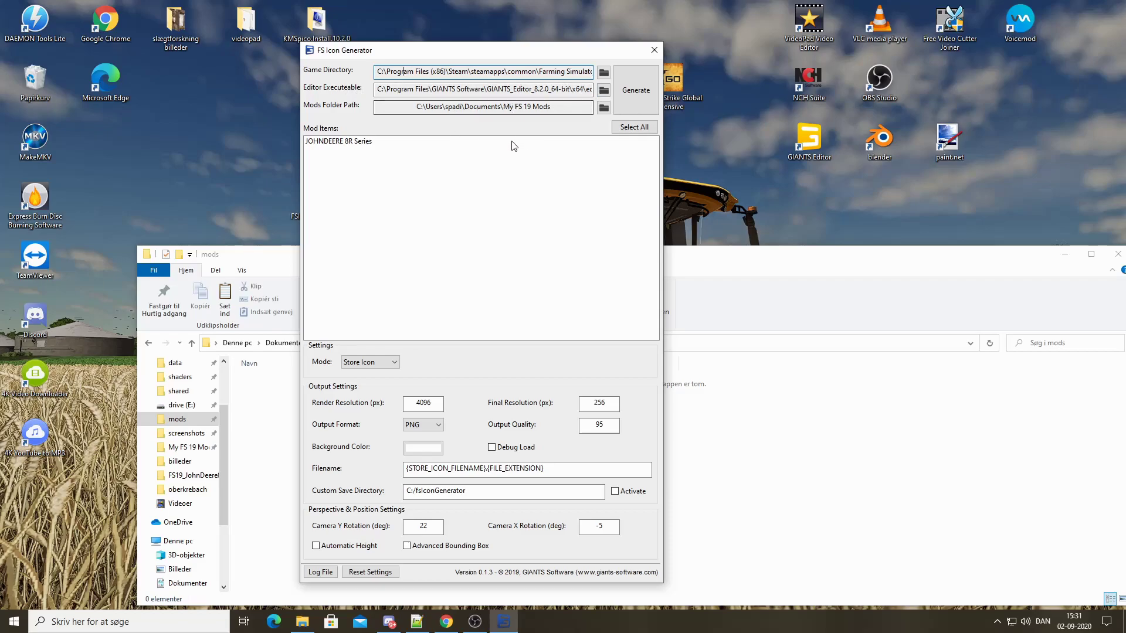
- Check in File Explorer that My FS 19 Mods holds the unzipped FS19_JohnDeere8RByCharlieV2_1 folder, and return to the FS Icon Generator window
left_click(280, 266)
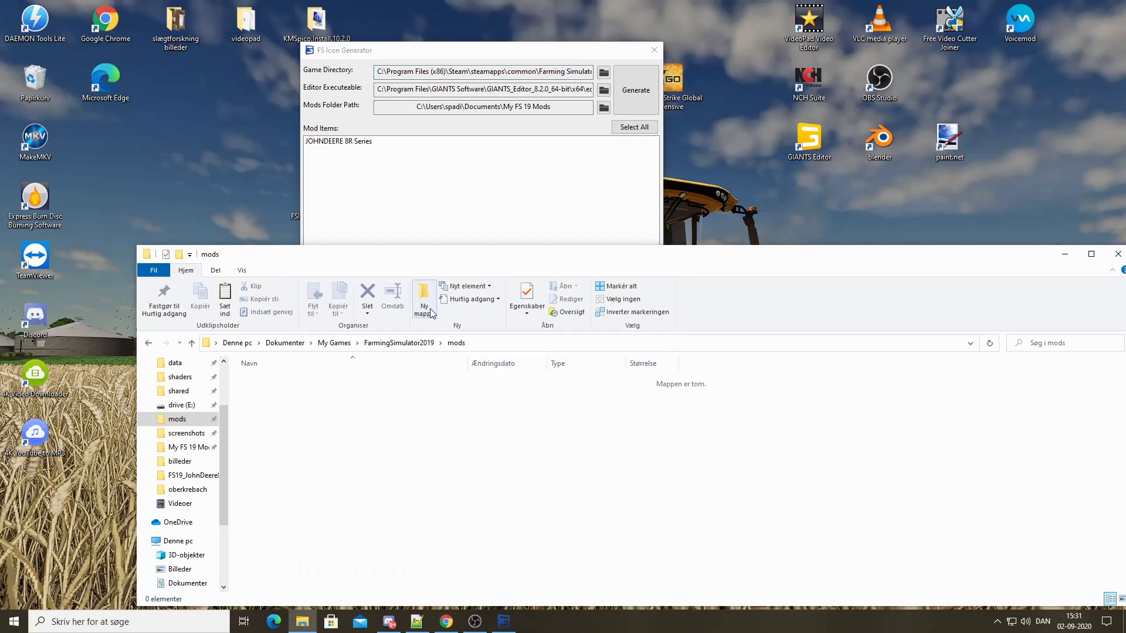
left_click(188, 435)
left_click(195, 448)
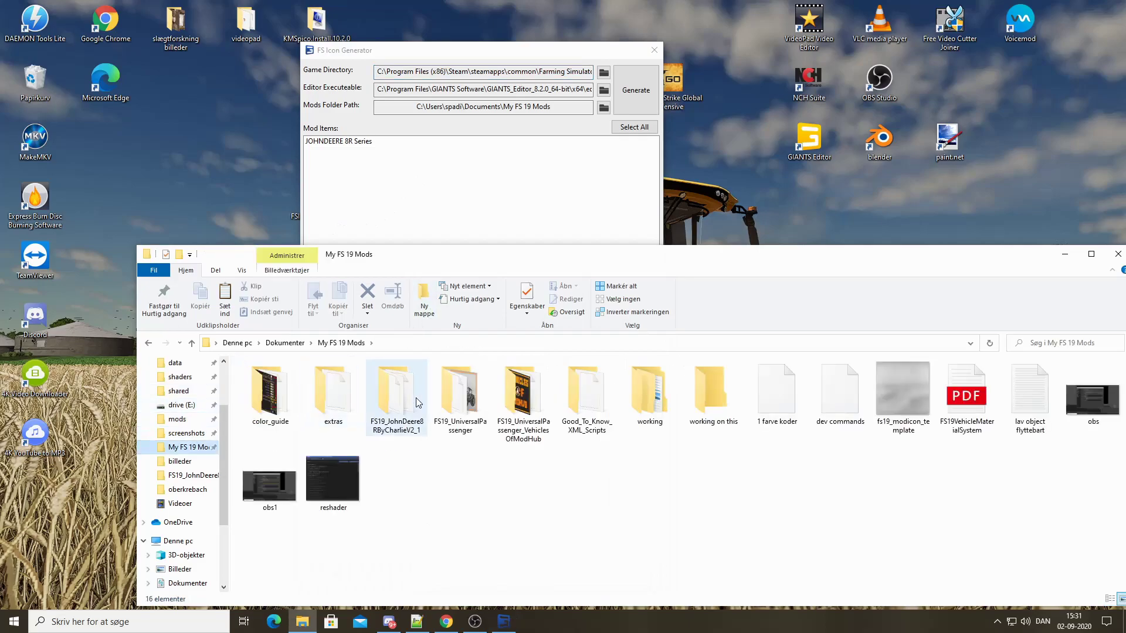
left_click_drag(383, 416, 403, 431)
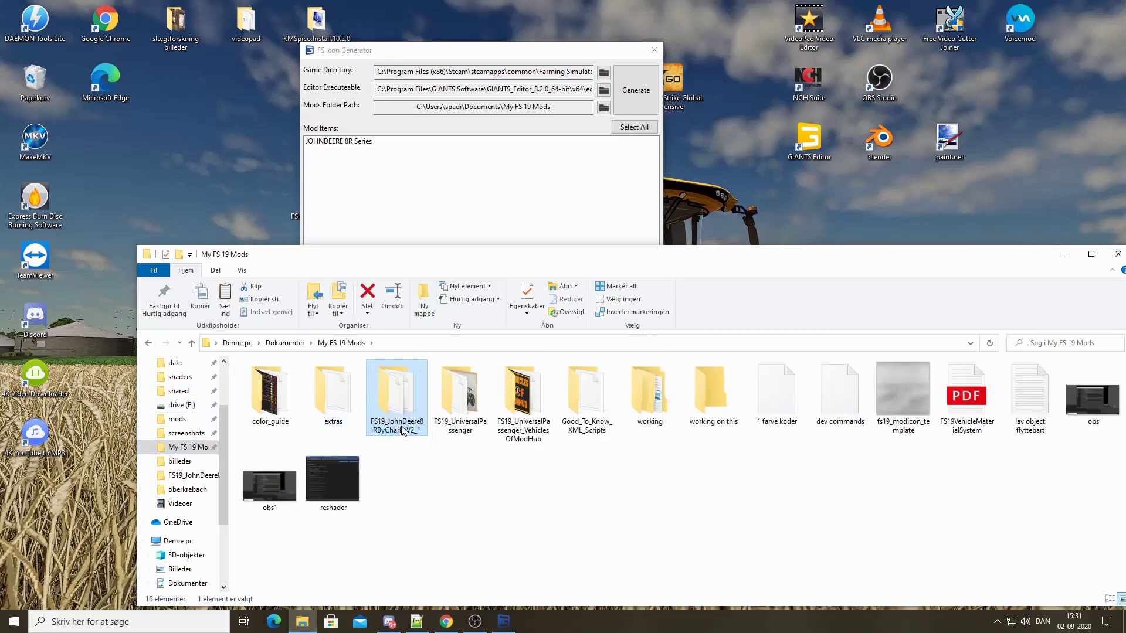
left_click(457, 169)
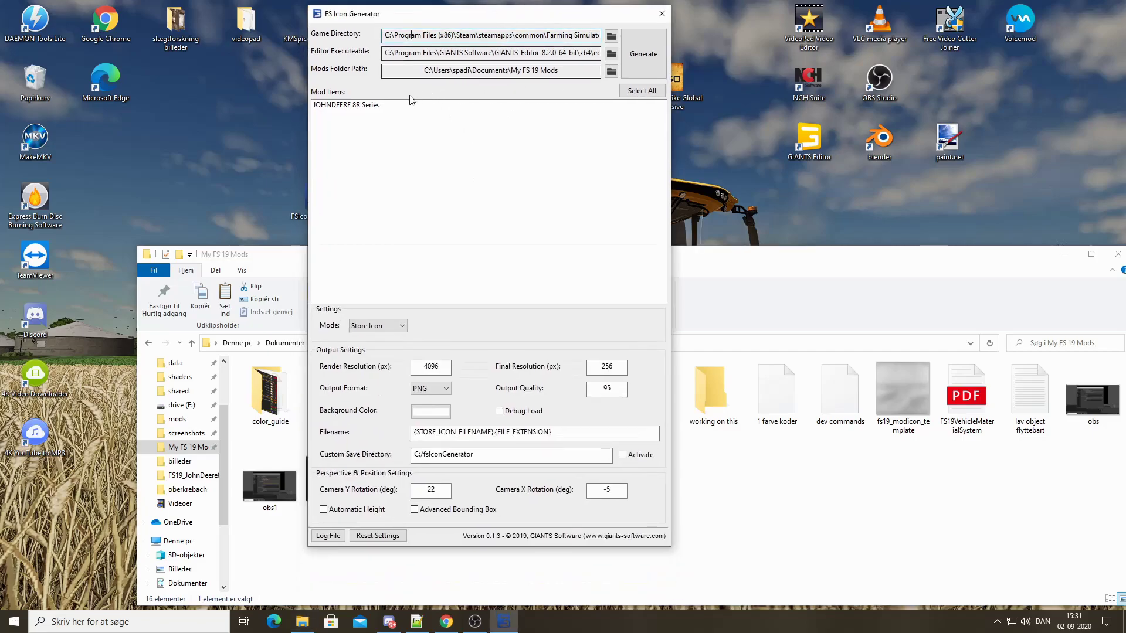
left_click(769, 275)
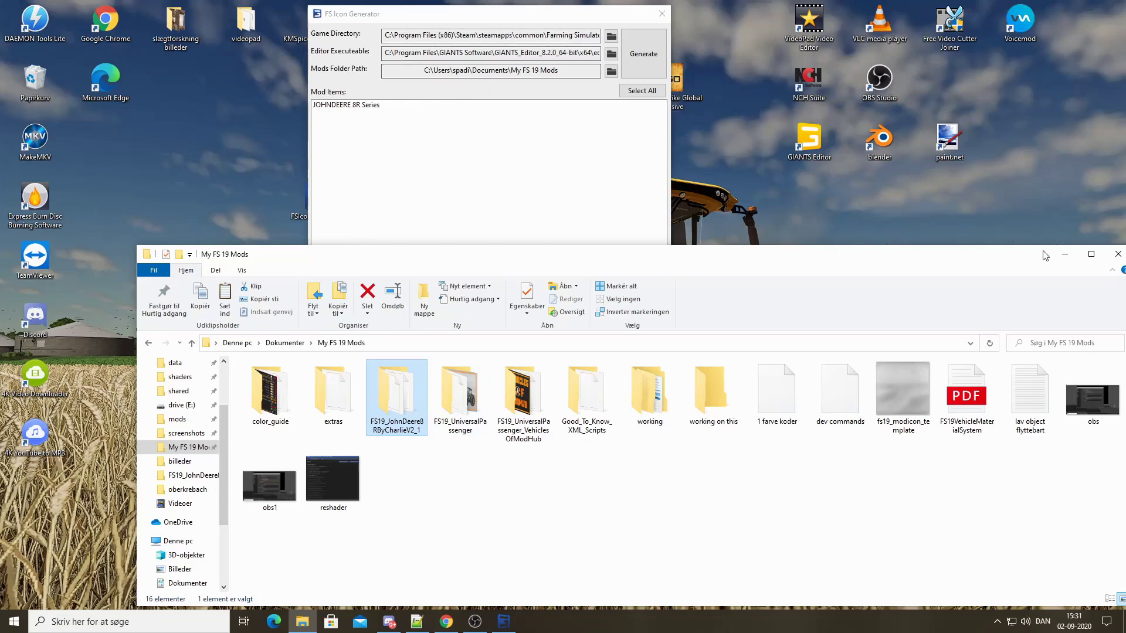
left_click(1065, 254)
left_click_drag(579, 18, 625, 59)
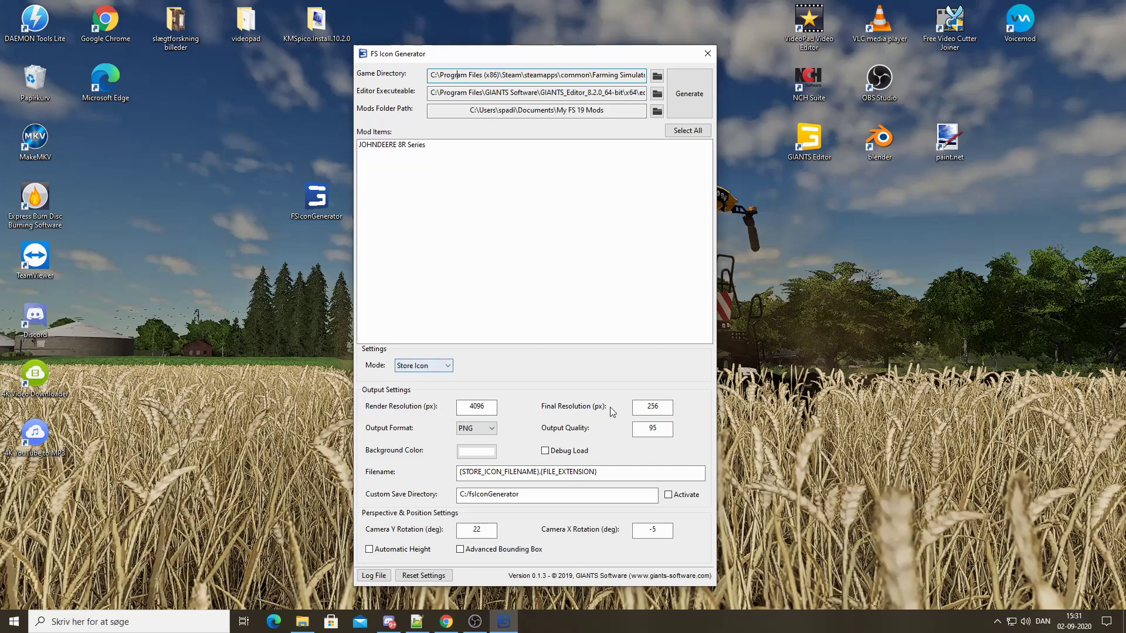
- Review the output format options, keeping PNG, and view the background color choices without changing the color
left_click(479, 433)
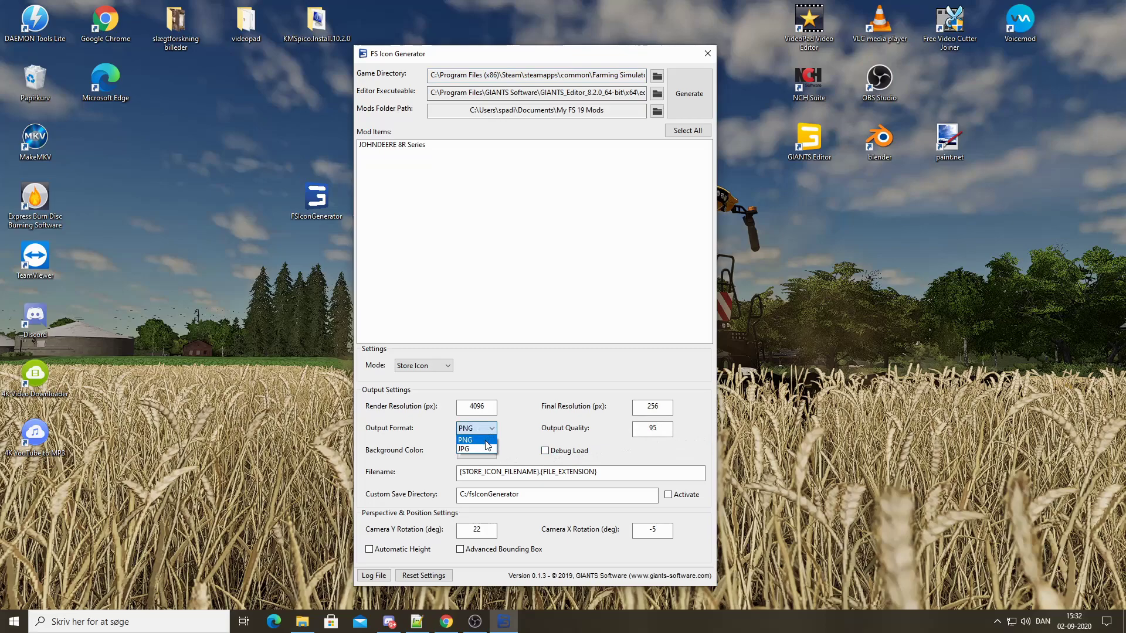
left_click(486, 440)
left_click(476, 452)
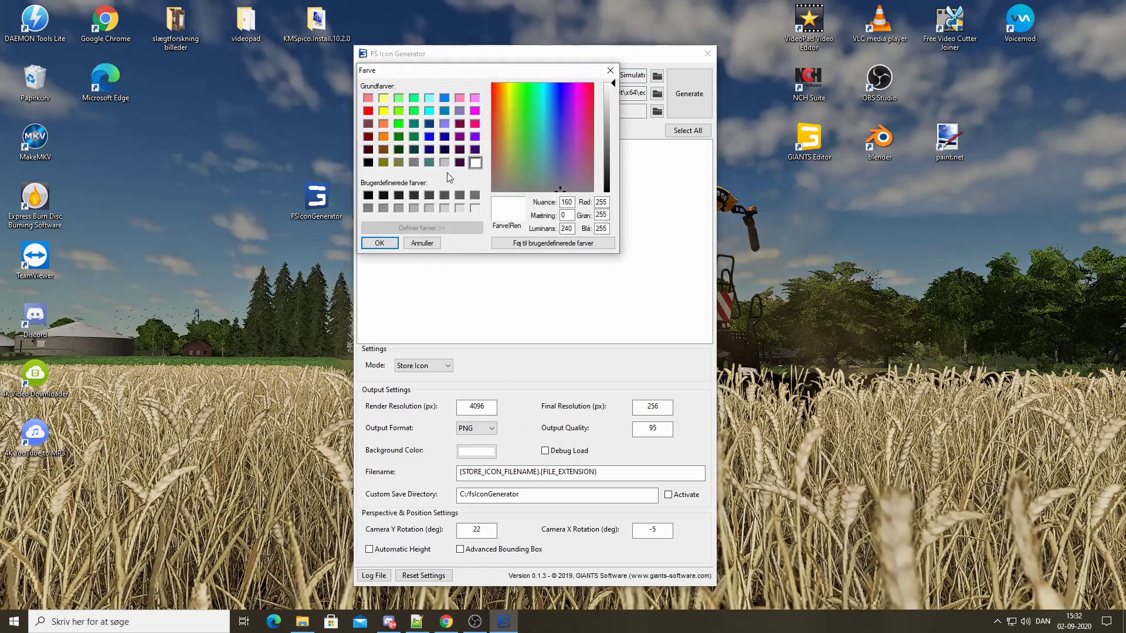
left_click(417, 243)
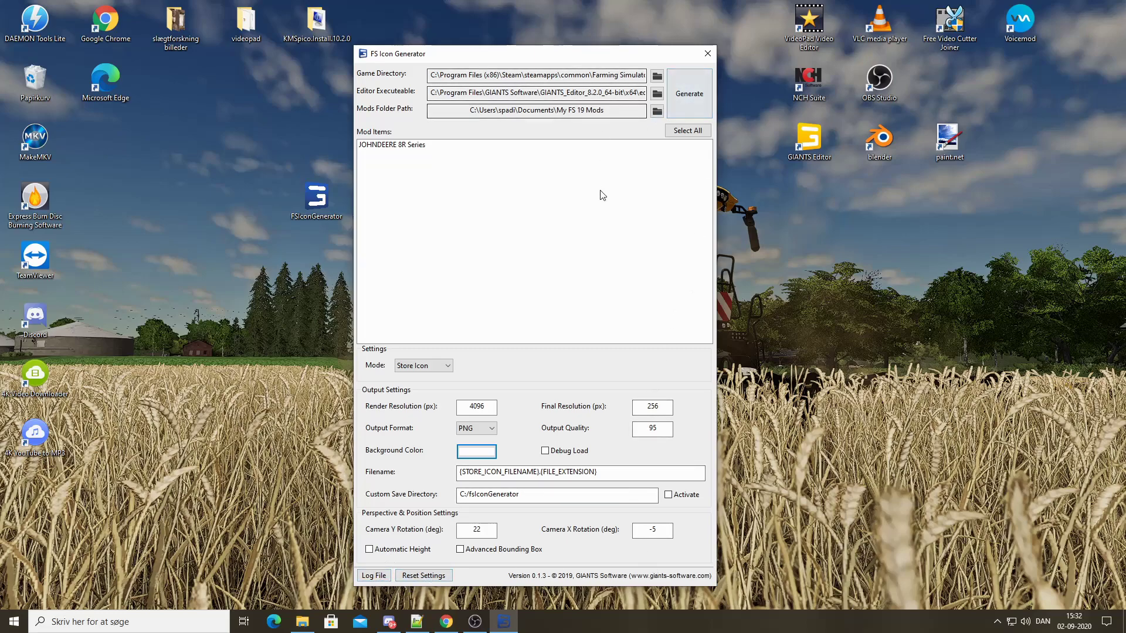
- Generate the store icon for JOHNDEERE 8R Series with a custom configuration: engine setup 8400 R Turbo and wheel setup GOODYEAR Wide tires
left_click(394, 148)
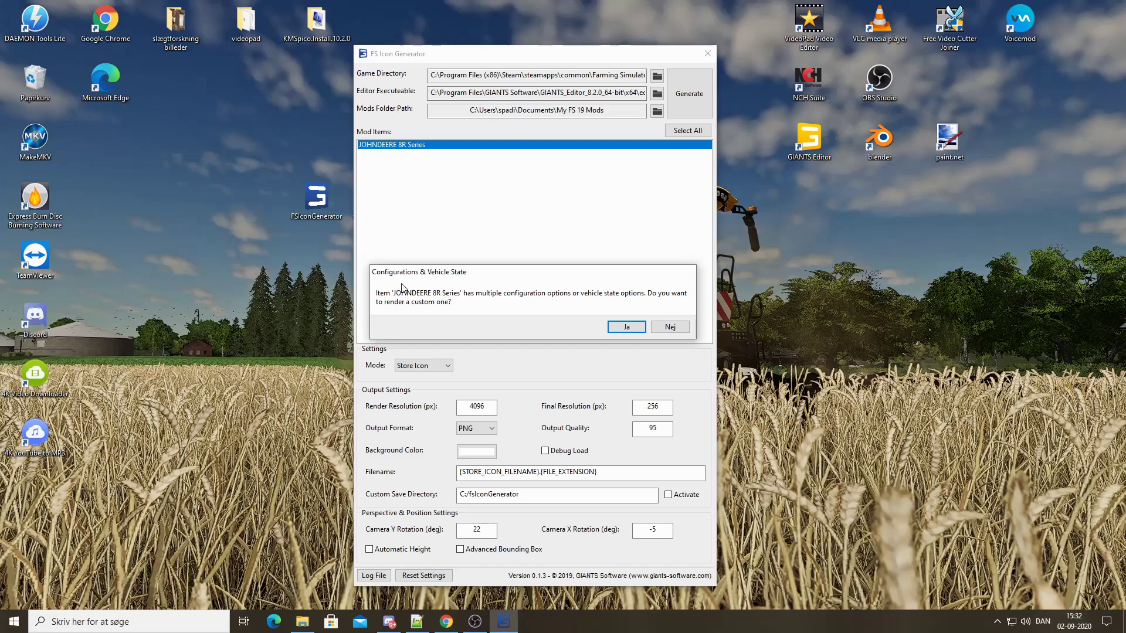
left_click(626, 327)
left_click(522, 136)
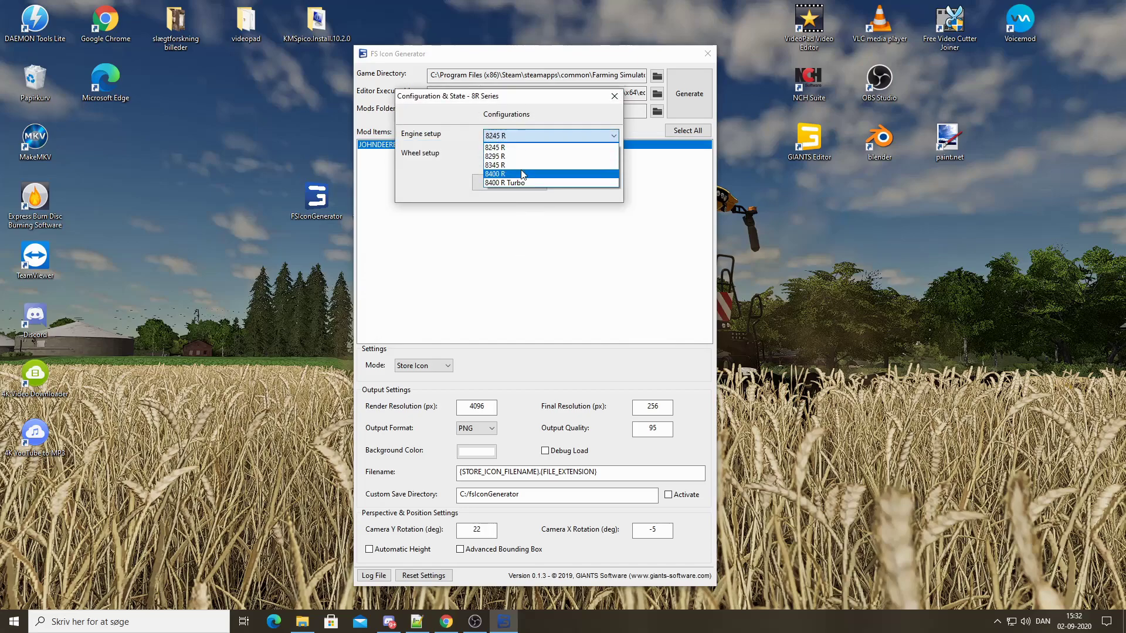
left_click(522, 182)
left_click(515, 154)
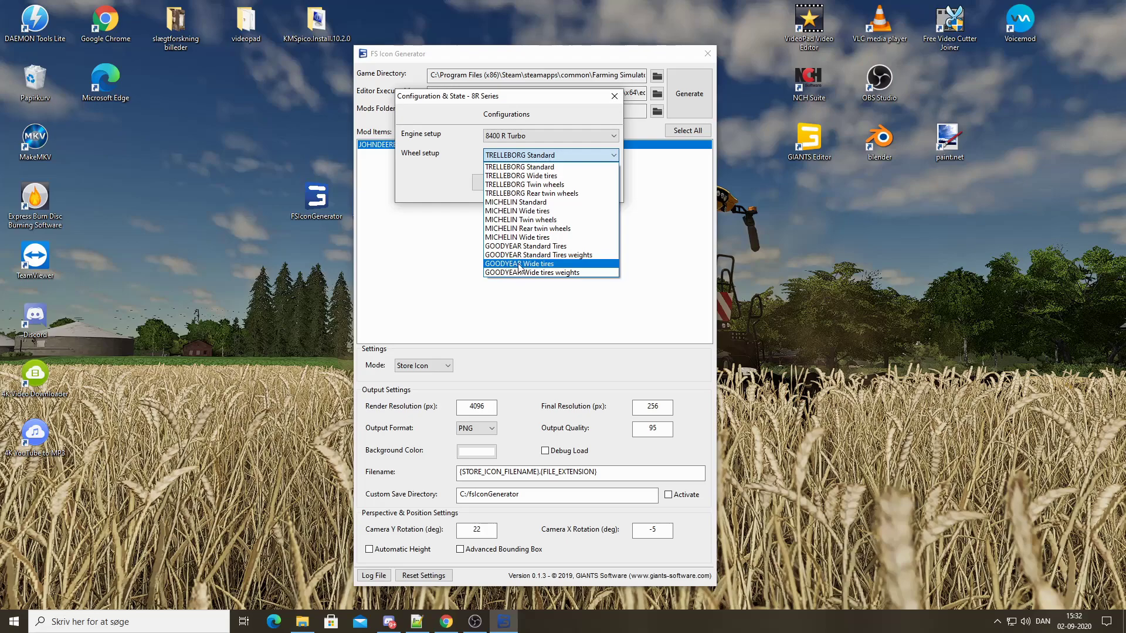
left_click(550, 265)
left_click(509, 182)
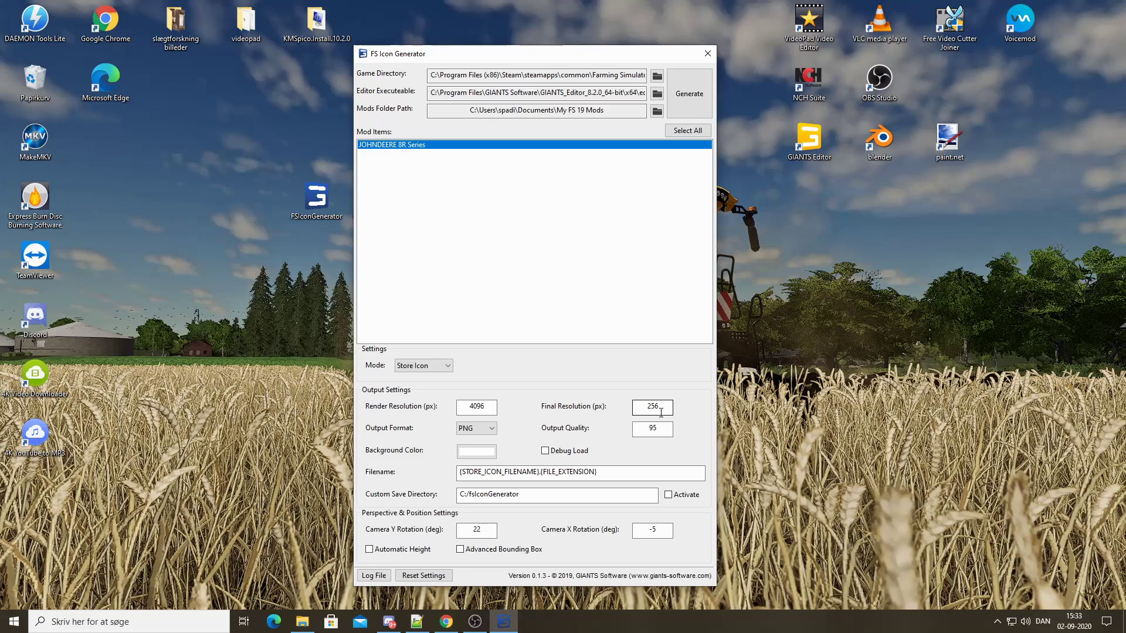
left_click(691, 103)
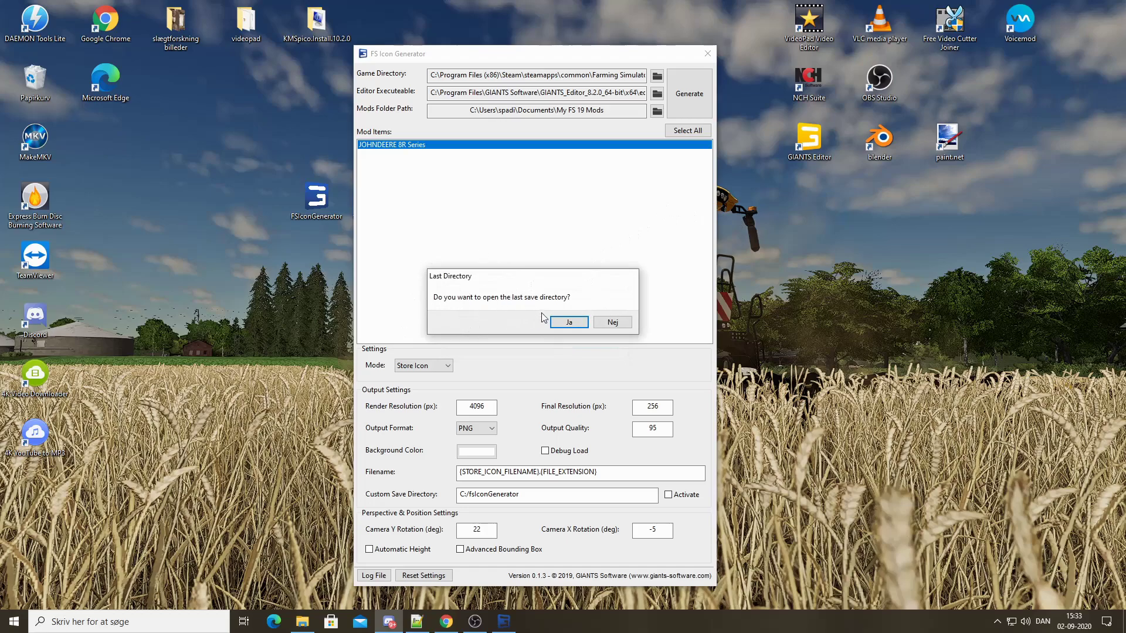
- Open the last save directory and delete the generated PNG version of store_series8R, keeping the DDS version
left_click(569, 322)
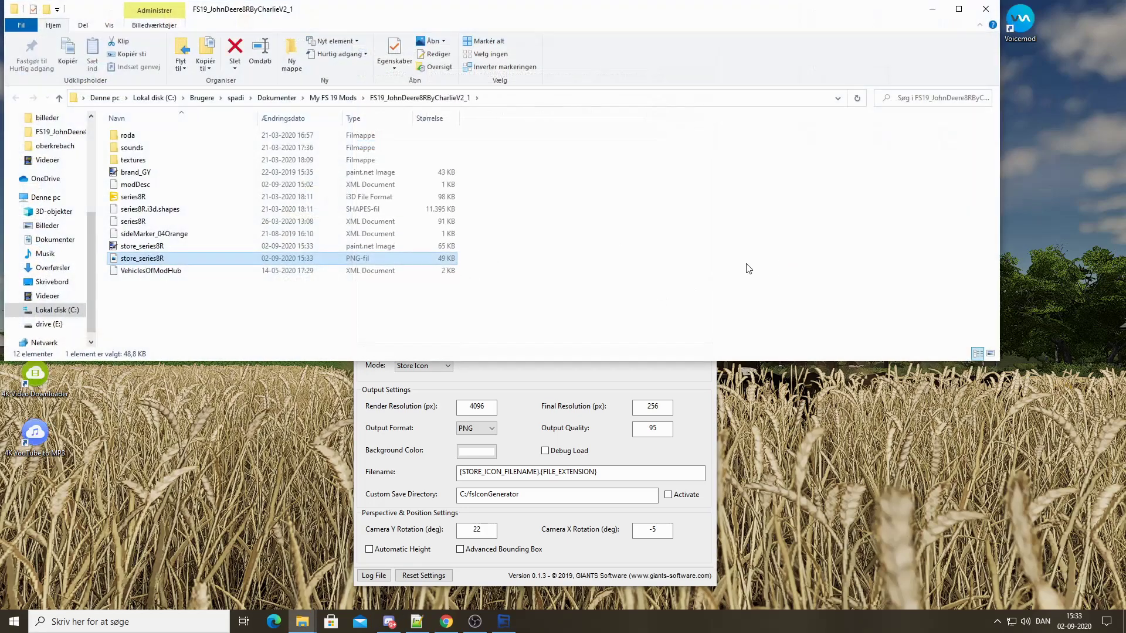
left_click_drag(481, 21, 636, 104)
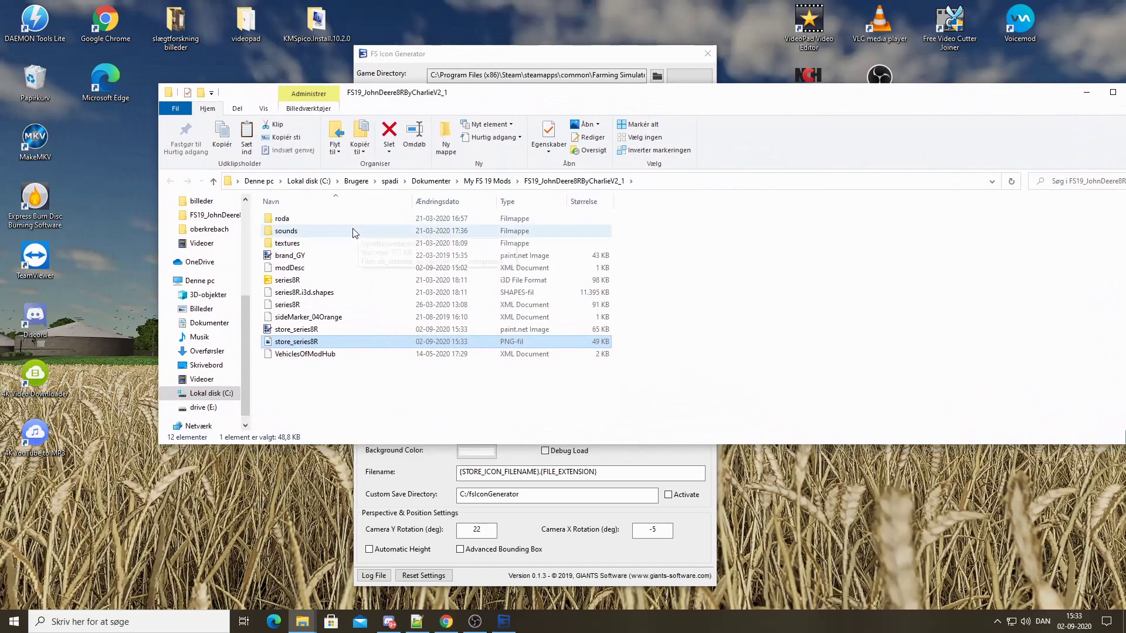
left_click(310, 329)
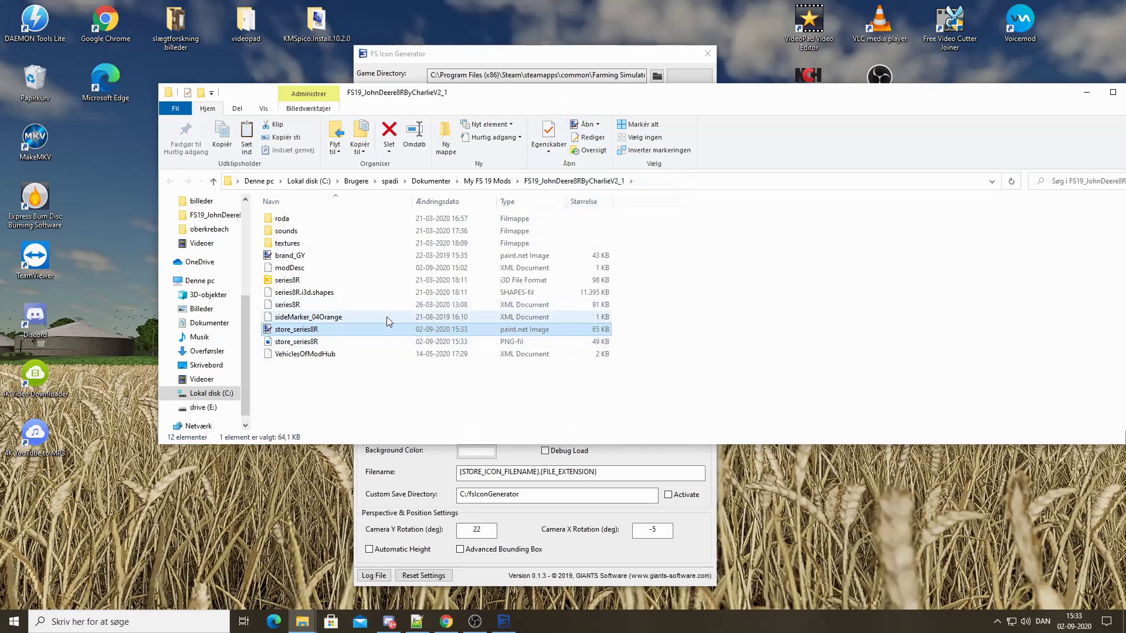
right_click(371, 341)
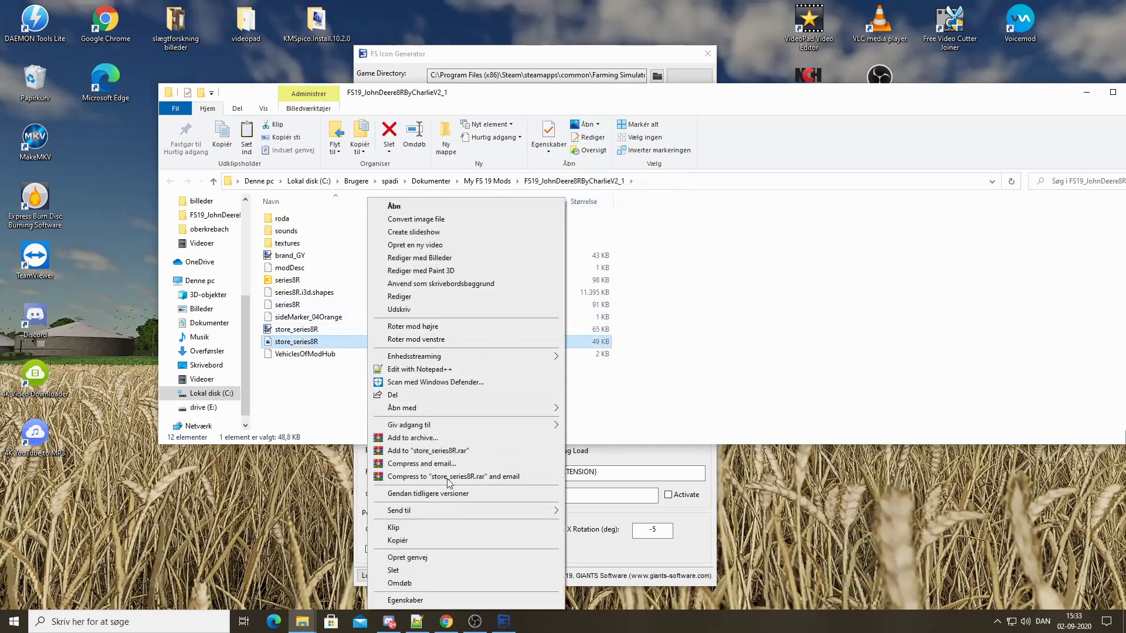
left_click(439, 570)
left_click(437, 329)
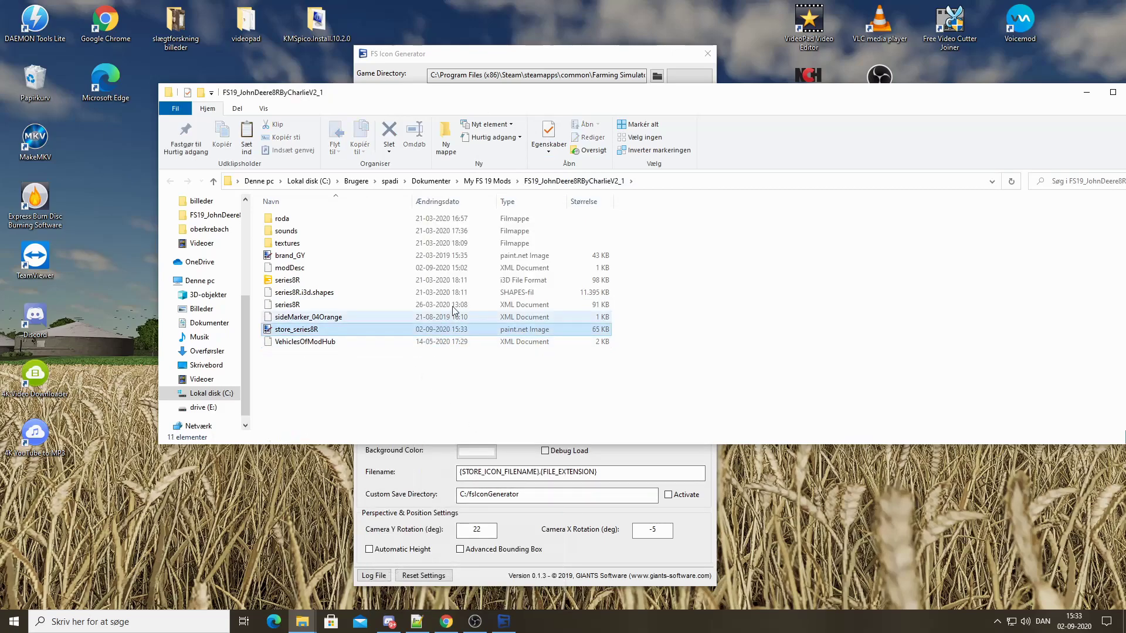
- Clear the icon generator out of view and open the desktop image fs19_modicon_template in paint.net
left_click_drag(494, 99, 560, 308)
left_click(689, 94)
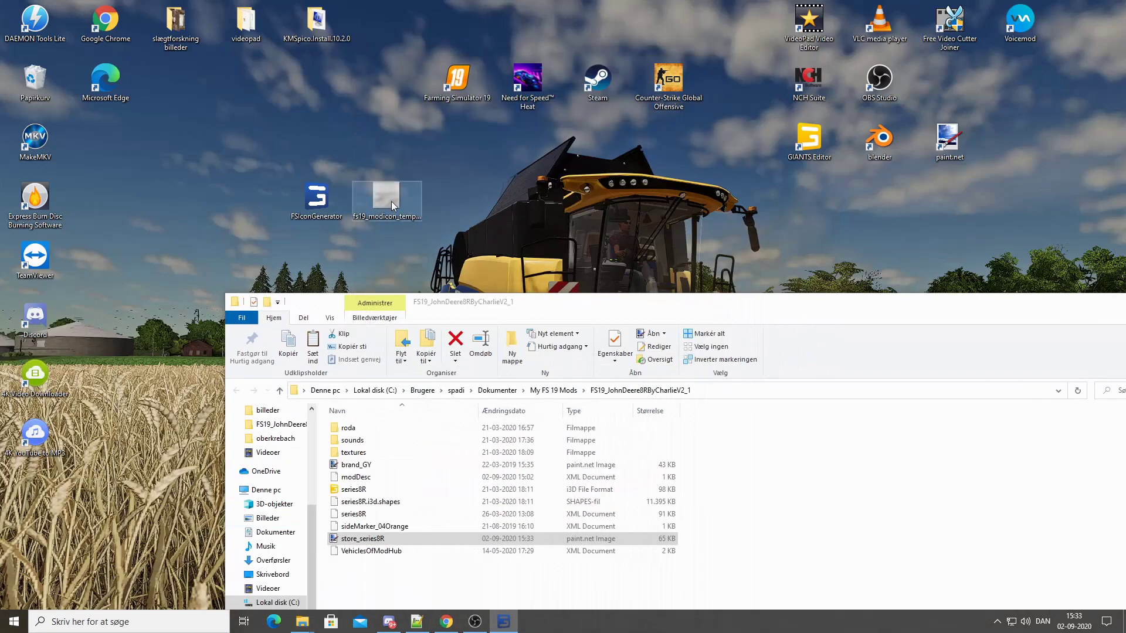
left_click_drag(423, 193, 435, 201)
left_click_drag(492, 303, 424, 251)
right_click(389, 141)
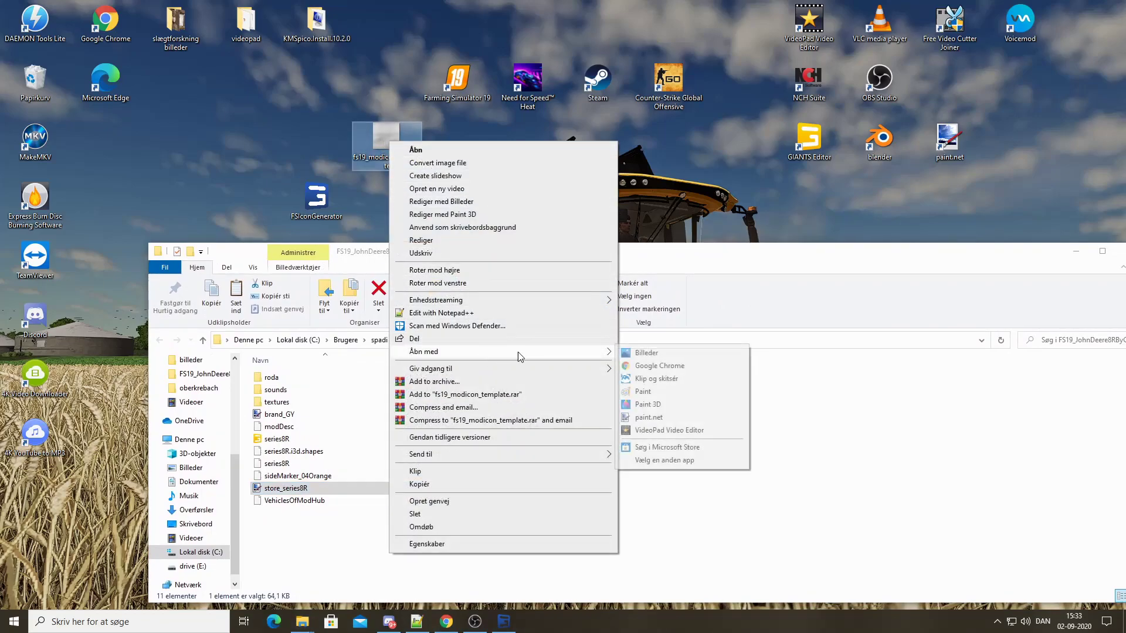
mouse_move(518, 352)
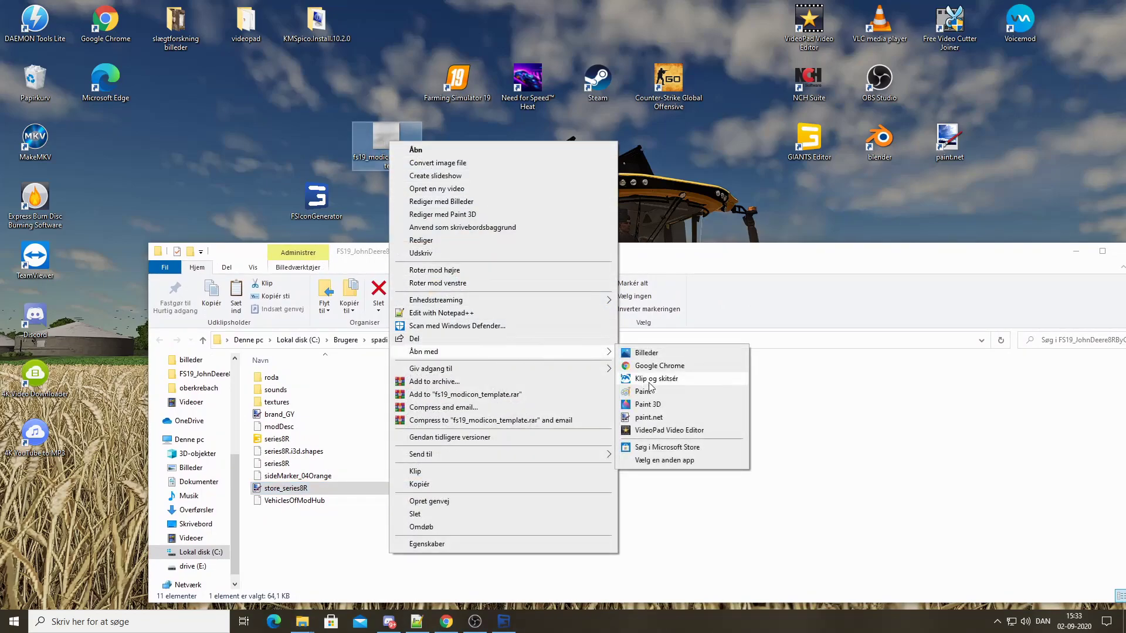
left_click(663, 418)
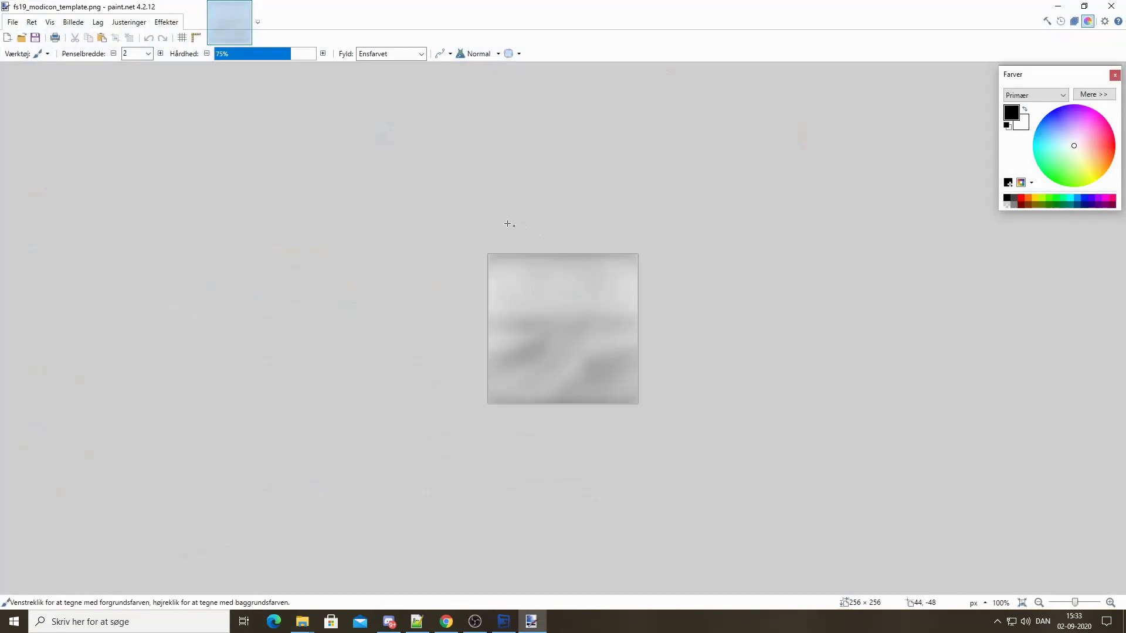
- Open store_series8R from the mod folder in paint.net alongside the template and maximize the editor window
mouse_move(976, 14)
left_mouse_down()
mouse_move(1002, 394)
mouse_move(981, 230)
left_mouse_up()
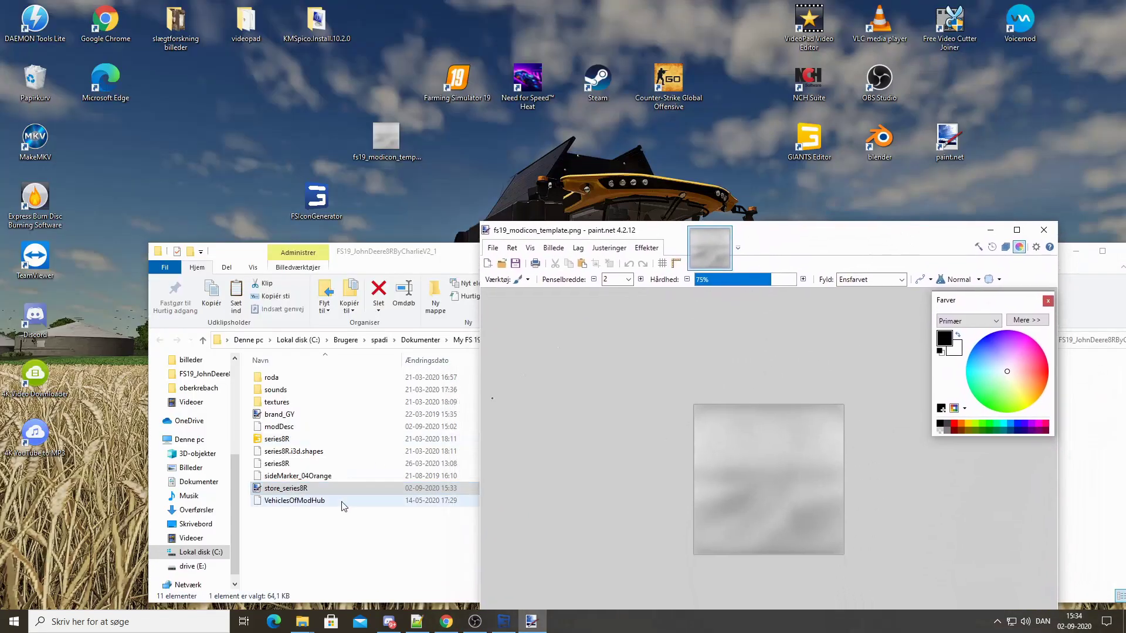
right_click(304, 490)
mouse_move(358, 288)
left_click(525, 303)
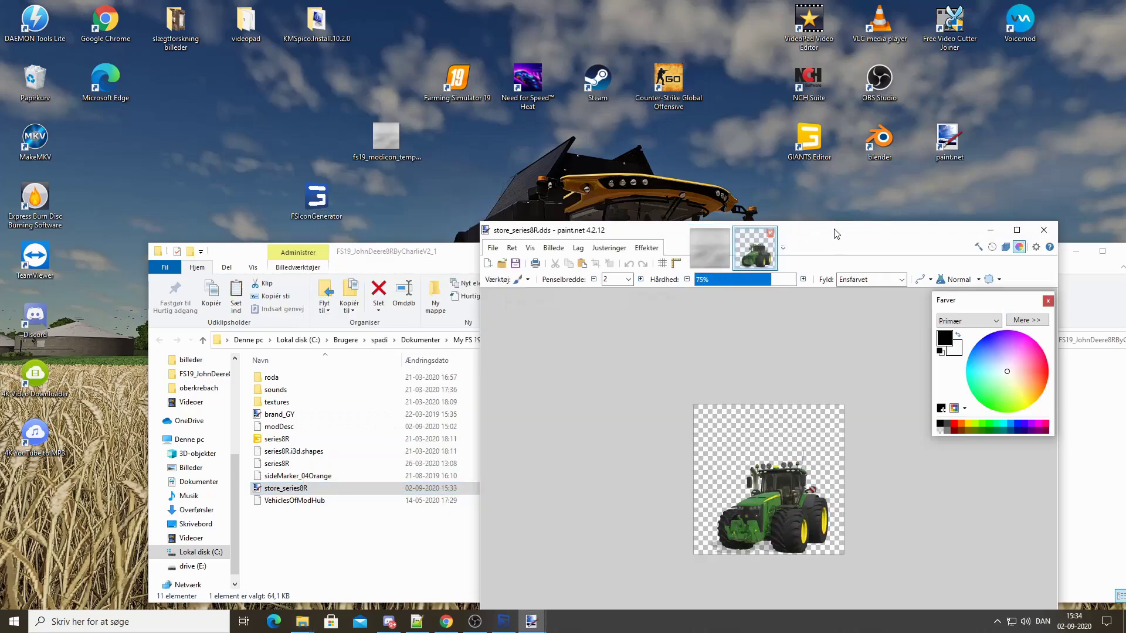
left_click_drag(841, 237, 669, 140)
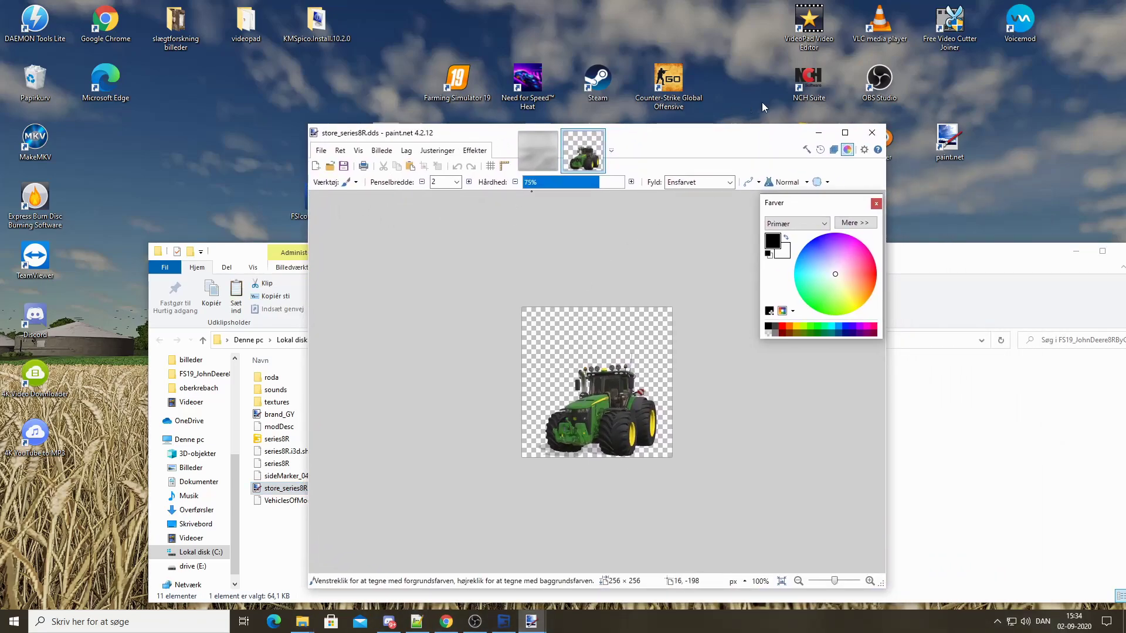
left_click(845, 132)
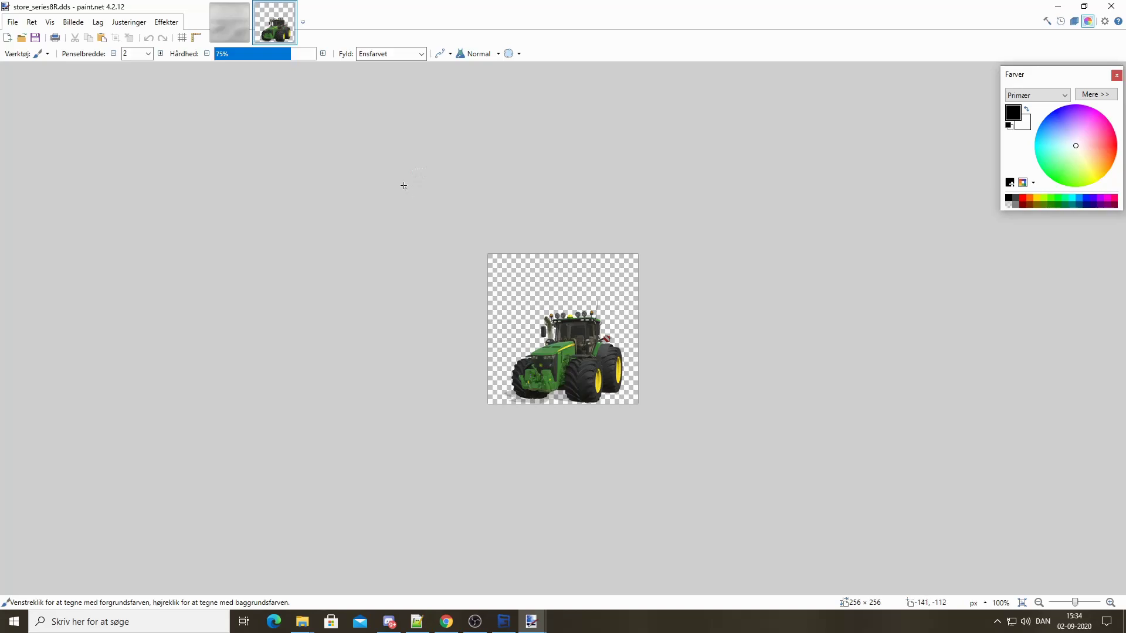
- Paste the tractor image as a new layer on the fs19_modicon_template background
left_click(231, 19)
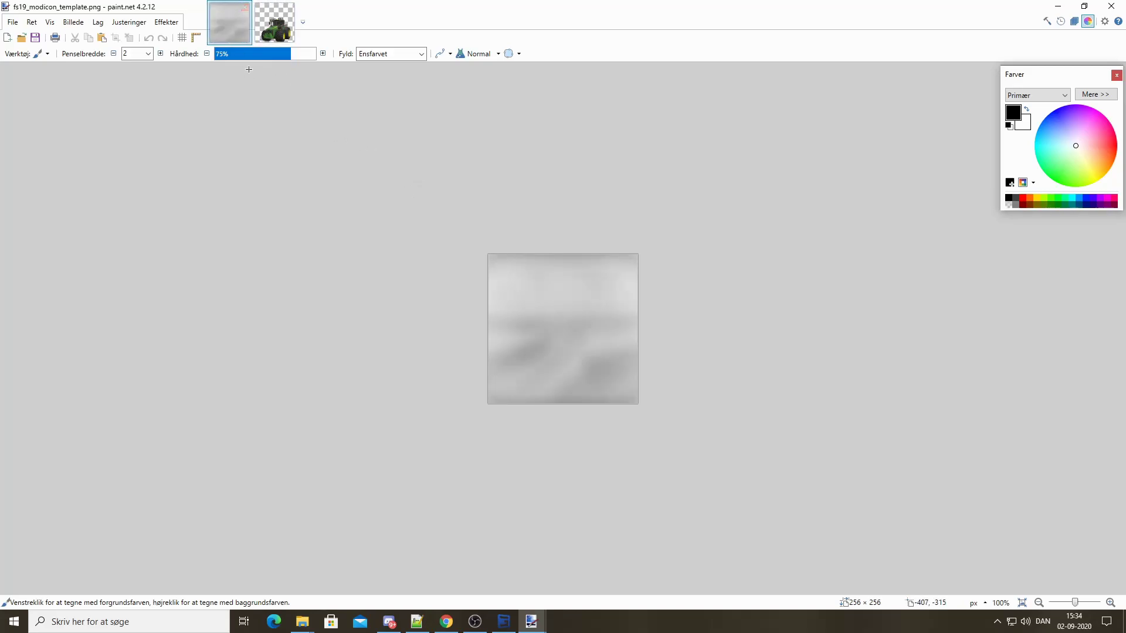
left_click(72, 29)
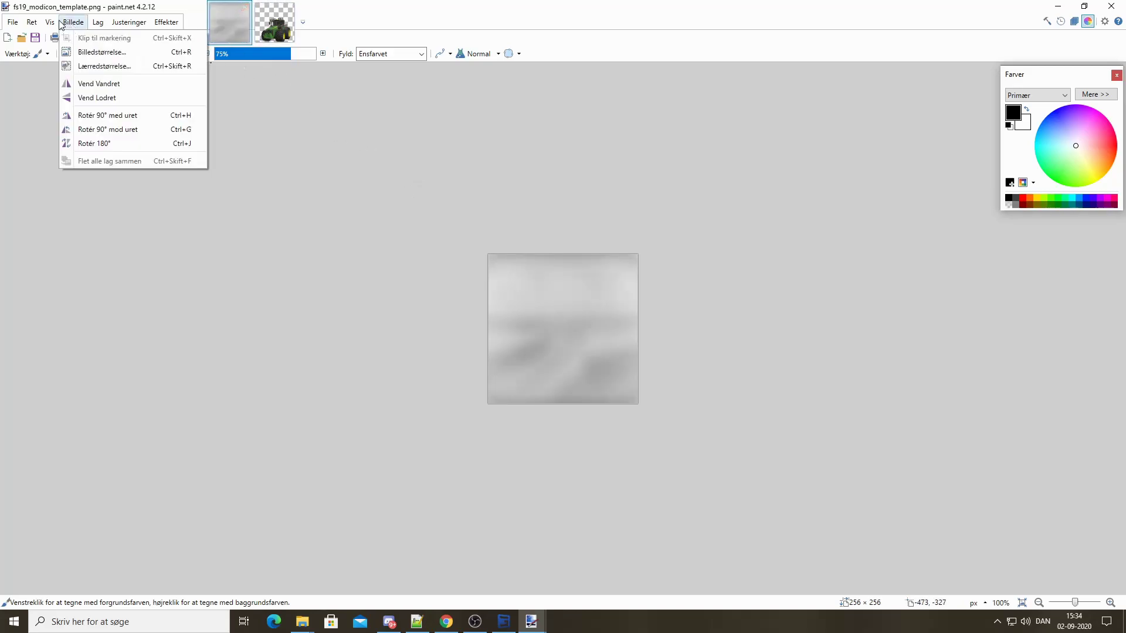
left_click(51, 25)
left_click(32, 22)
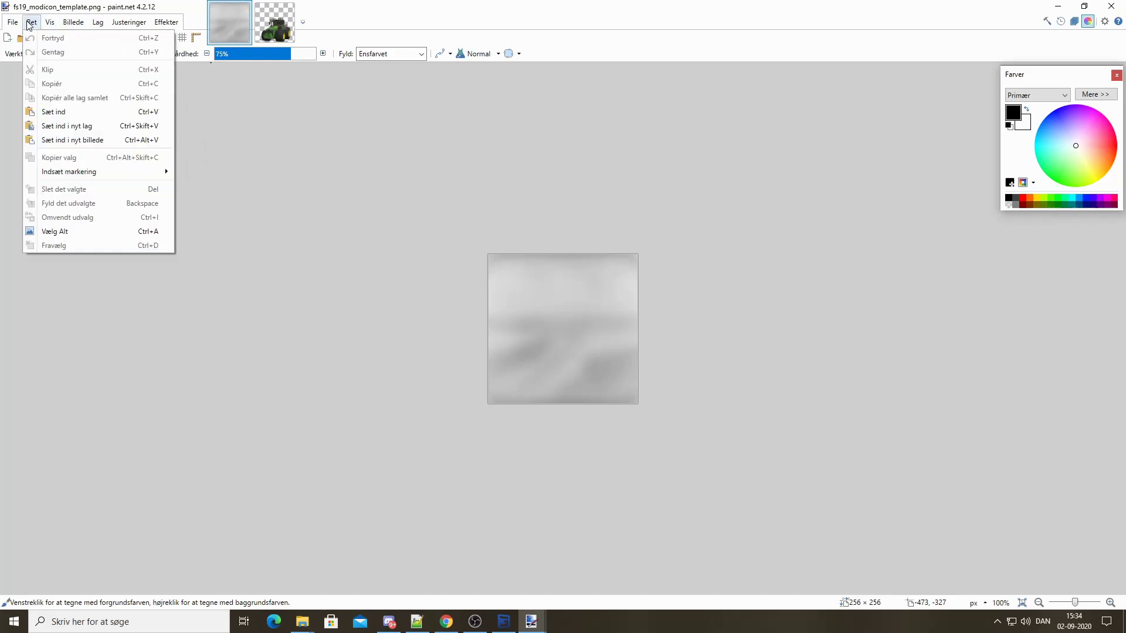
mouse_move(31, 21)
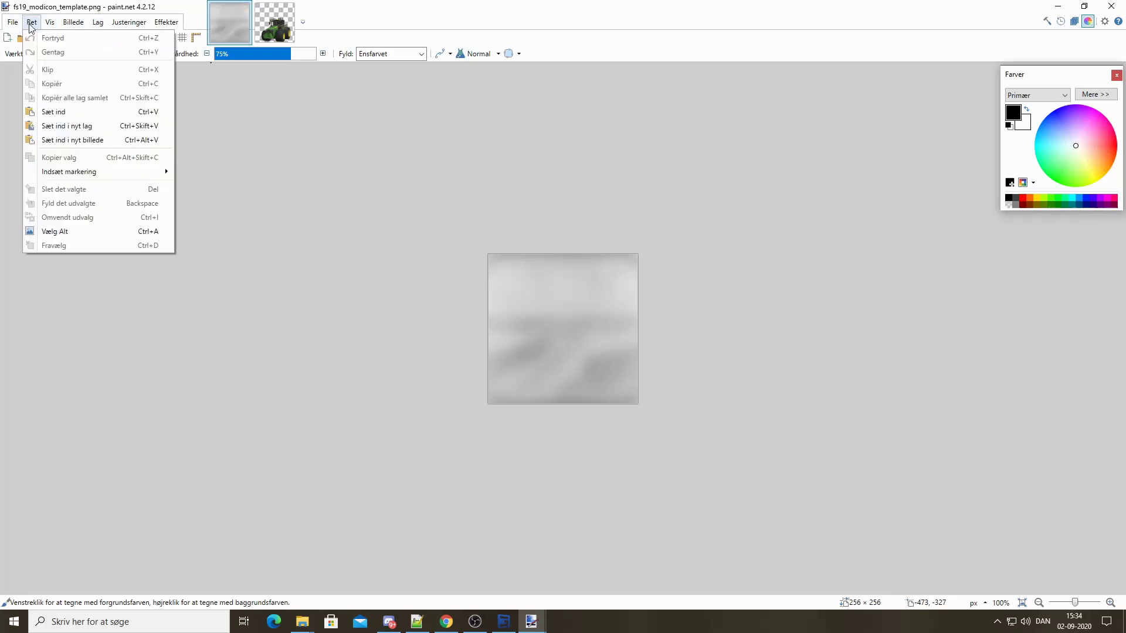
left_click(90, 129)
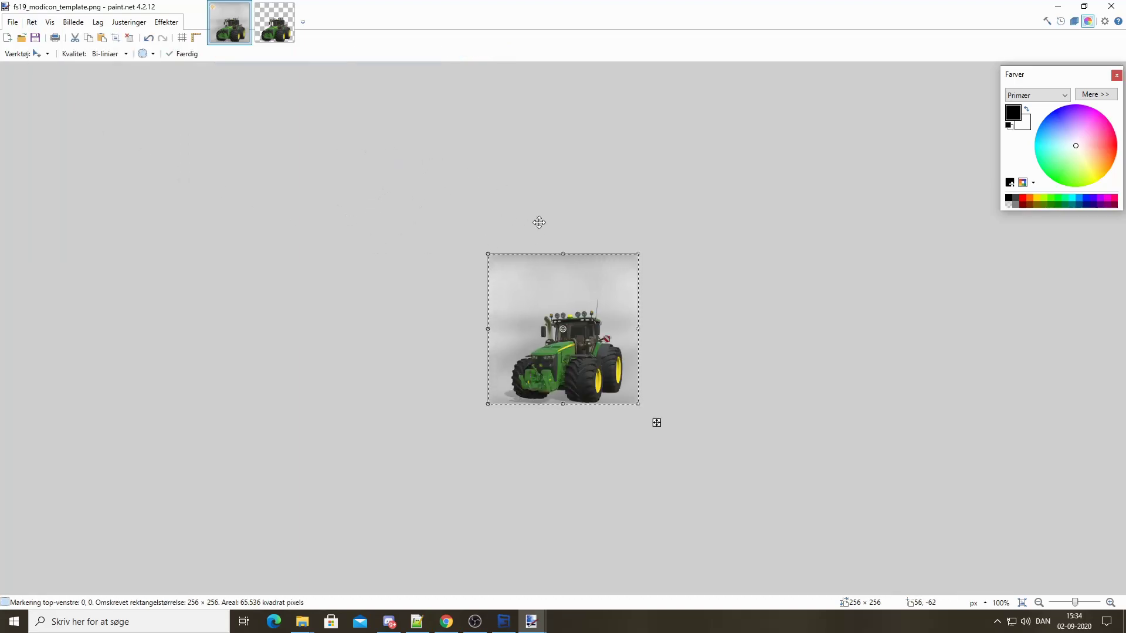
- Start saving a copy of the combined image in My FS 19 Mods > FS19_JohnDeere8RByCharlieV2_1, with DirectDraw Surface (DDS) as file type
left_click(12, 22)
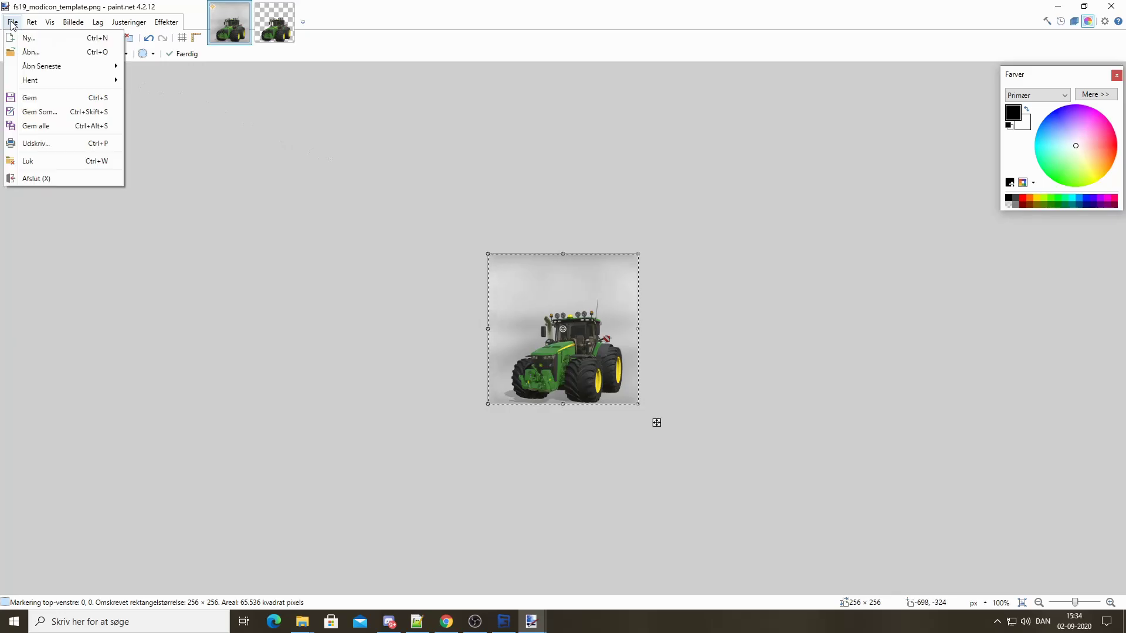
left_click(39, 110)
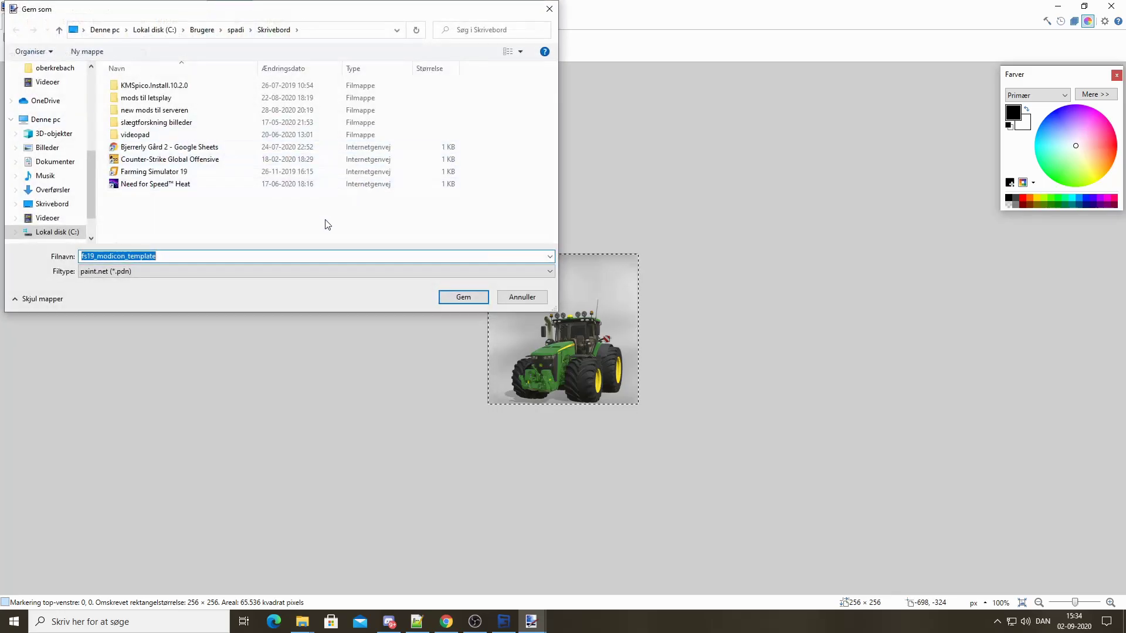
scroll(71, 144, "up", 2)
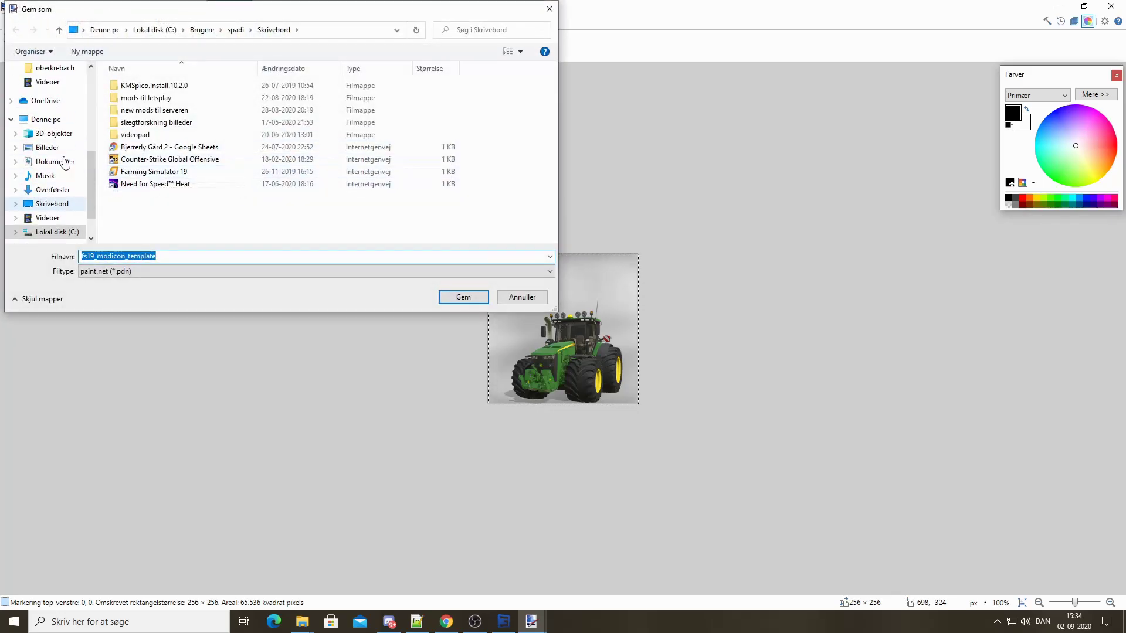
scroll(68, 111, "up", 1)
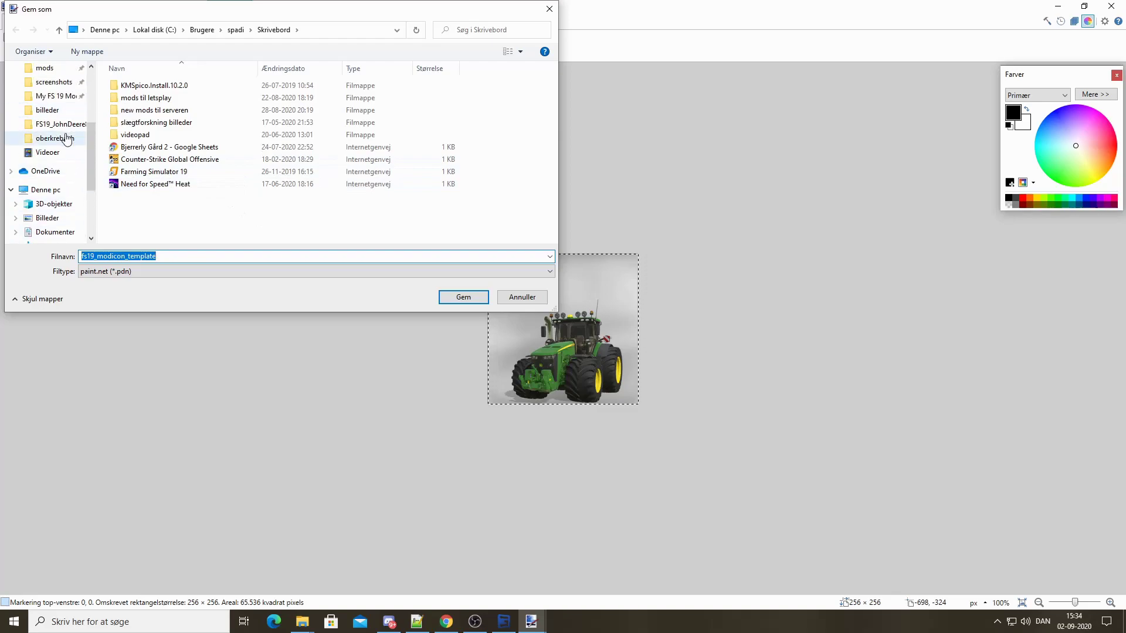
left_click(56, 95)
left_click(267, 111)
double_click(266, 111)
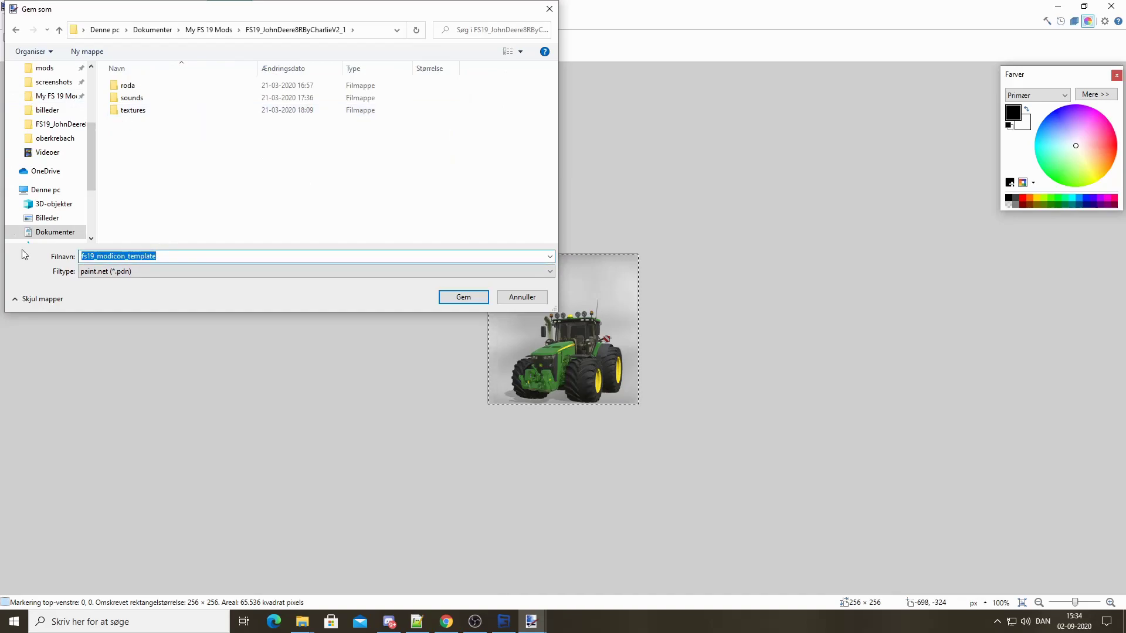
left_click(115, 272)
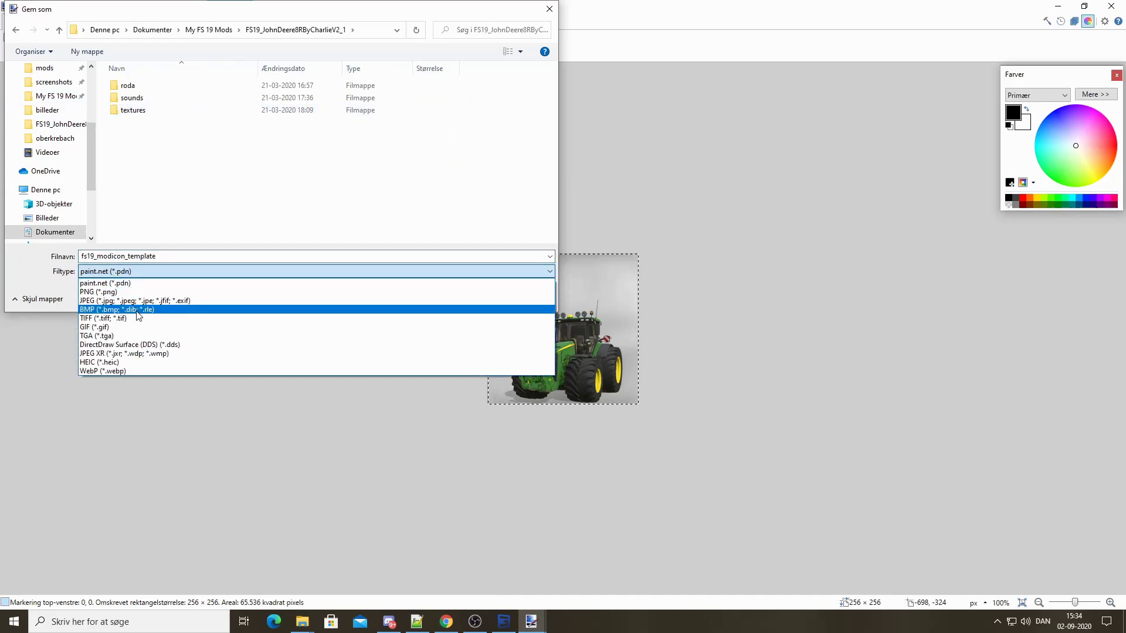
left_click(154, 346)
- Name the file icon_series8R, based on store_series8R, and save it with BC2 (Linear, DXT3) compression and all layers flattened
left_click(156, 136)
double_click(94, 256)
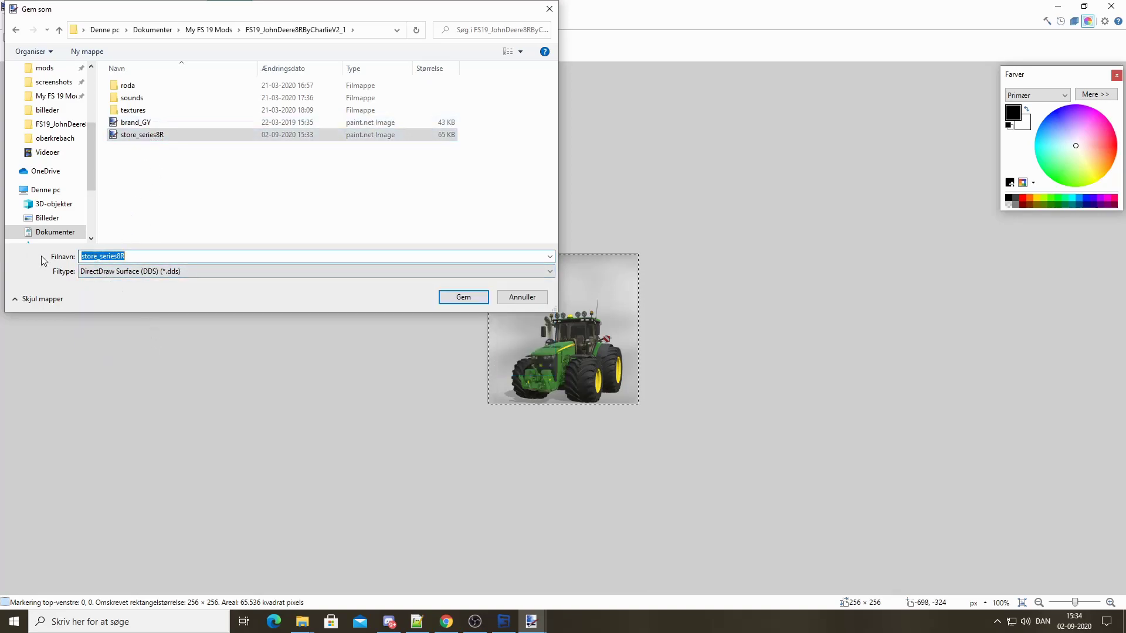
key("Left")
key("Right")
key("Right")
key("Right")
key("Right")
key("Right")
key("BackSpace")
key("BackSpace")
key("BackSpace")
key("BackSpace")
key("BackSpace")
type("icon")
key("Return")
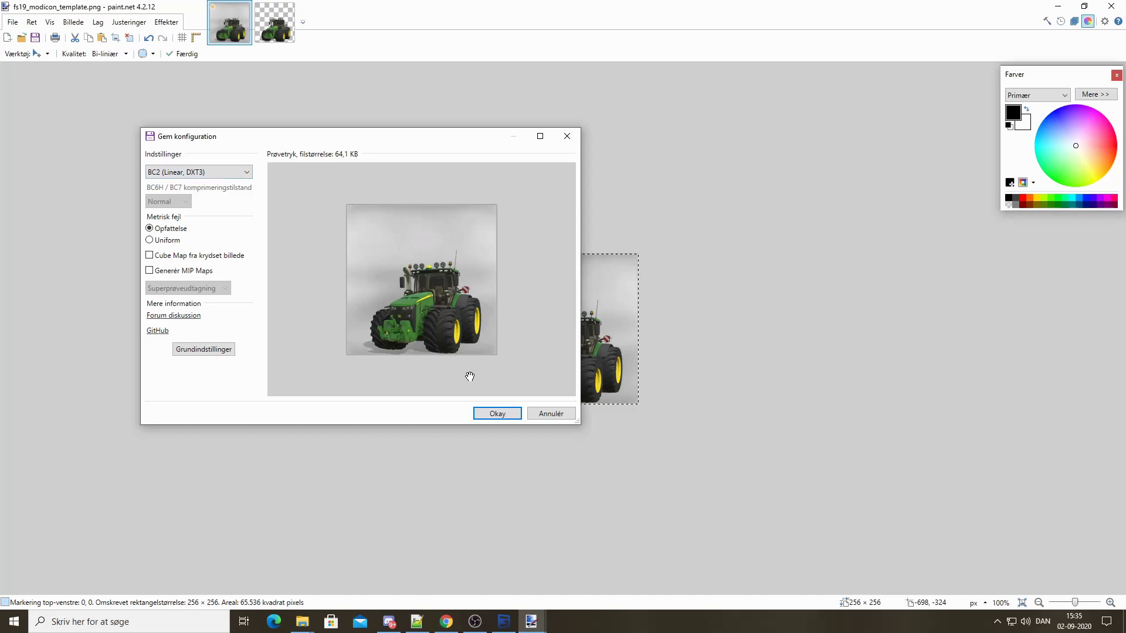
left_click(476, 411)
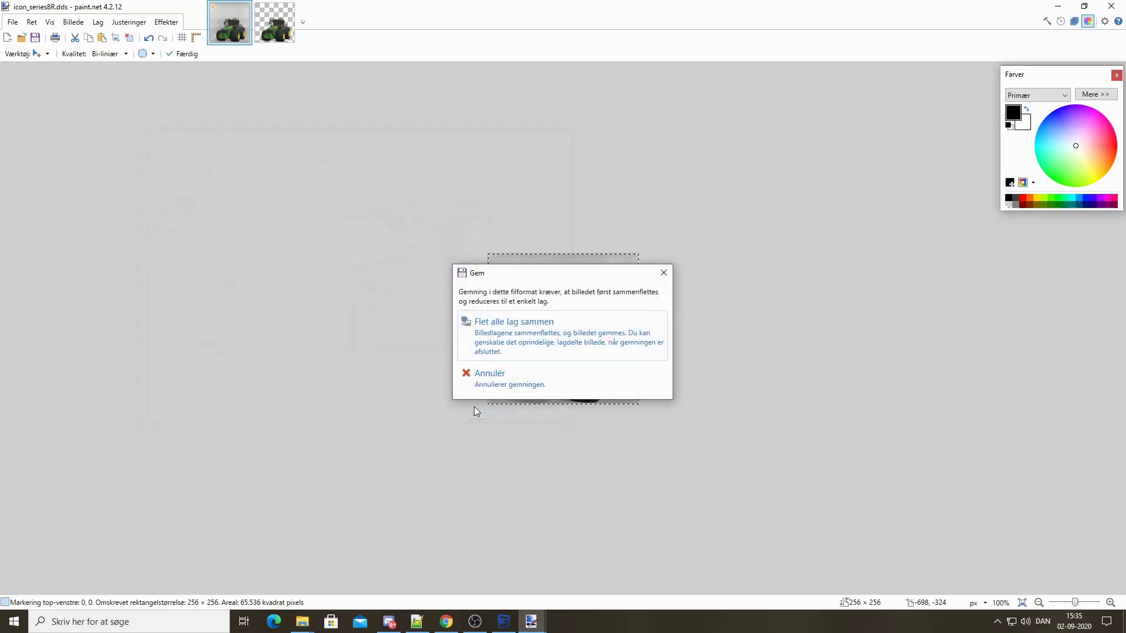
left_click(527, 338)
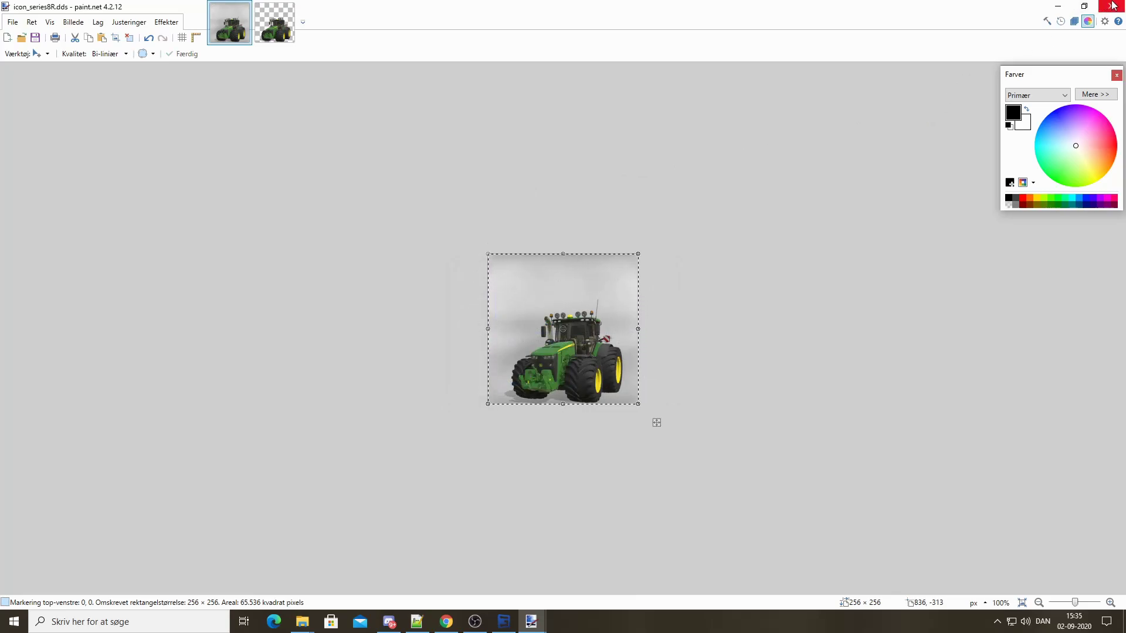
- Close both open images and exit paint.net
left_click(290, 7)
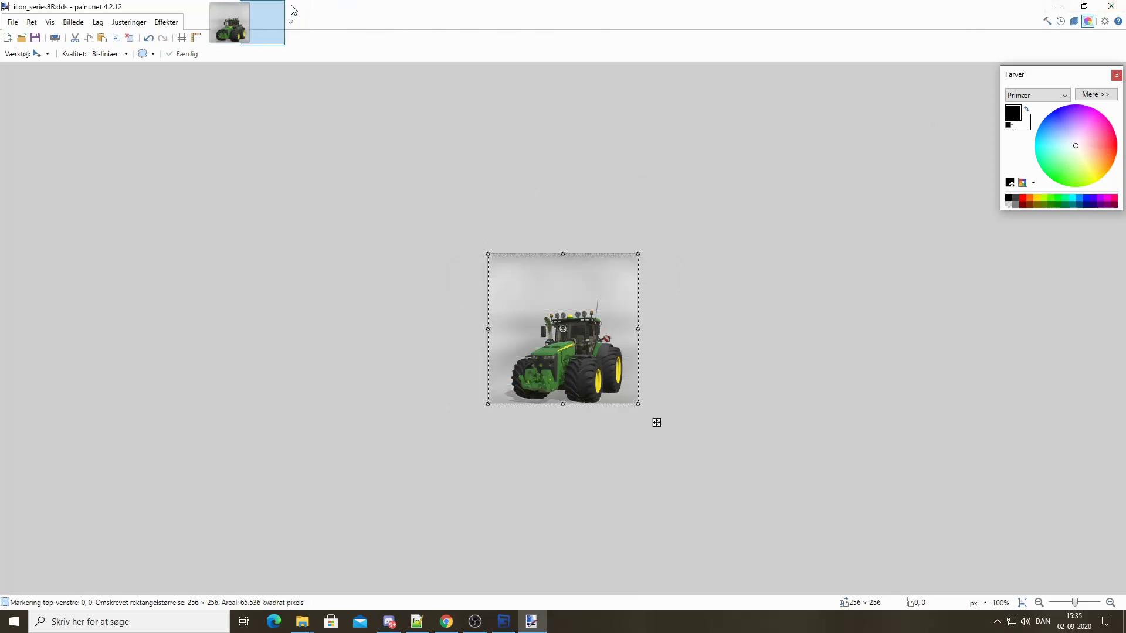
left_click(245, 7)
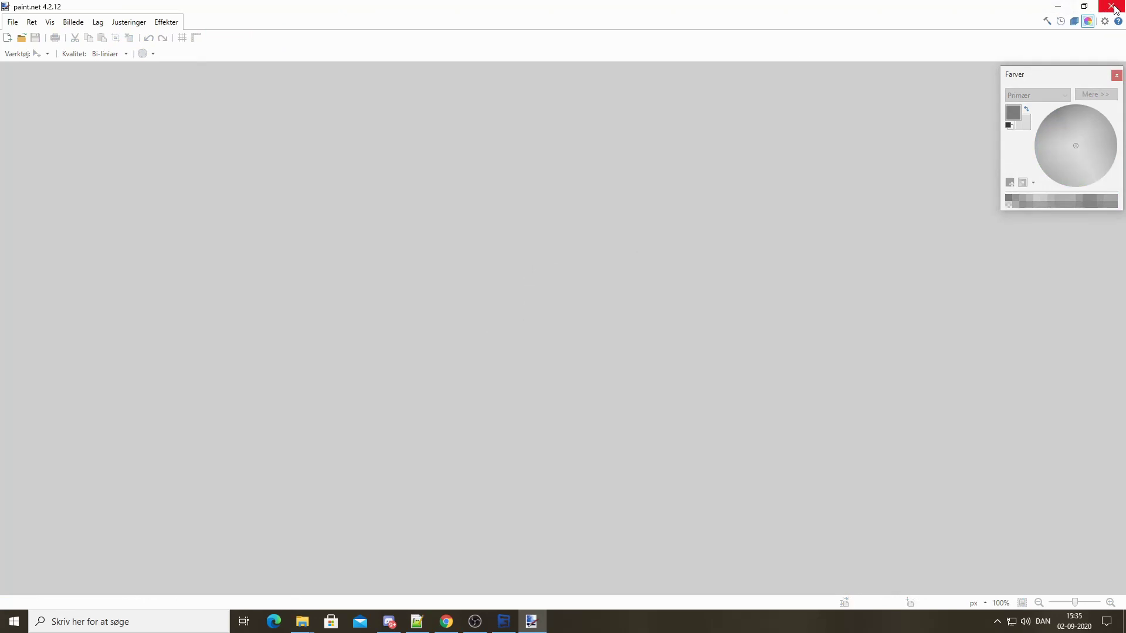
left_click(1111, 6)
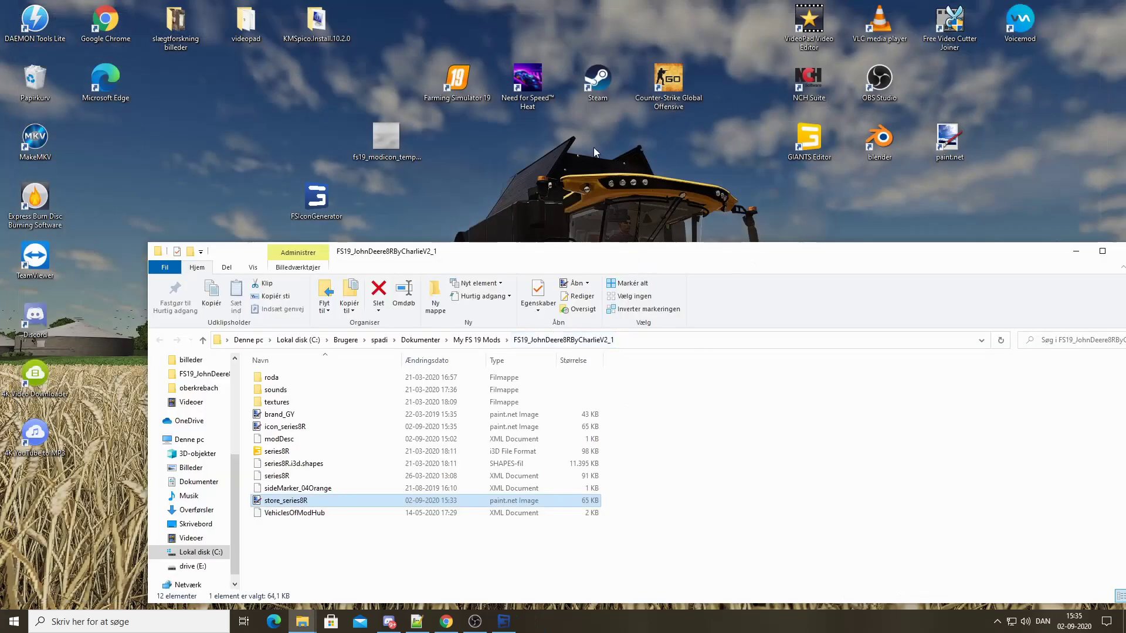
- Delete the remaining store_series8R file from the mod folder
left_click_drag(570, 259, 506, 138)
right_click(239, 379)
left_click(258, 343)
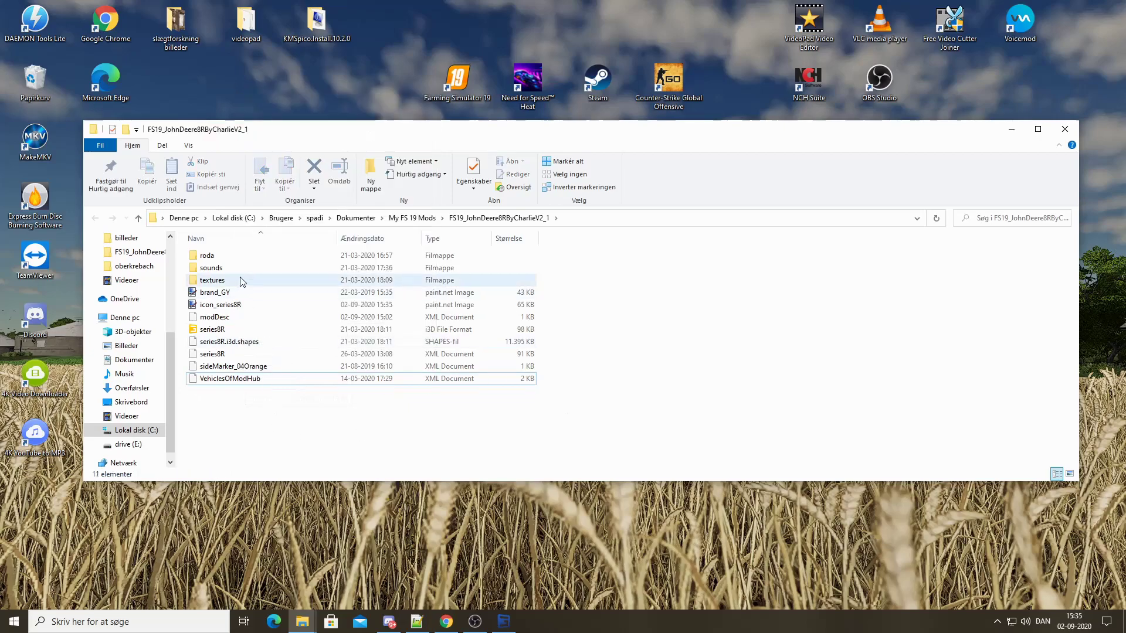
- Open modDesc.xml from the mod folder in Notepad++, check the icon filename entry, and close the editor
left_click(253, 304)
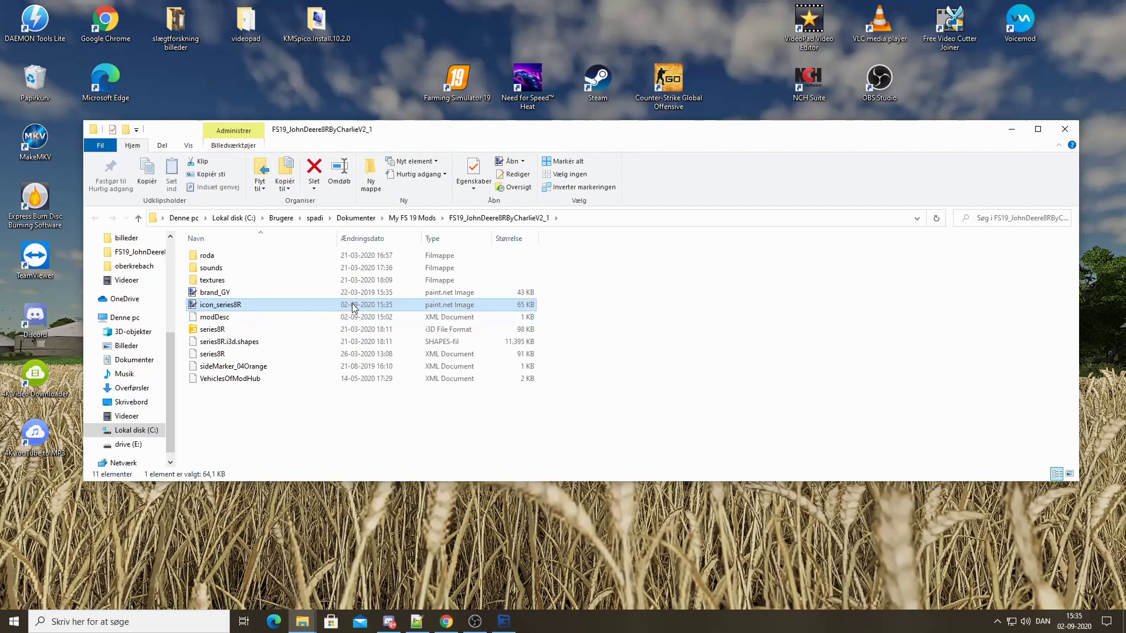
left_click(262, 317)
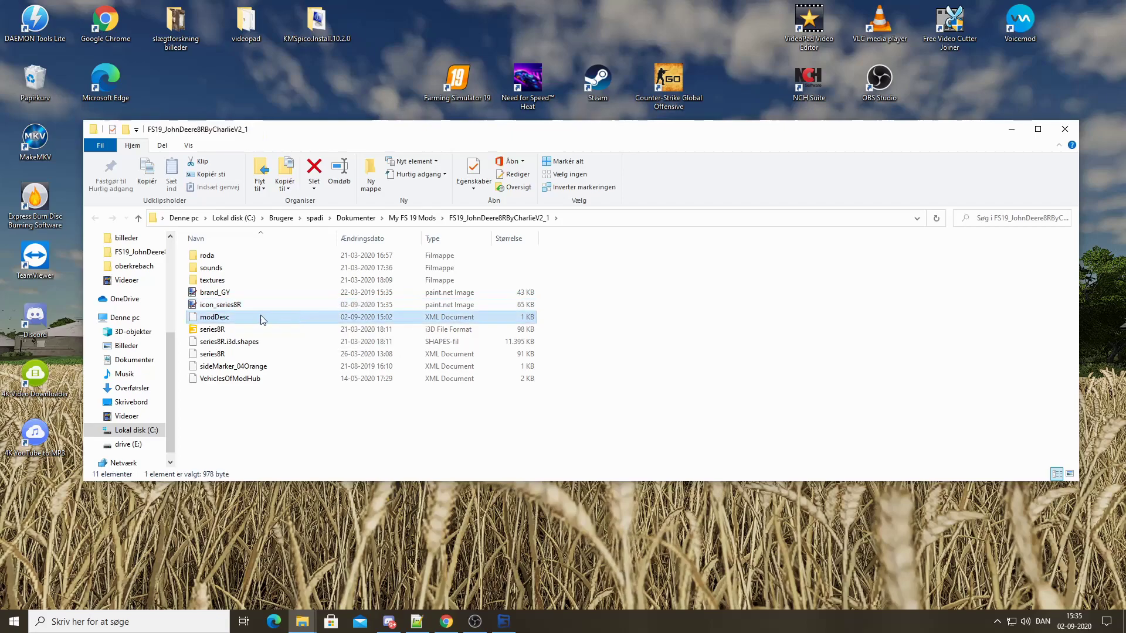
right_click(258, 322)
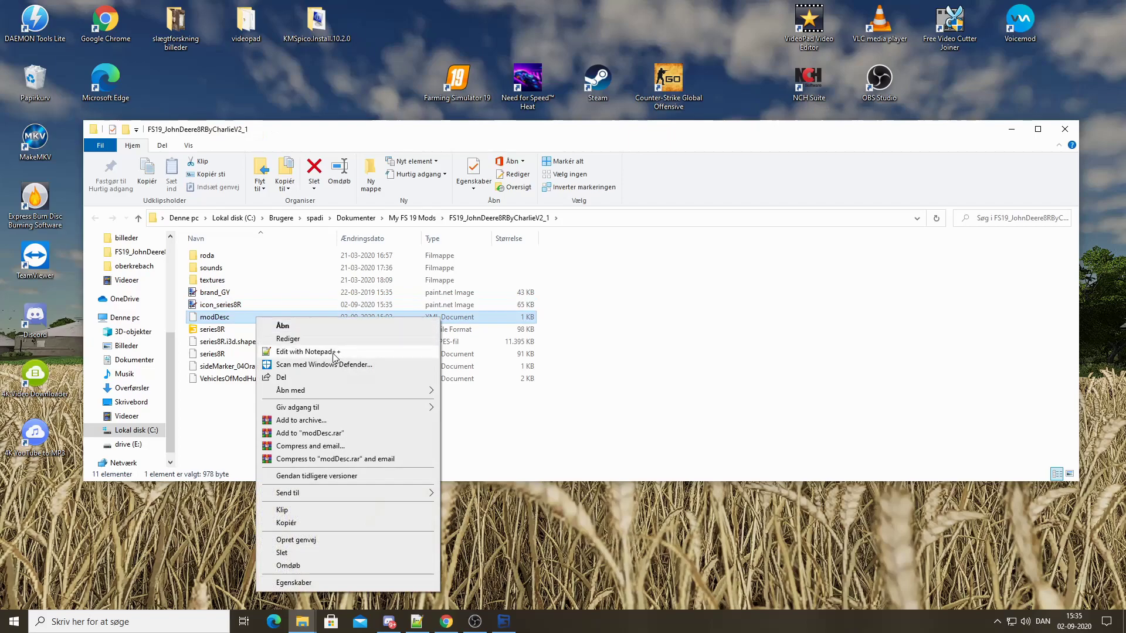
left_click(333, 352)
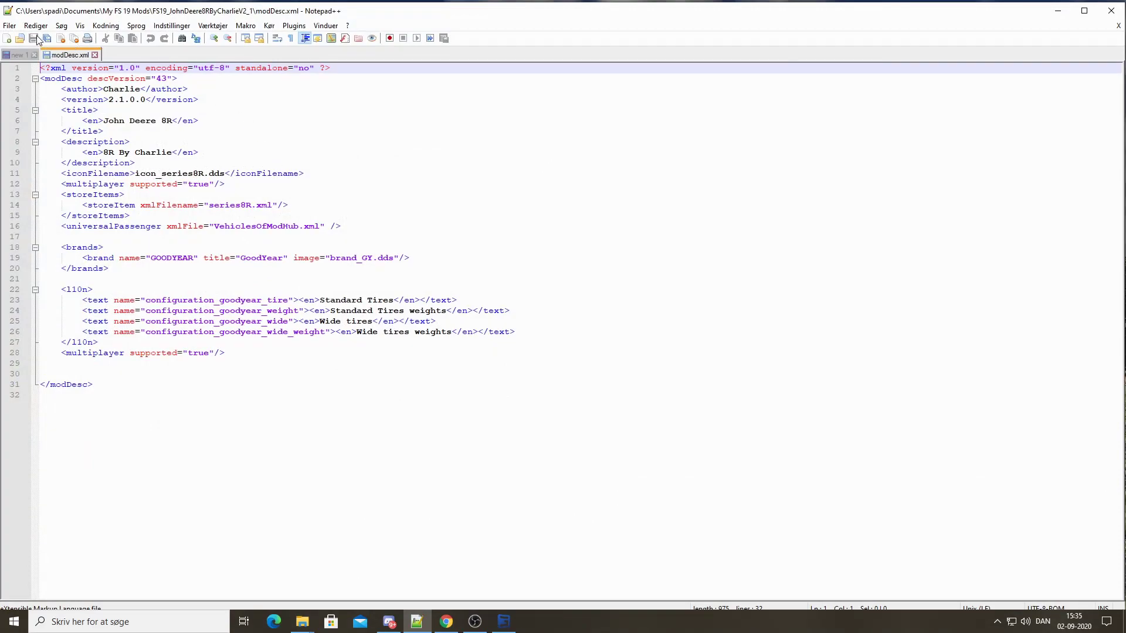
left_click(94, 55)
left_click(1112, 7)
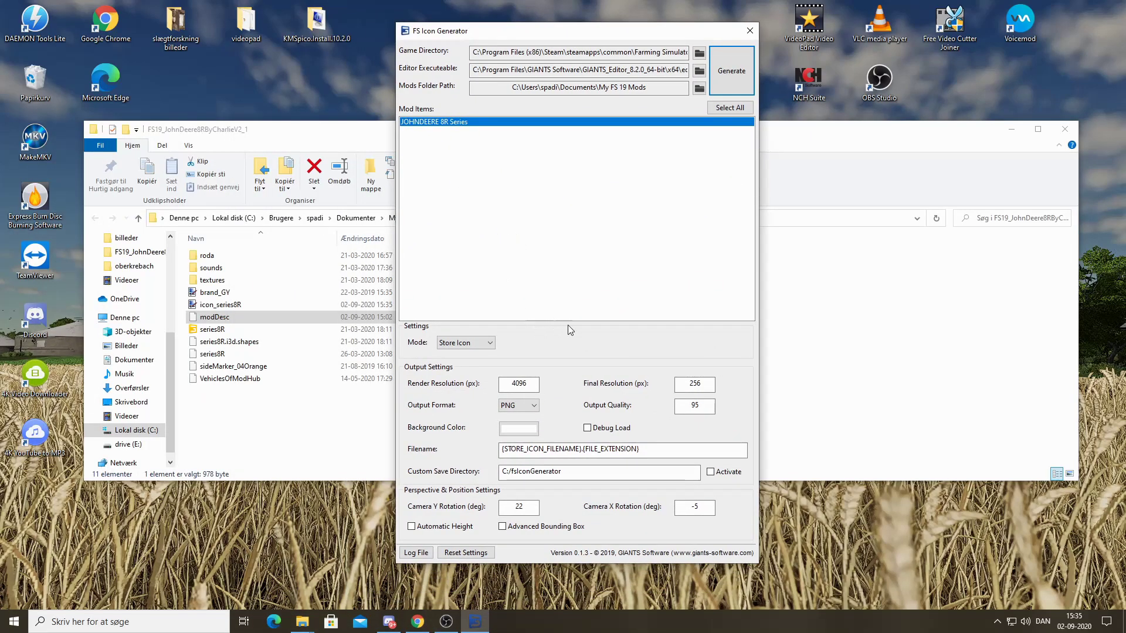
- Generate a store icon of the 8R Series at 512 px final resolution with the 8400 R Turbo engine and GOODYEAR Wide tires
double_click(681, 381)
type("512")
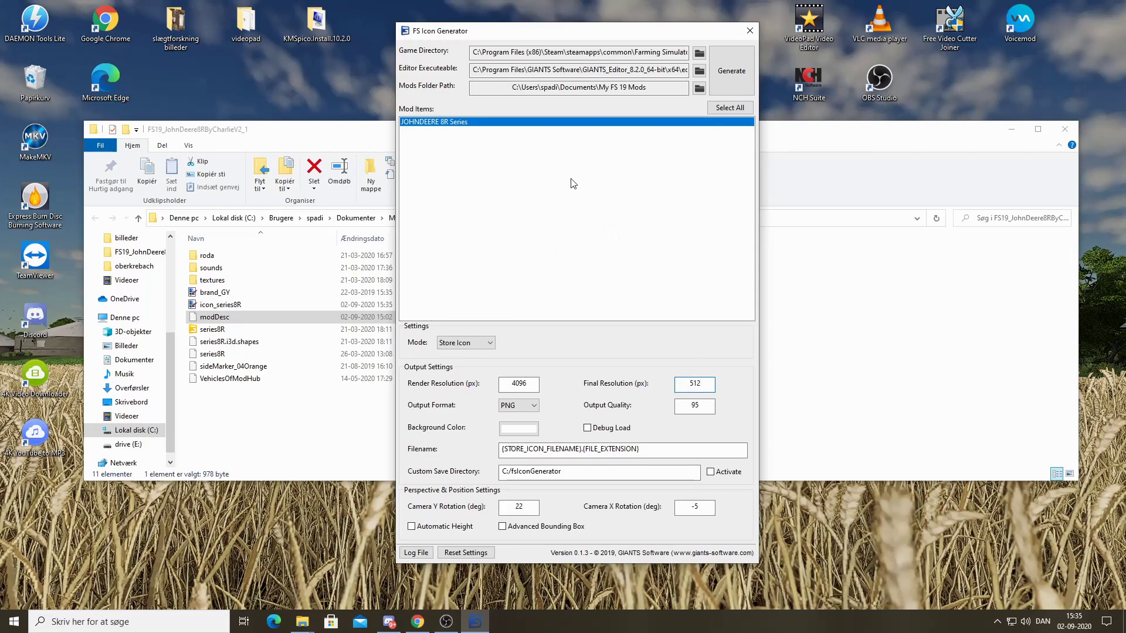
double_click(569, 123)
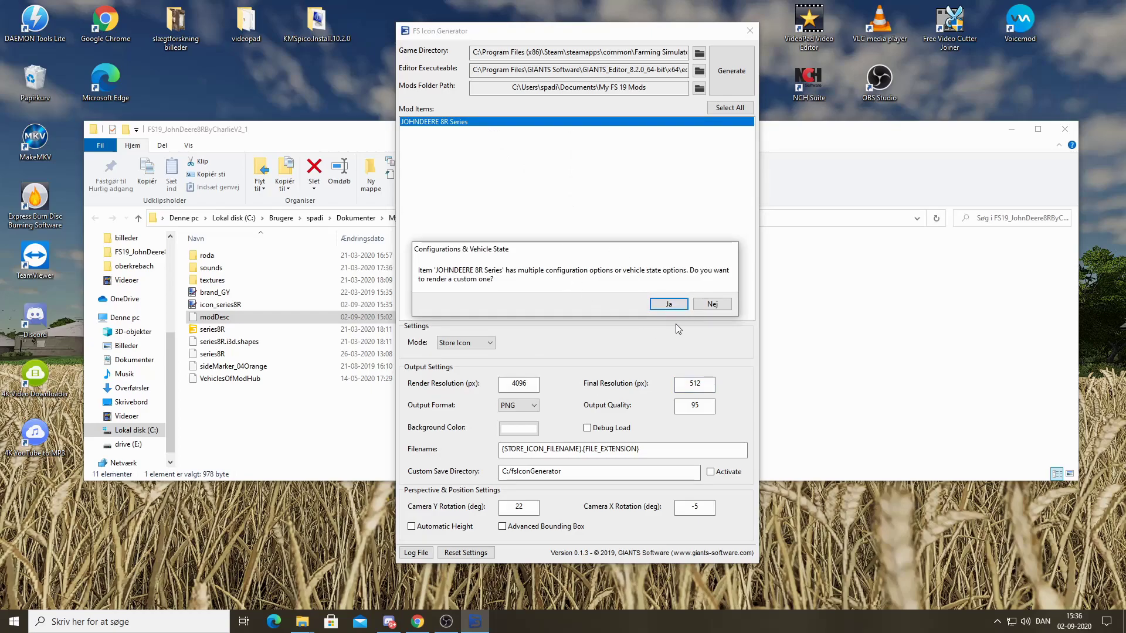
left_click(668, 304)
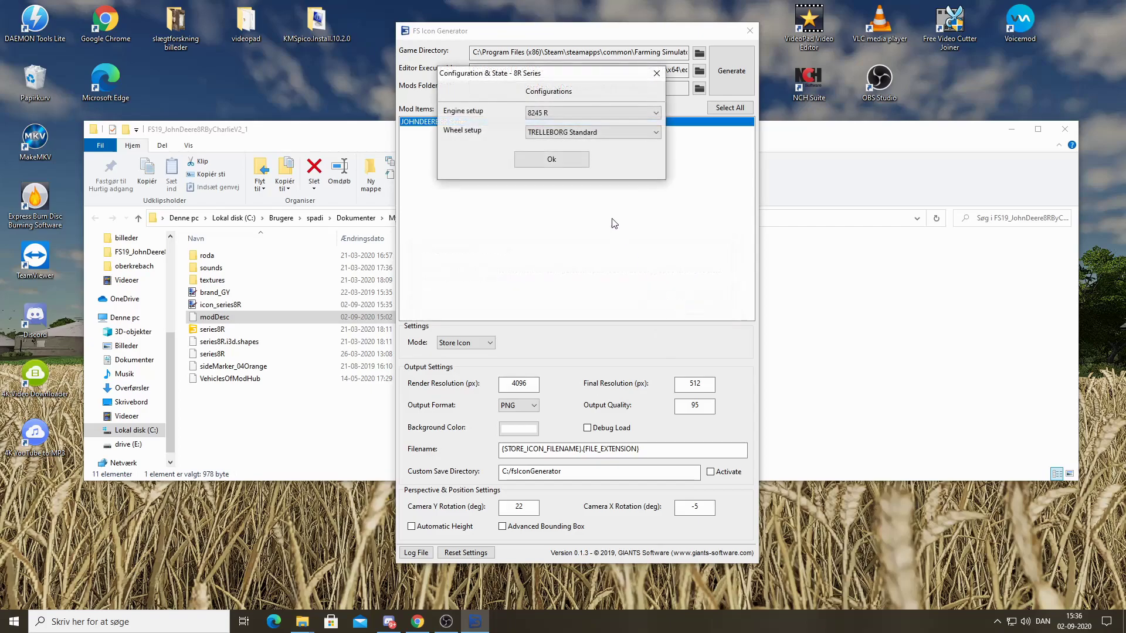
left_click(576, 111)
left_click(579, 133)
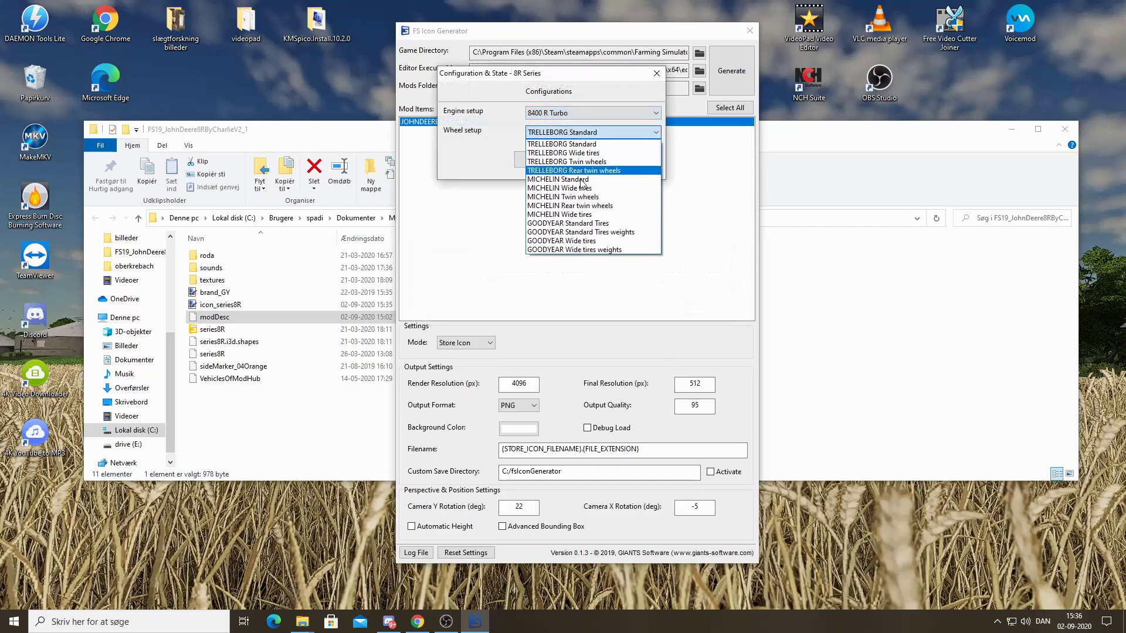
left_click(593, 240)
left_click(560, 158)
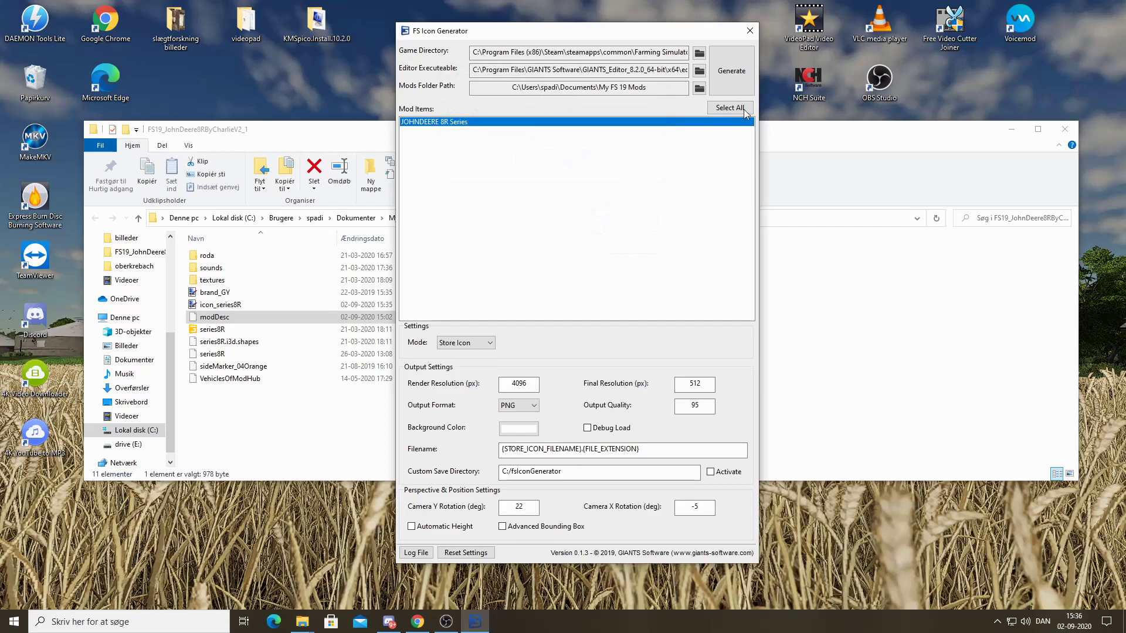
left_click(730, 77)
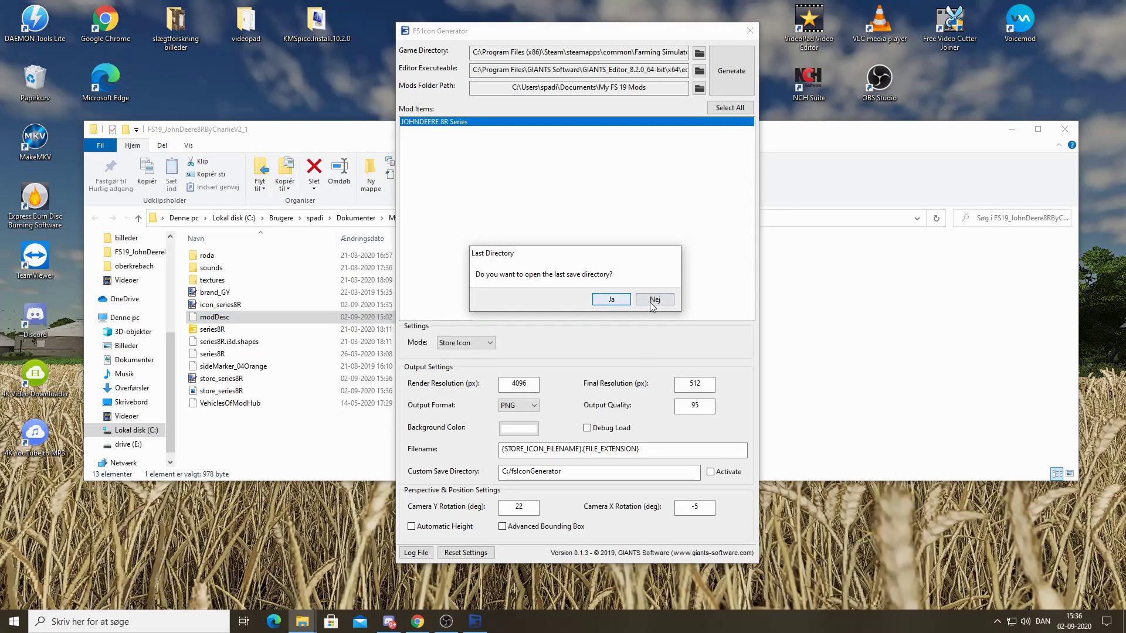
- Open the last save directory and delete the PNG version of store_series8R
left_click(611, 300)
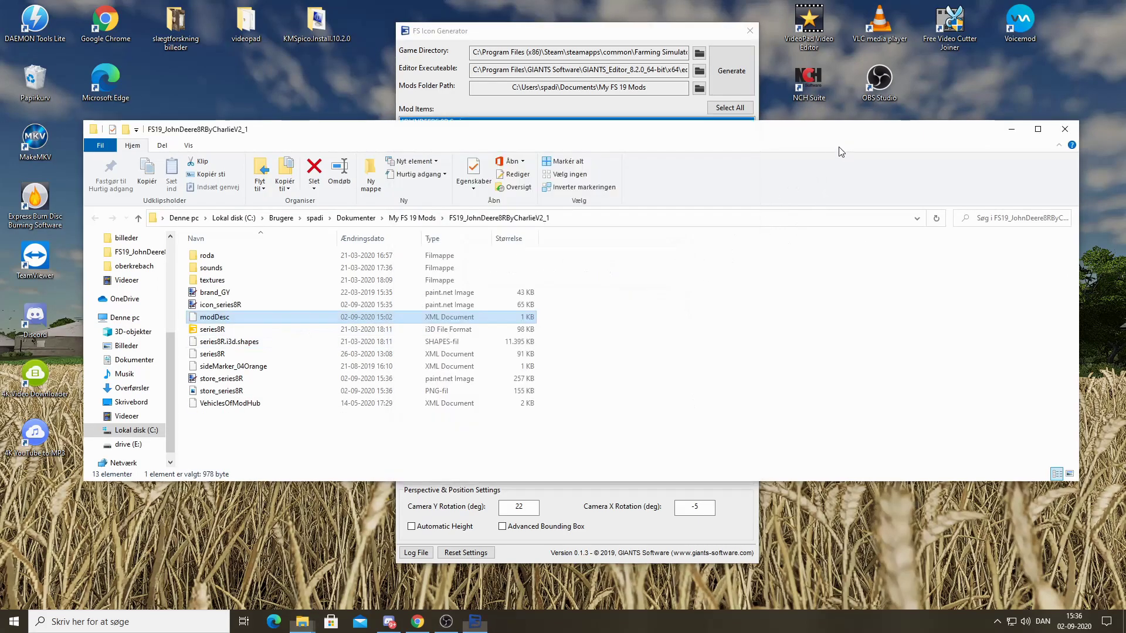
right_click(256, 392)
right_click(206, 393)
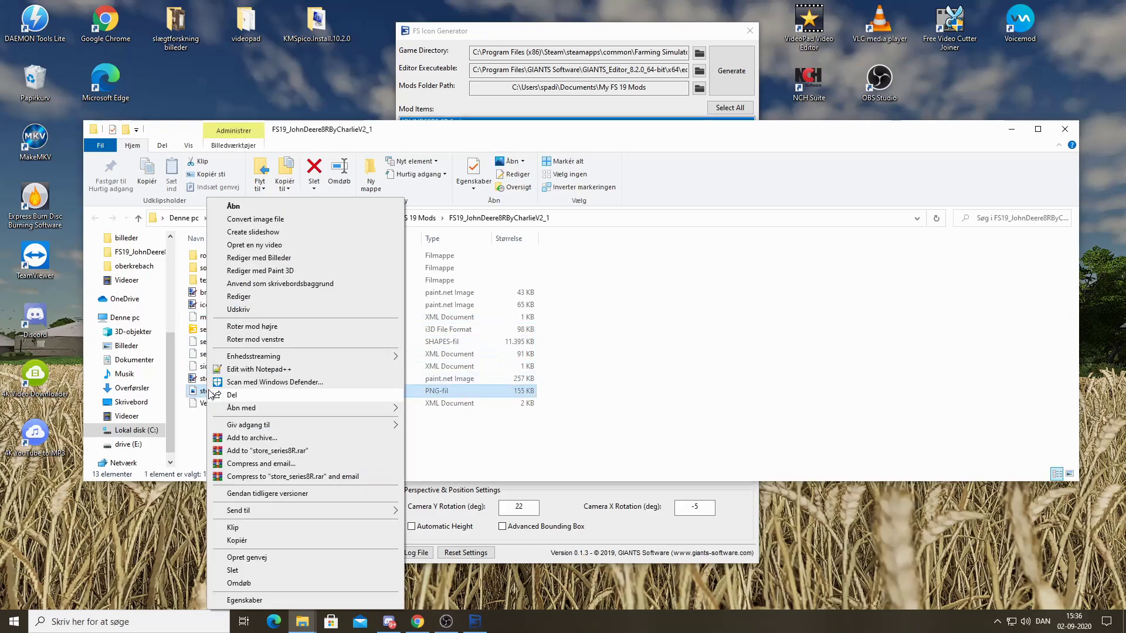
left_click(233, 570)
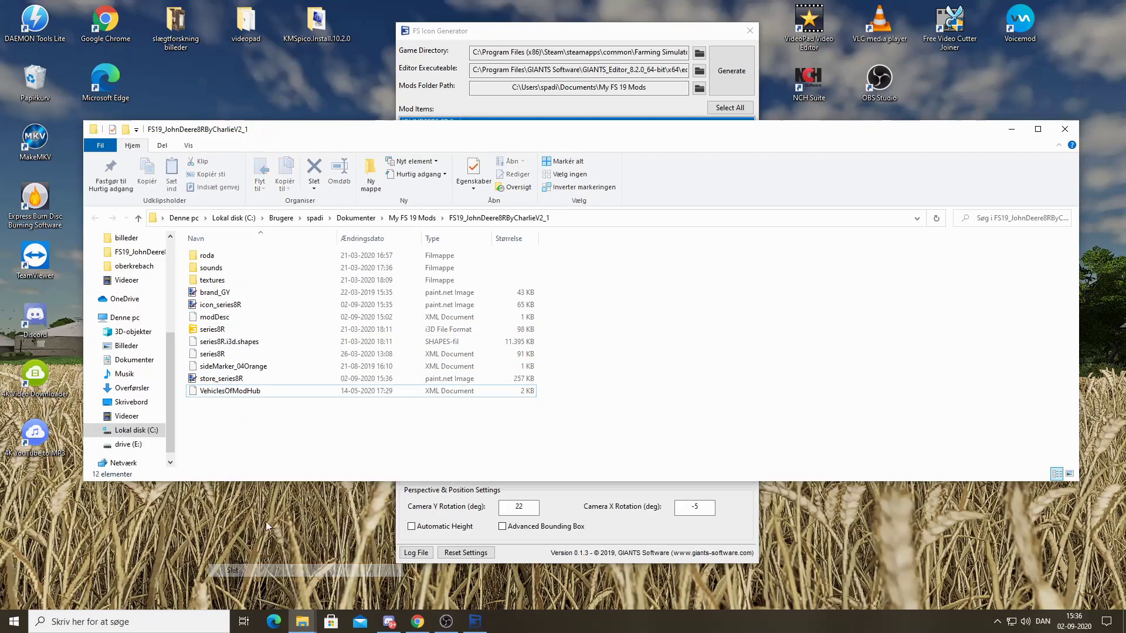
- Open series8R.xml in Notepad++, check the store image filename entry, and close the editor
left_click(234, 356)
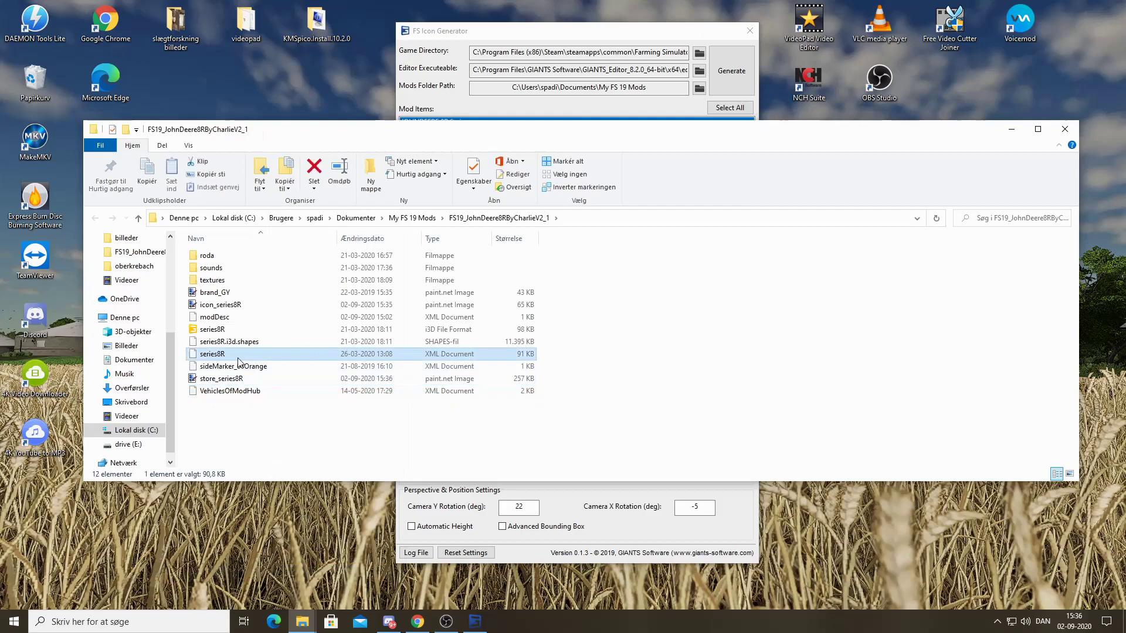
left_click_drag(346, 130, 366, 89)
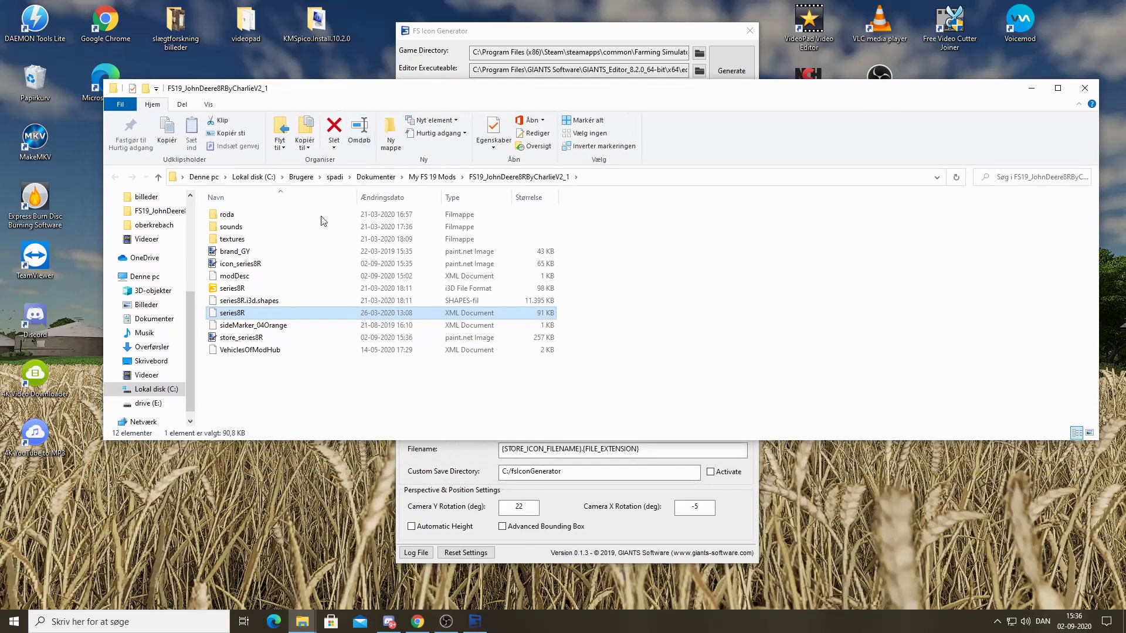
right_click(318, 312)
left_click(357, 348)
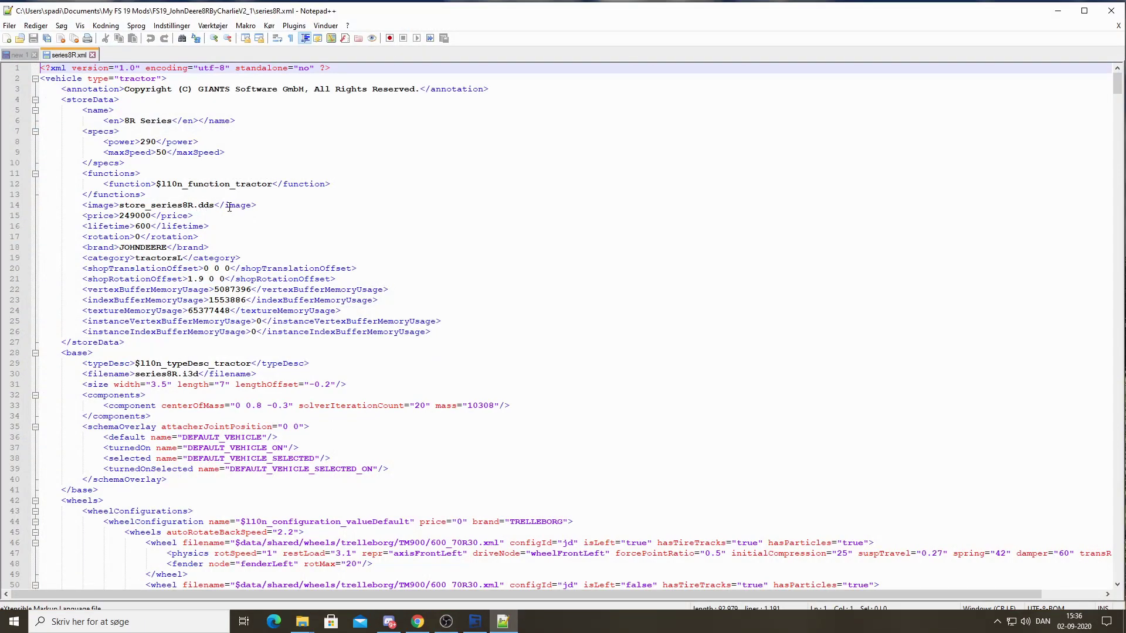
left_click(93, 55)
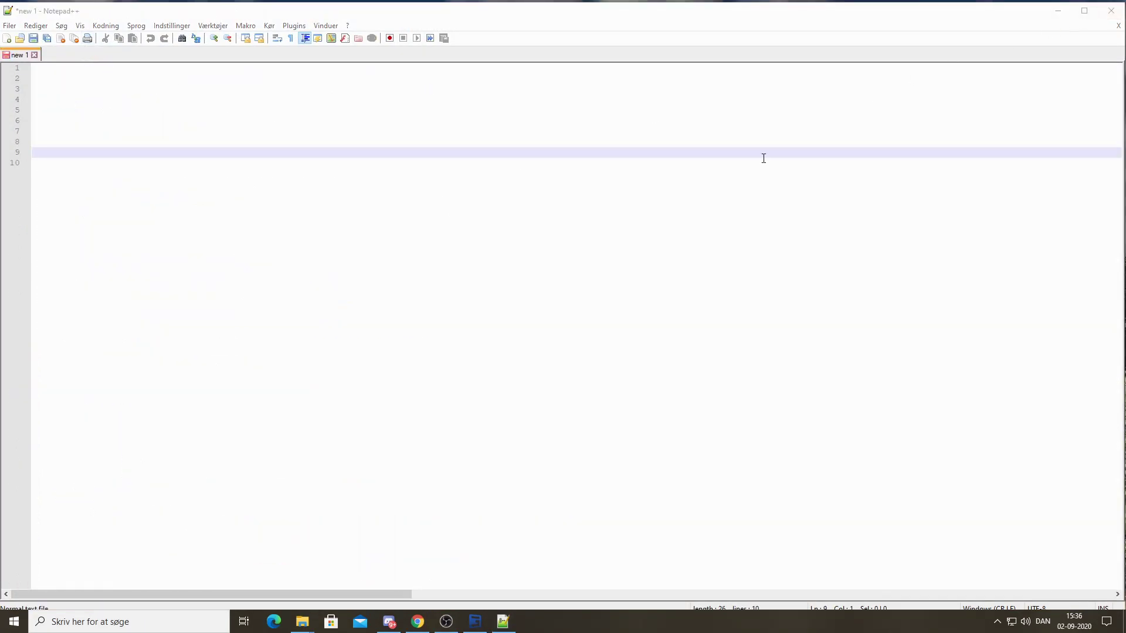
left_click(1111, 10)
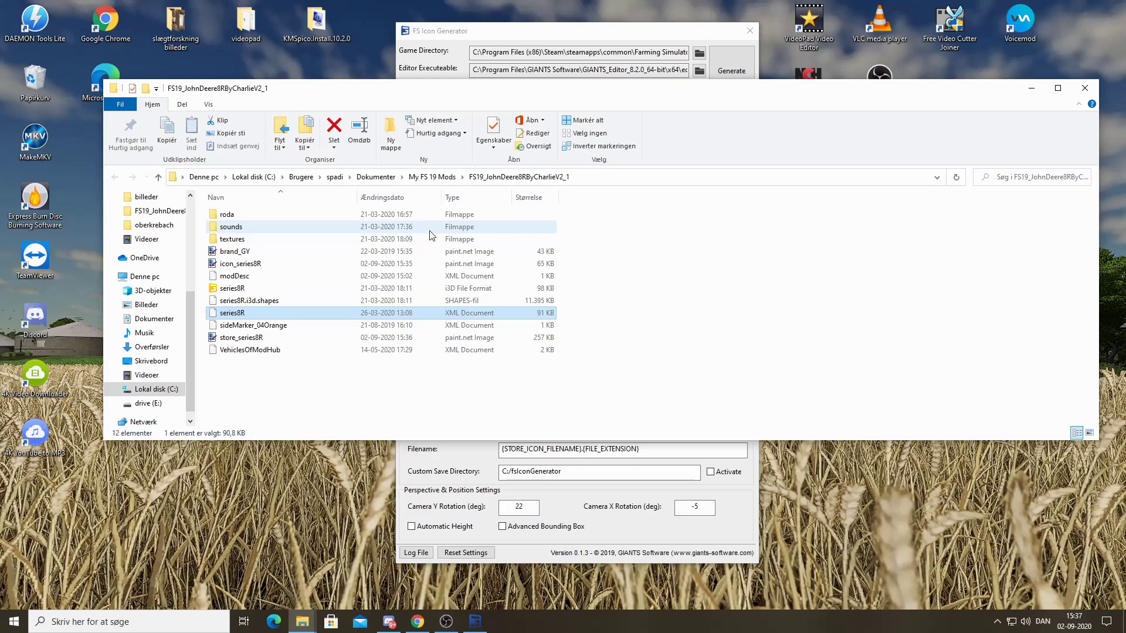
- Open icon_series8R in paint.net to inspect the finished icon, and close the program again
left_click(258, 266)
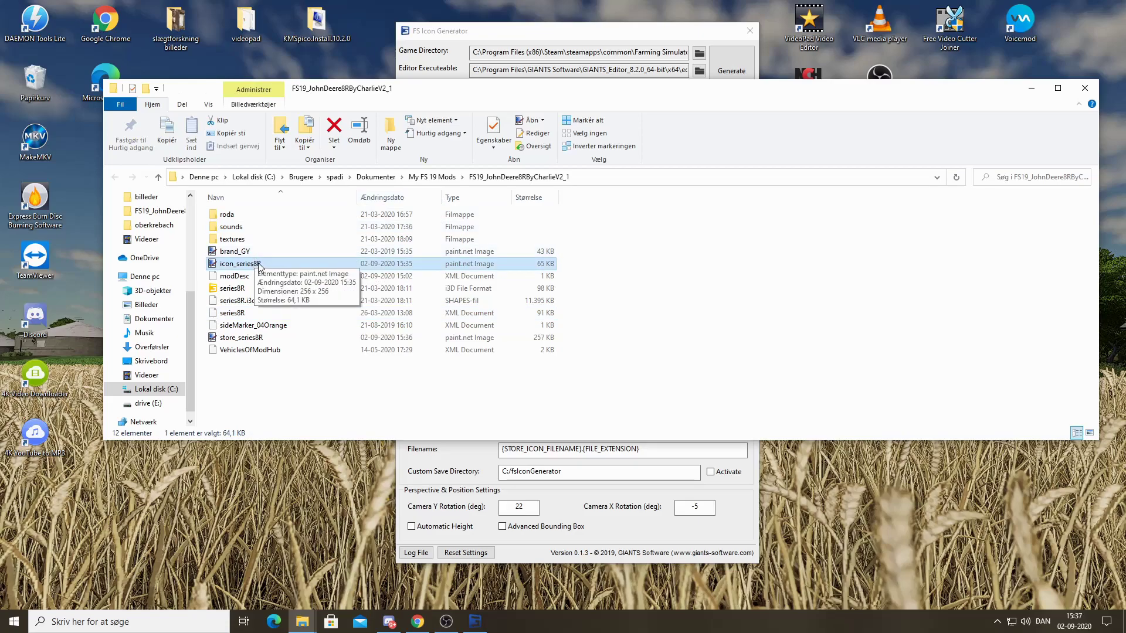
right_click(259, 264)
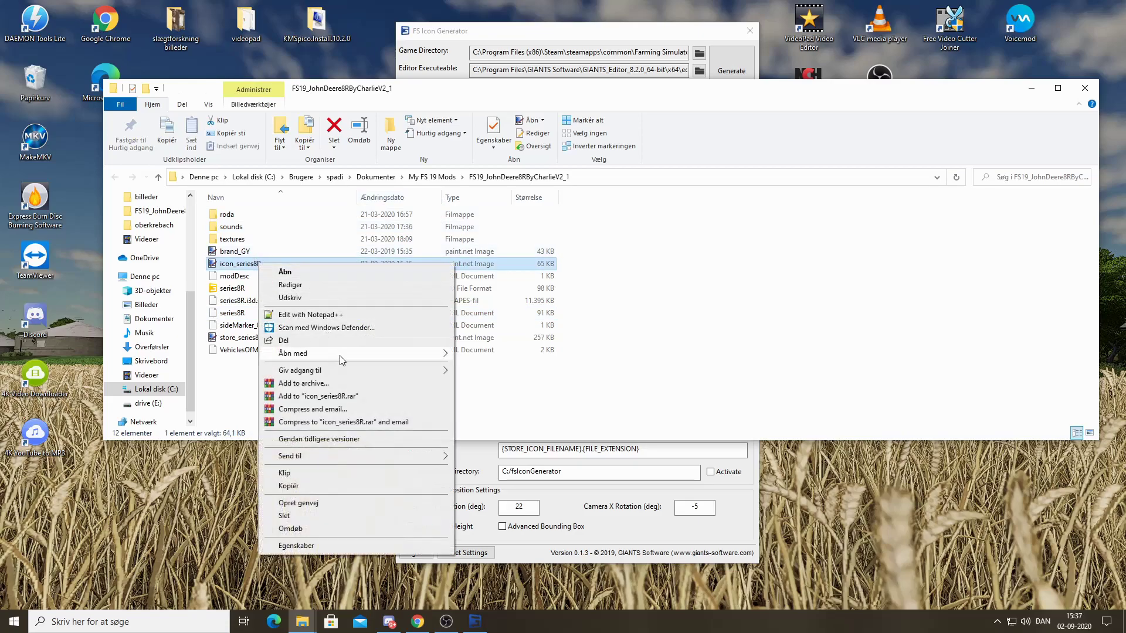
mouse_move(341, 355)
left_click(492, 370)
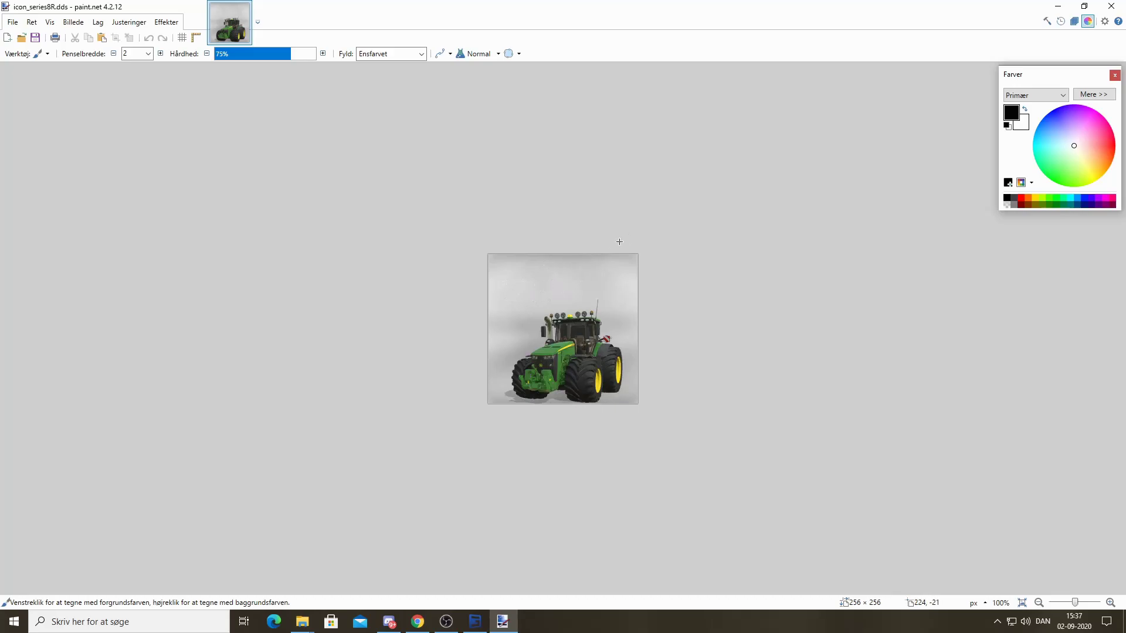
left_click(1114, 5)
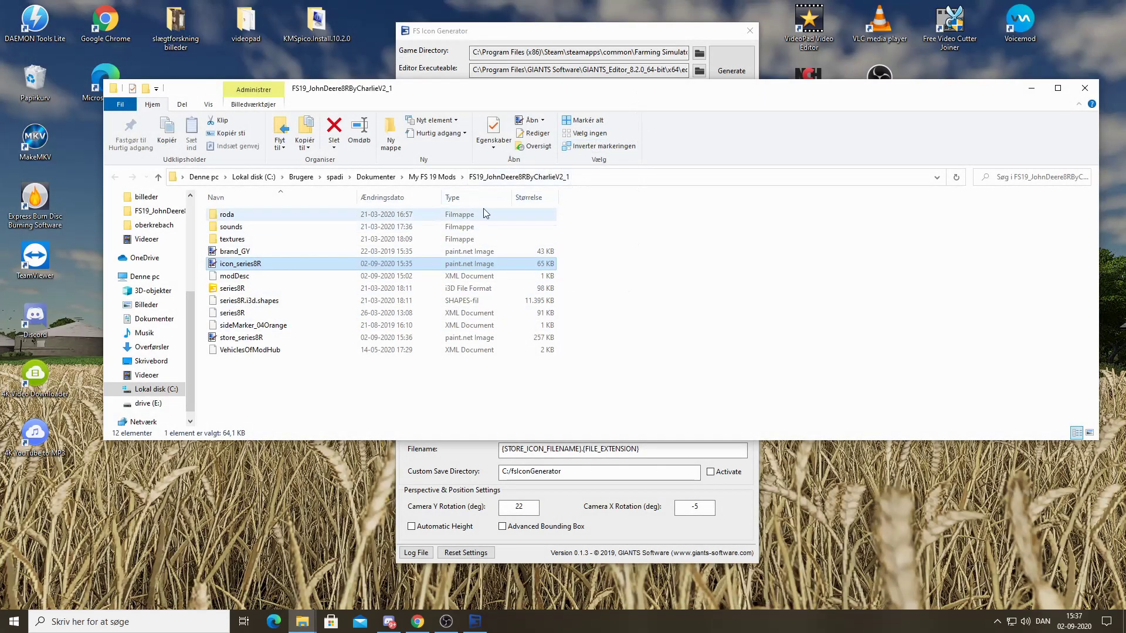
- Switch FS Icon Generator to 360 Images mode, generate 10 images of the 8R Series, and decline opening the save directory
left_click(595, 37)
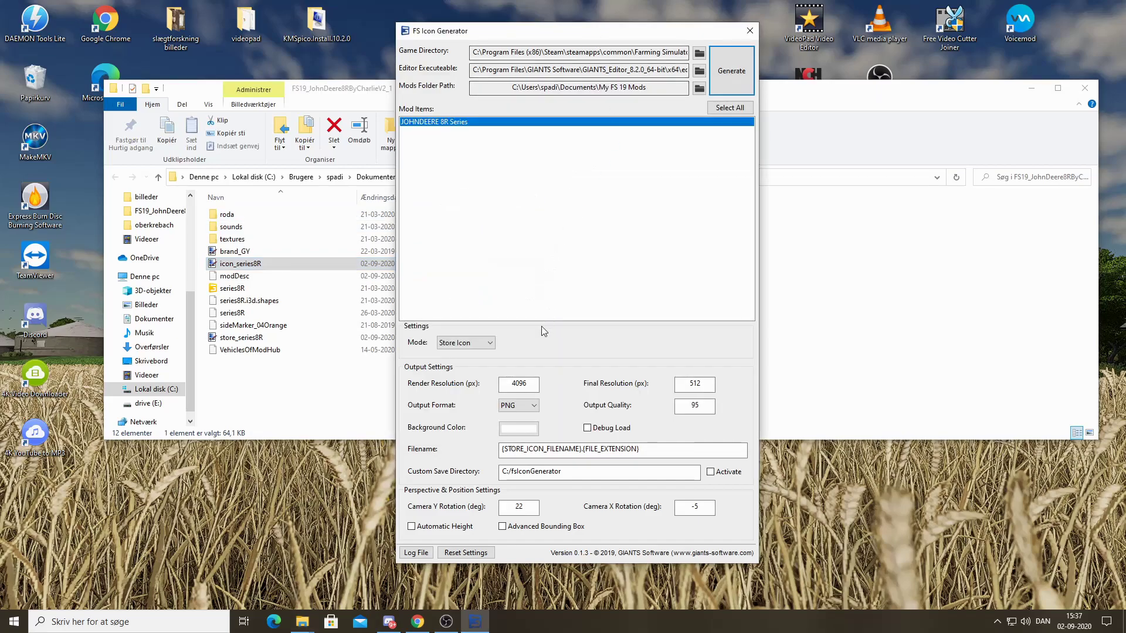
left_click(469, 343)
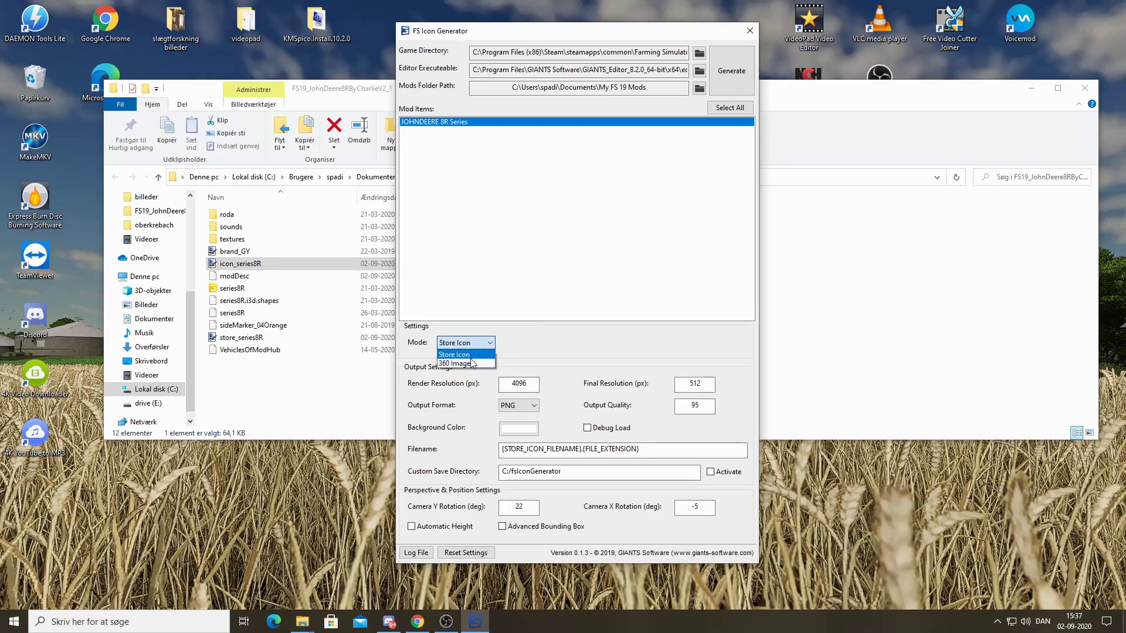
left_click(470, 361)
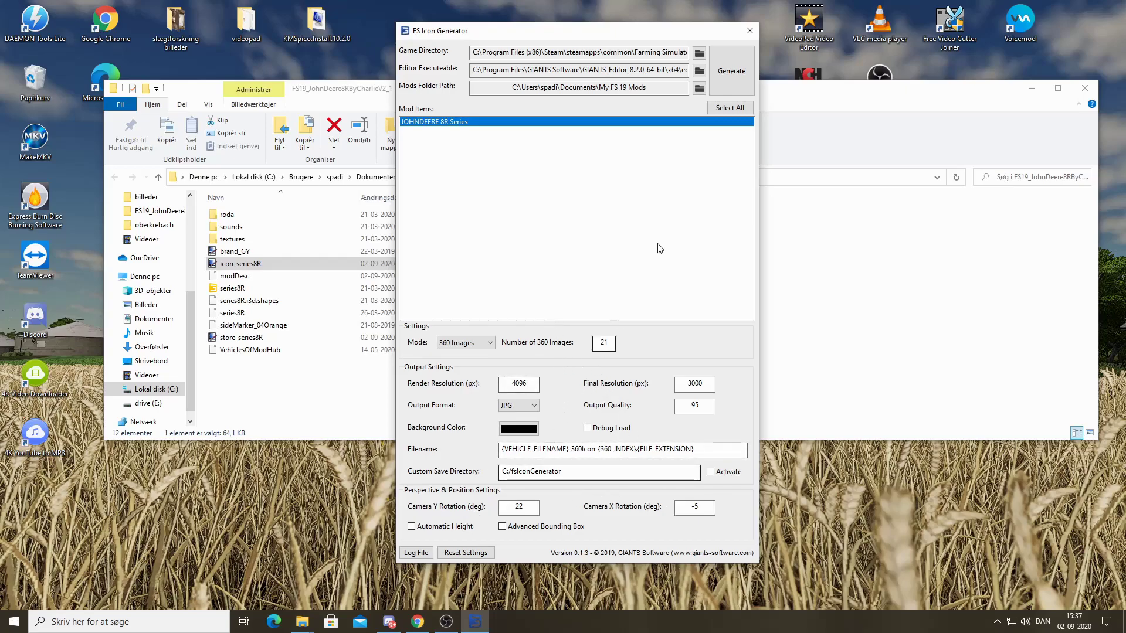
double_click(604, 342)
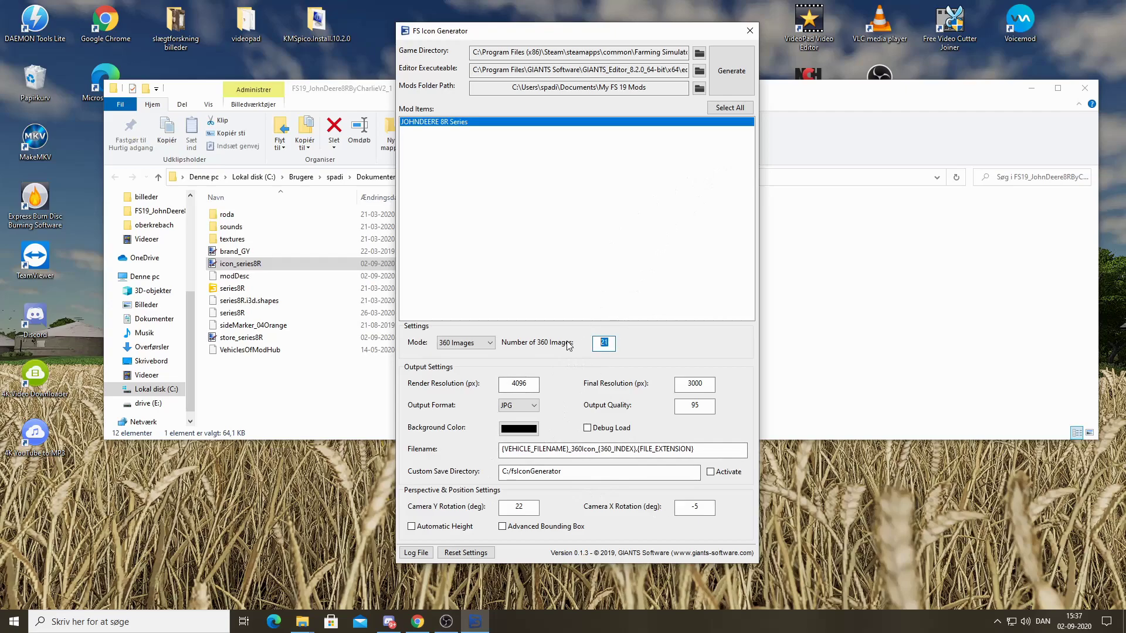
type("10")
left_click(733, 75)
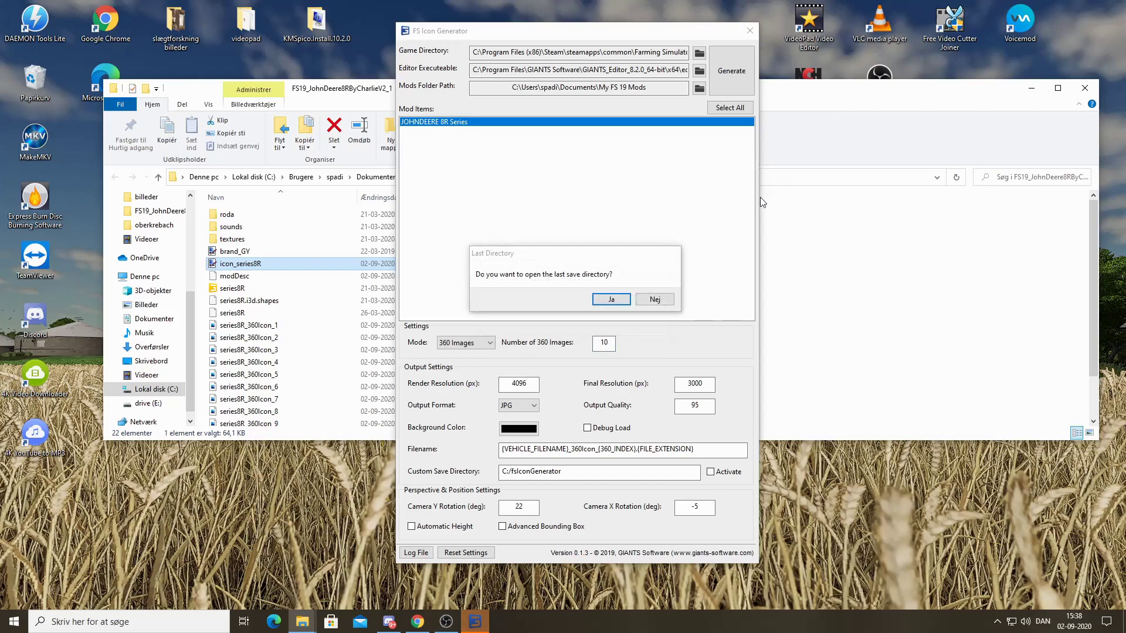
left_click(672, 297)
- Look through the generated 360 images in the mod folder and open series8R_360Icon_1 for viewing
left_click(829, 100)
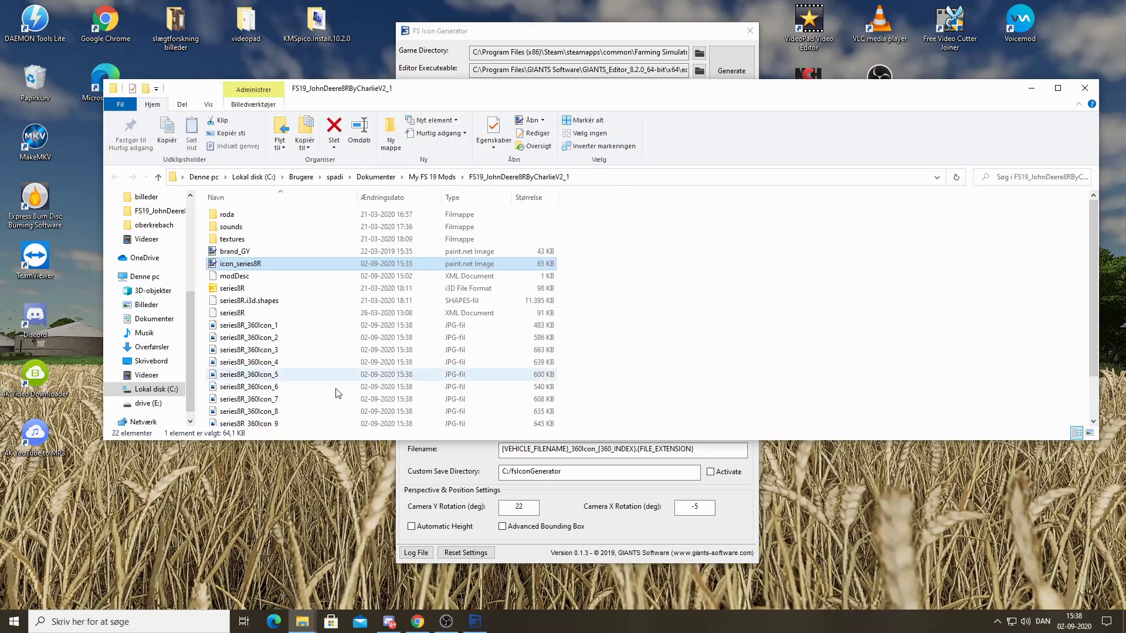
scroll(280, 335, "down", 1)
scroll(282, 335, "down", 1)
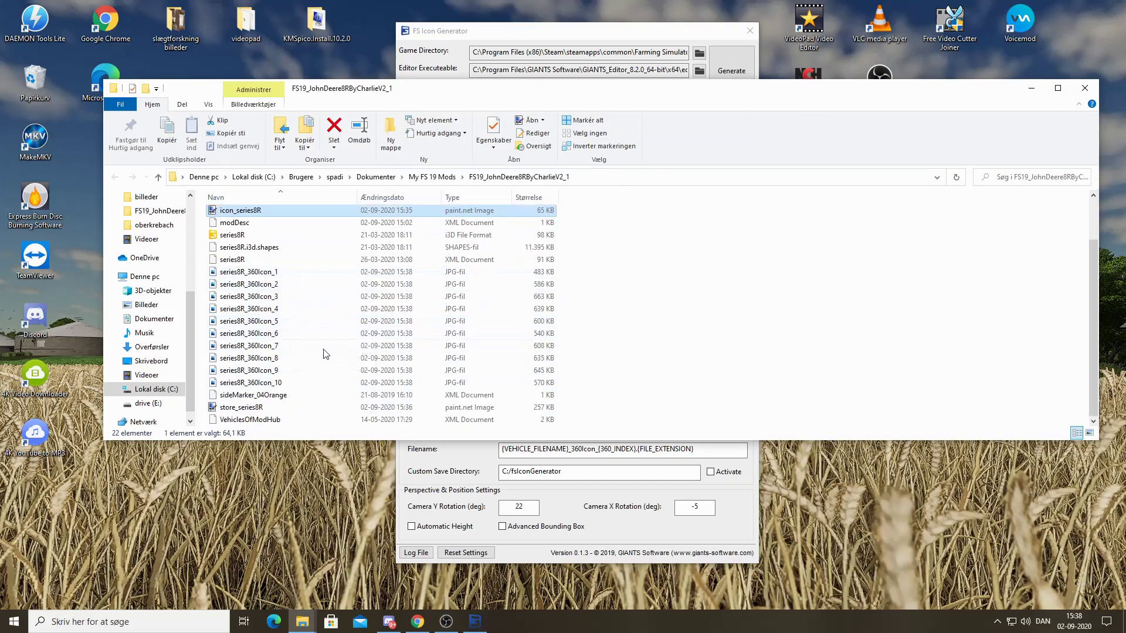
scroll(349, 314, "up", 1)
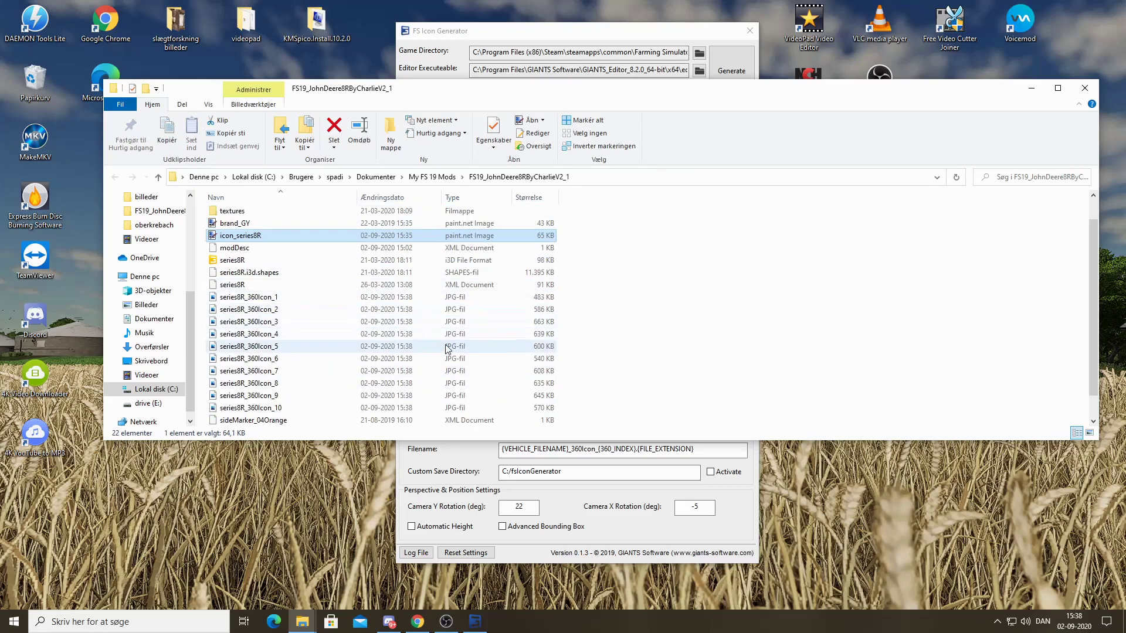
left_click(616, 70)
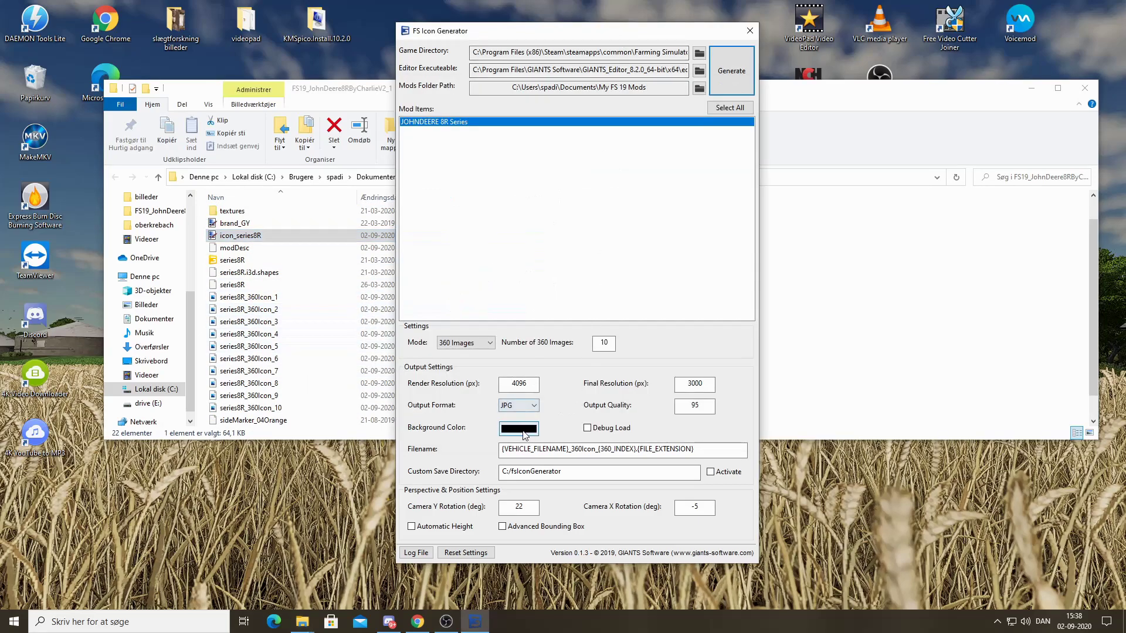
double_click(285, 297)
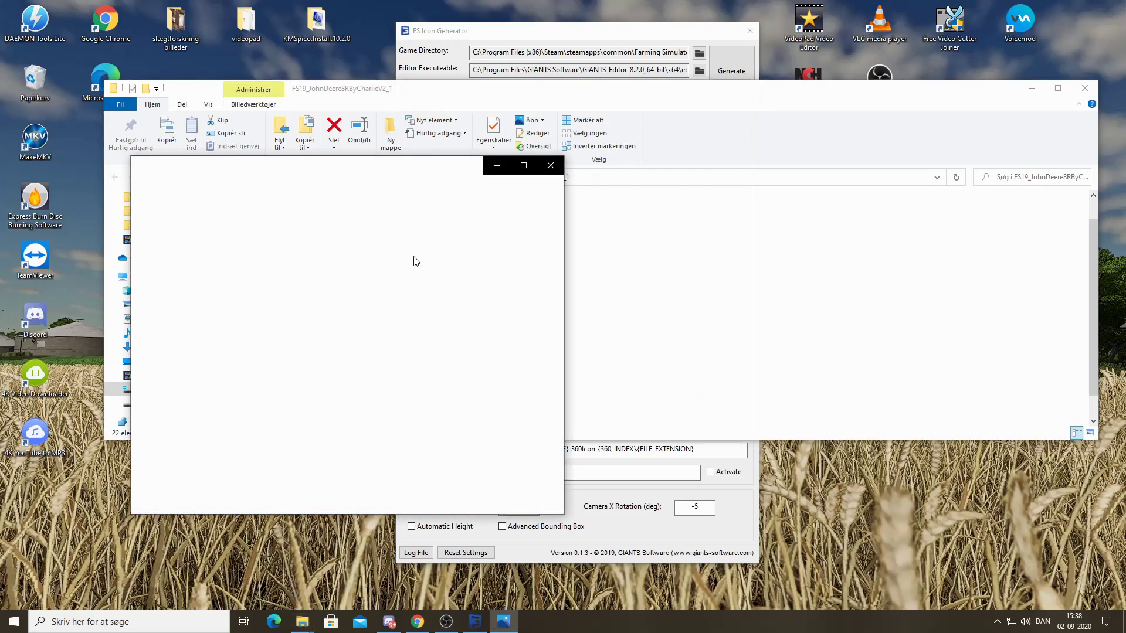
left_click(550, 165)
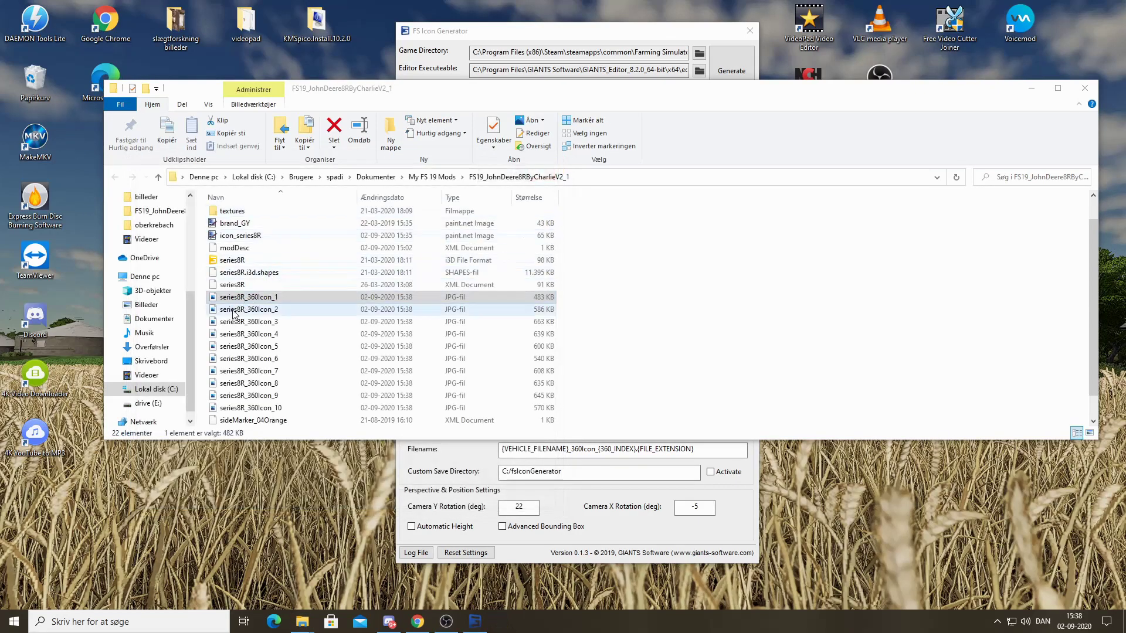
double_click(380, 298)
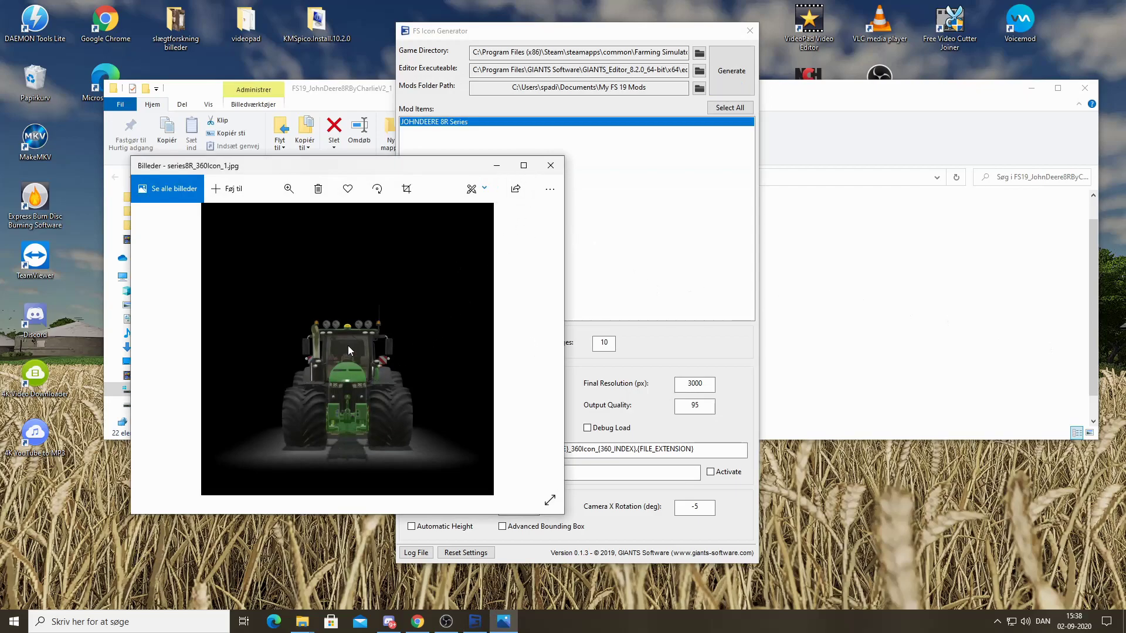
- View the generated images series8R_360Icon_3, series8R_360Icon_2 and series8R_360Icon_8, closing each one after inspecting it
left_click(544, 165)
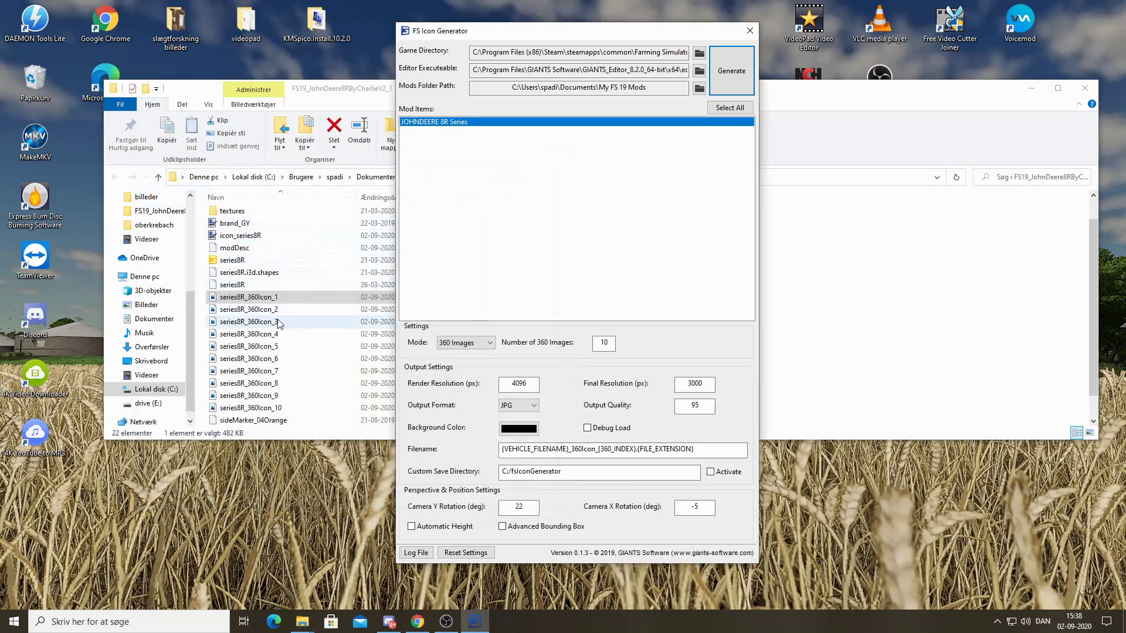
double_click(278, 322)
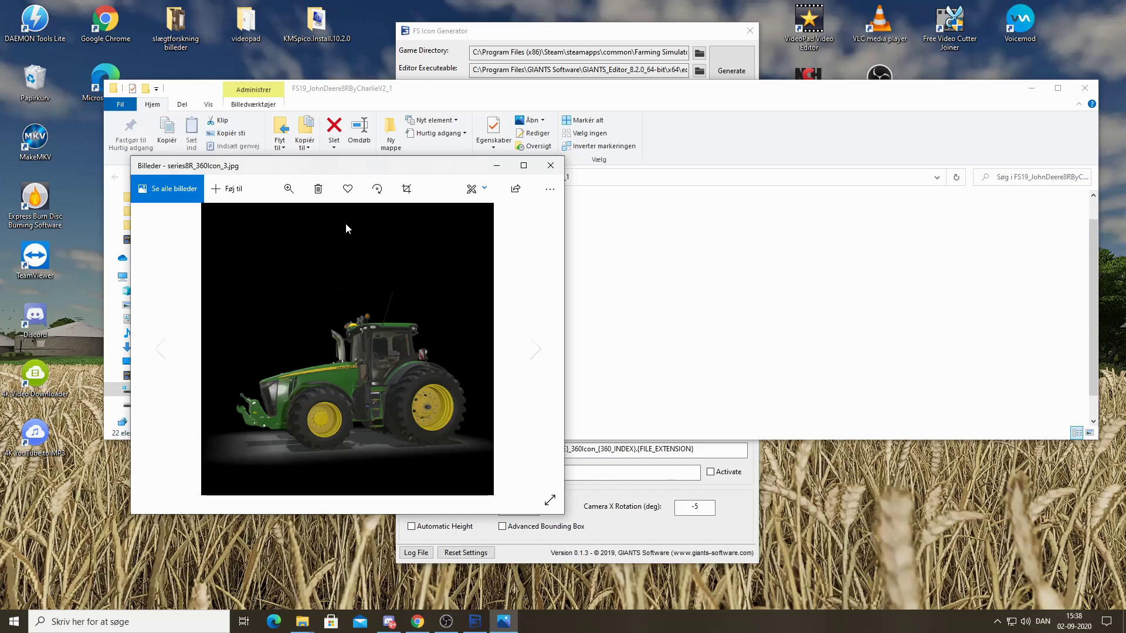
left_click(550, 165)
double_click(277, 310)
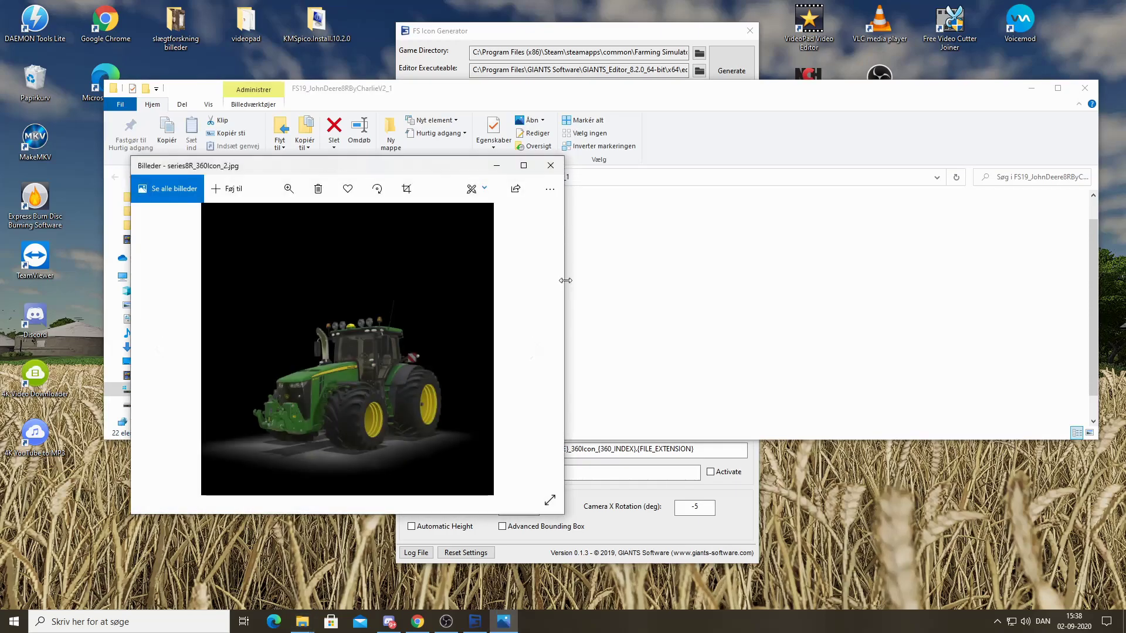
left_click(515, 188)
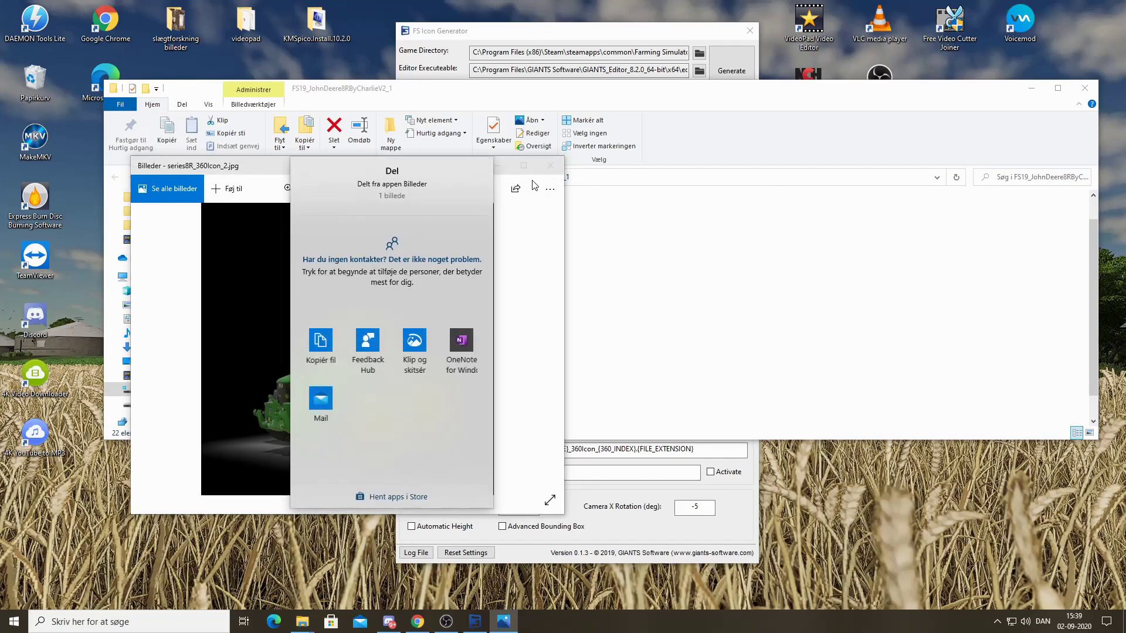
left_click(550, 166)
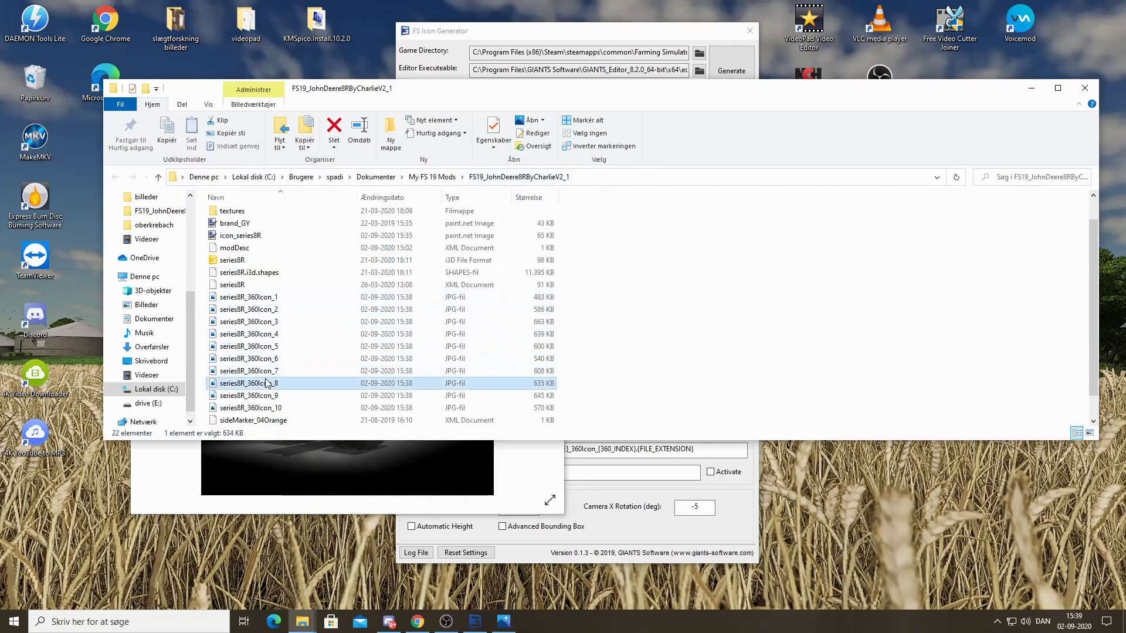
double_click(321, 379)
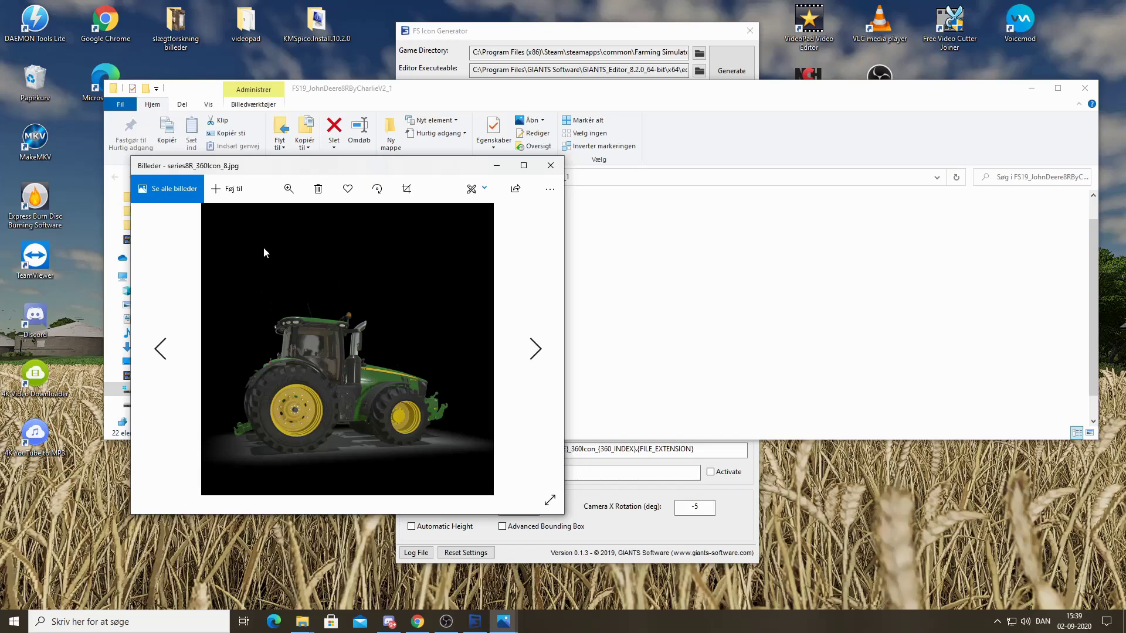
left_click(550, 170)
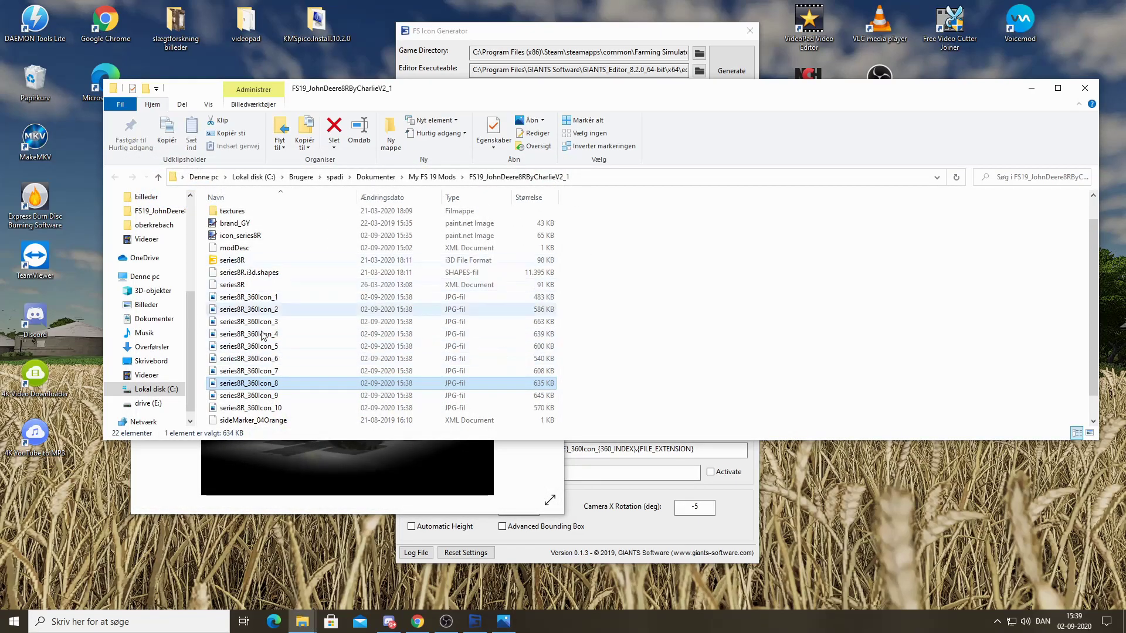
- Delete the images series8R_360Icon_1 through series8R_360Icon_10 from the mod folder and close the leftover image viewer
left_click(284, 296)
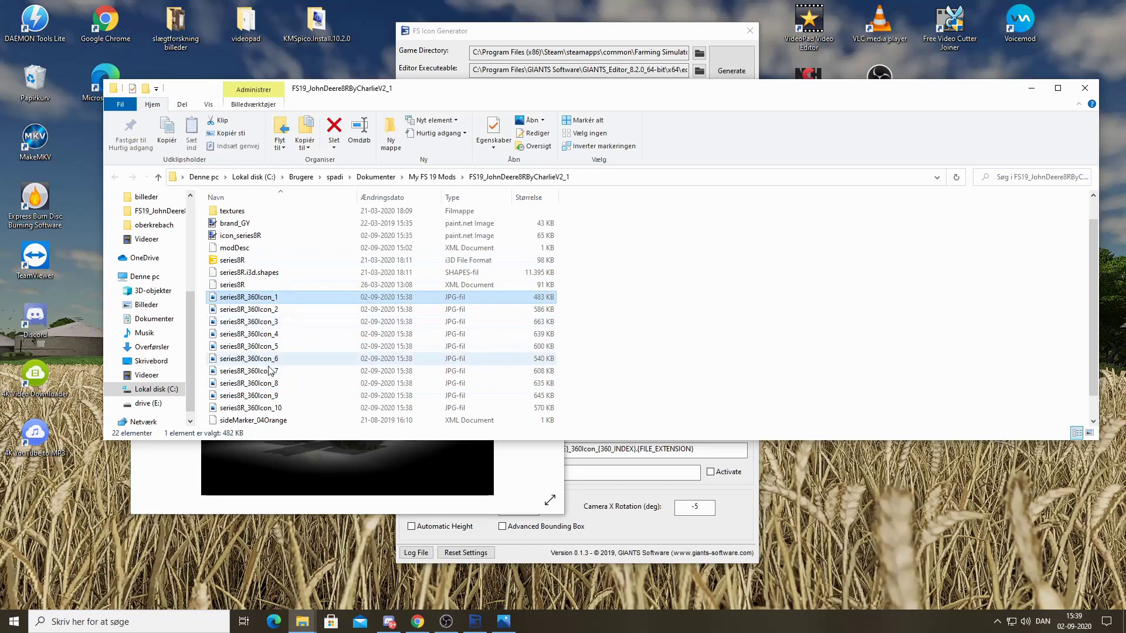
left_click(276, 408, "shift")
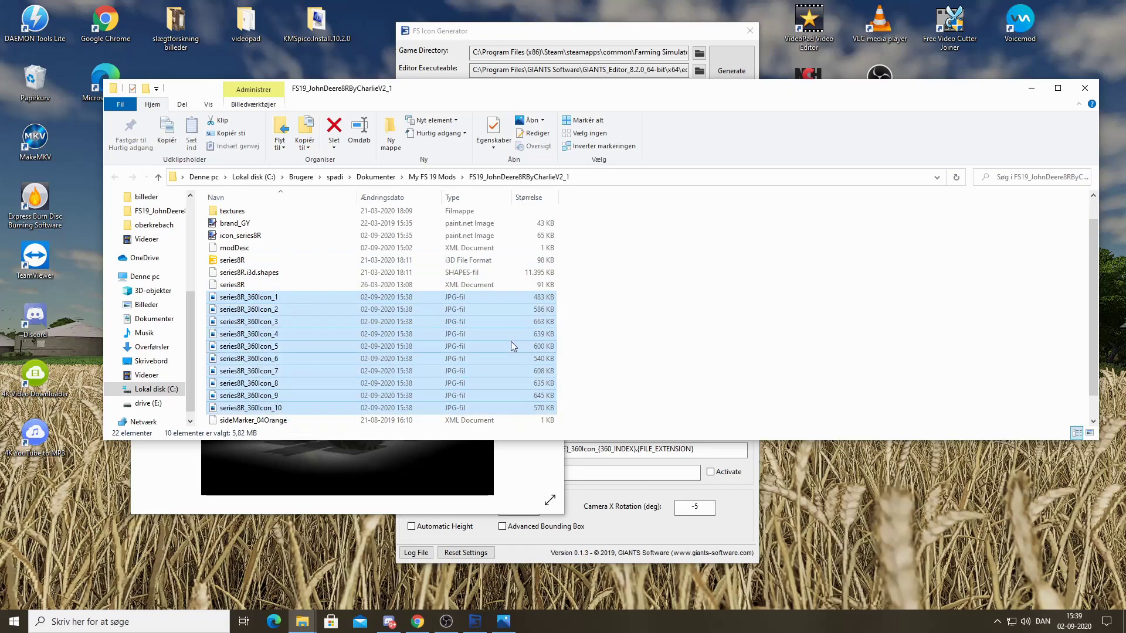
key("Delete")
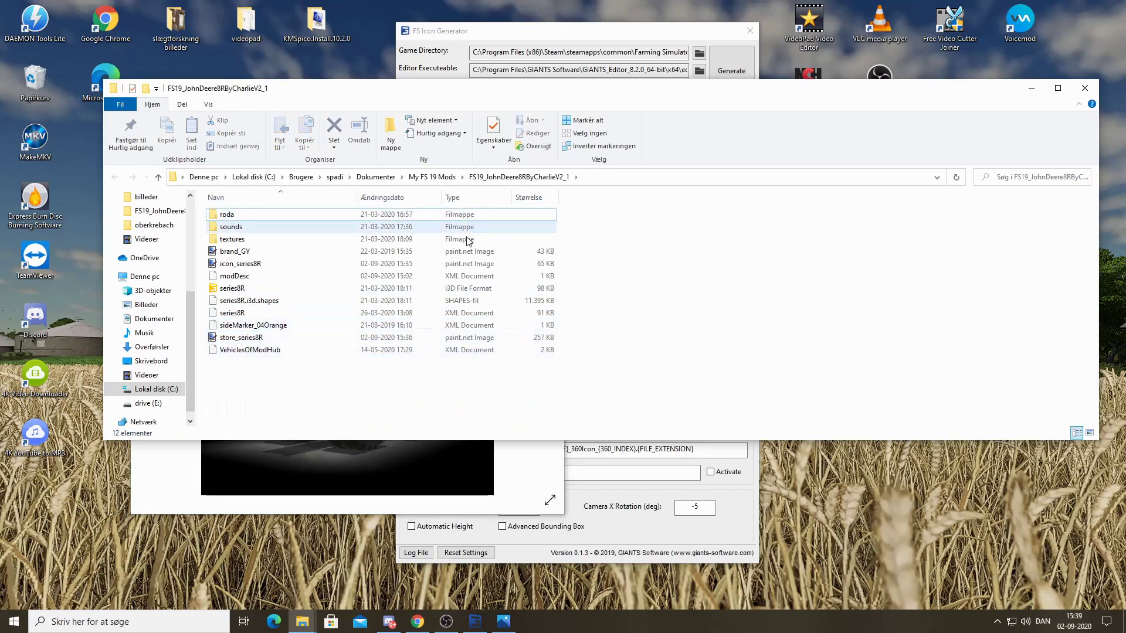
left_click(534, 462)
left_click(550, 166)
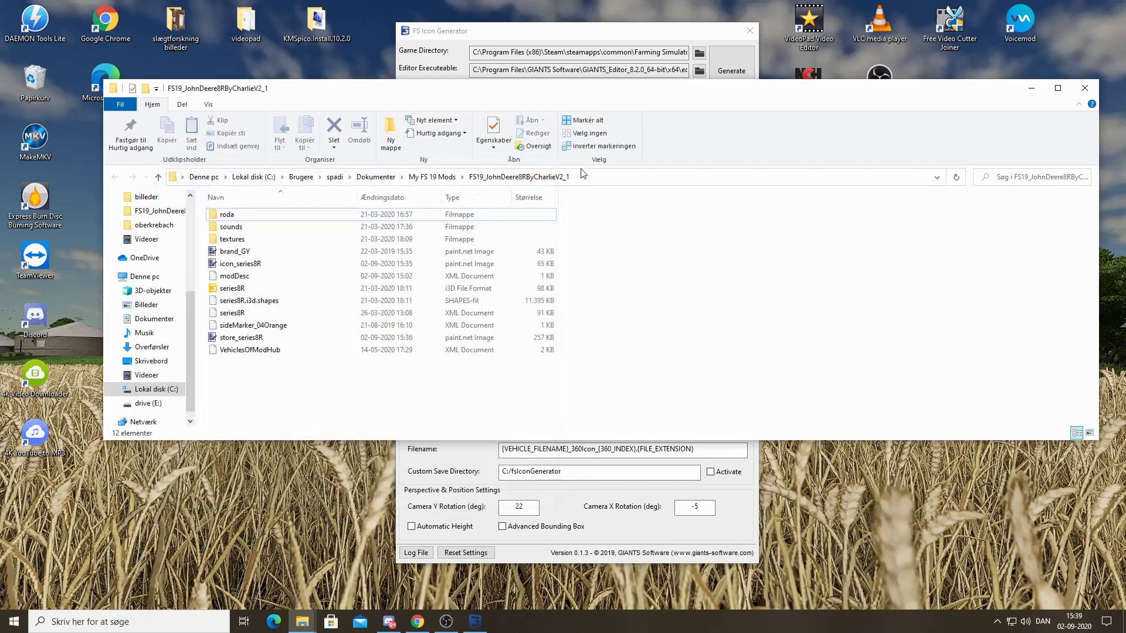
- Copy the FS19_JohnDeere8RByCharlieV2_1 folder from My FS 19 Mods into the FarmingSimulator2019 mods folder
left_click(431, 176)
right_click(271, 240)
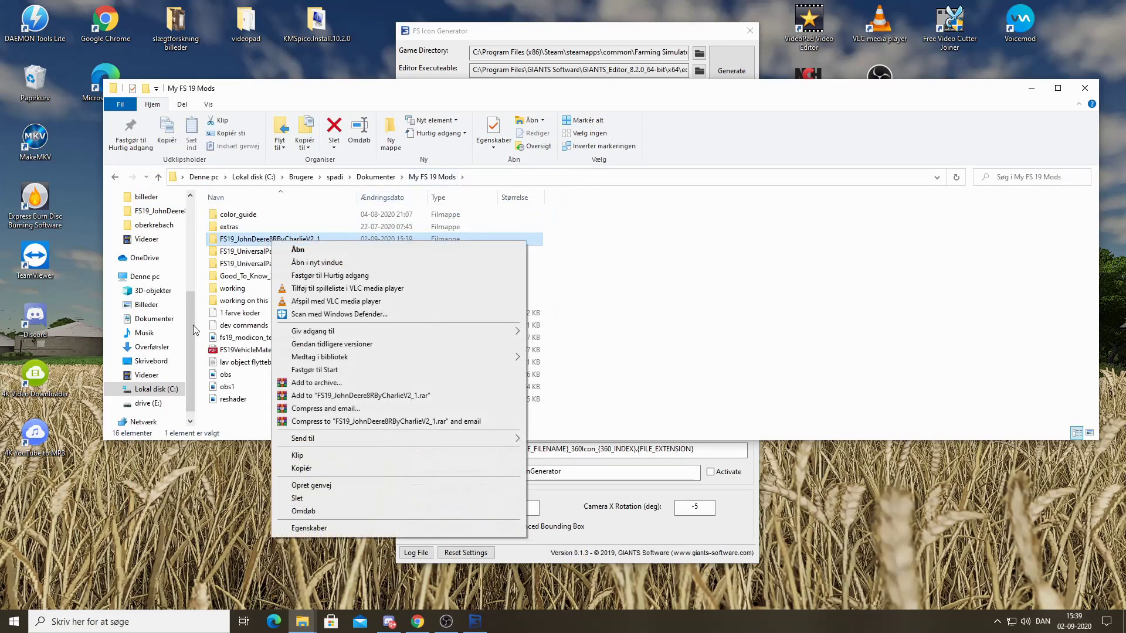
scroll(150, 246, "up", 2)
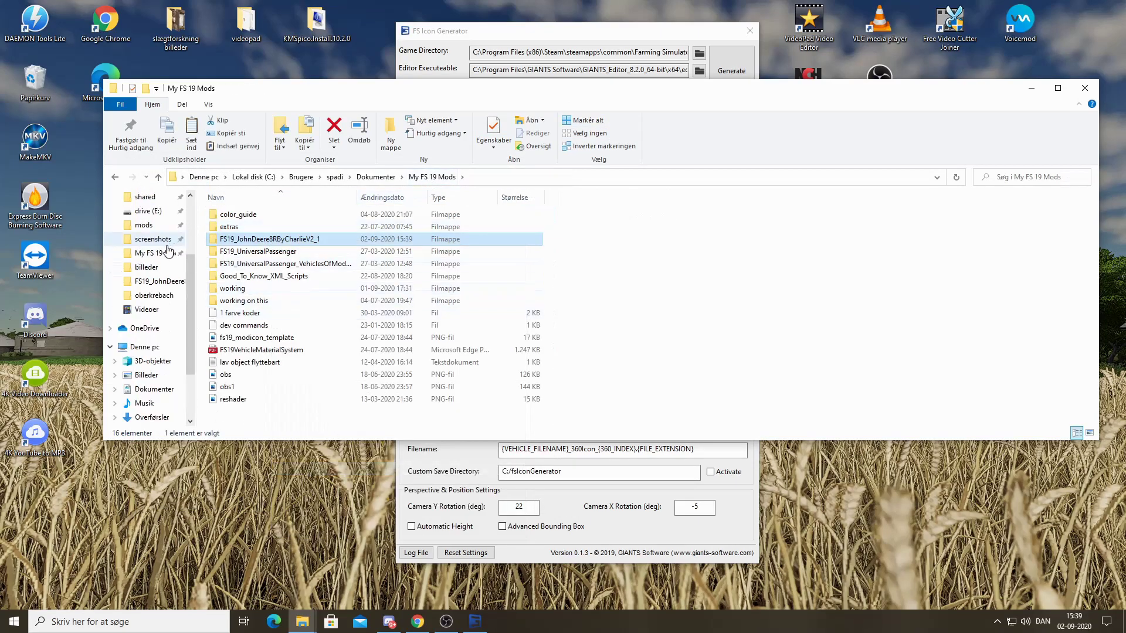
left_click(144, 224)
right_click(558, 289)
left_click(628, 372)
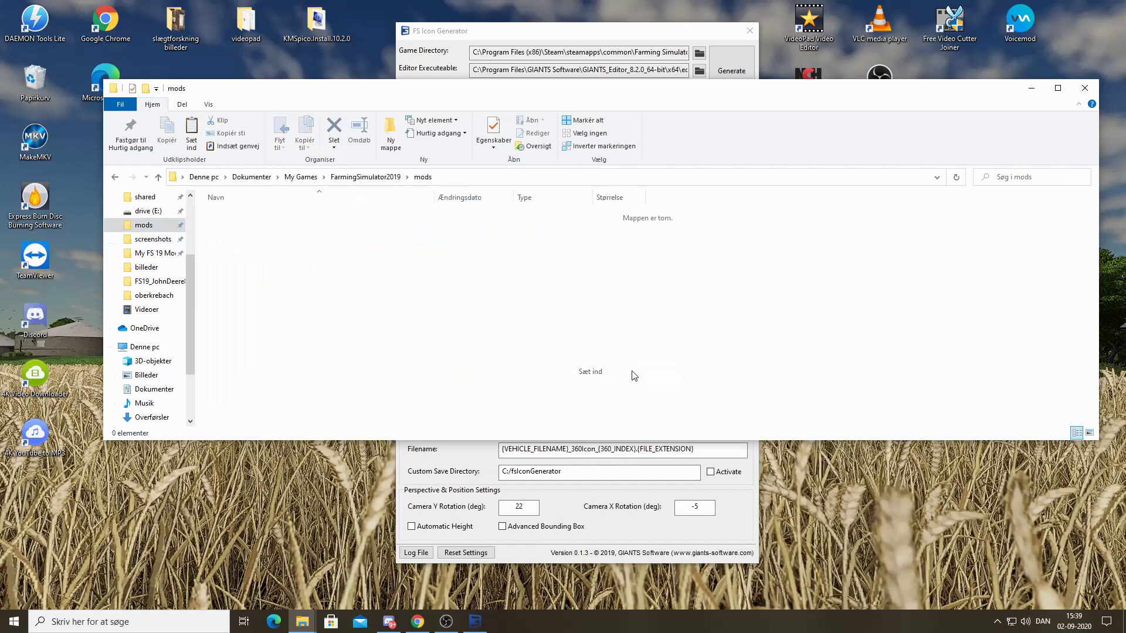
- Launch Farming Simulator 19 and open career Savegame 2, continuing without the missing downloadable content
left_click_drag(707, 37, 806, 325)
double_click(460, 74)
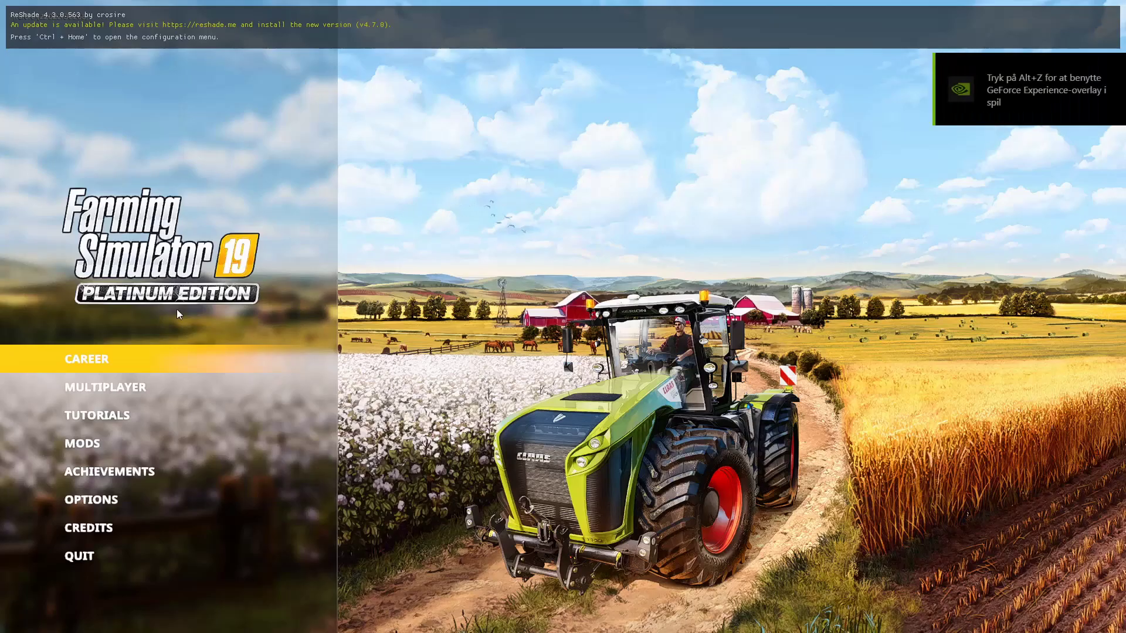
left_click(121, 366)
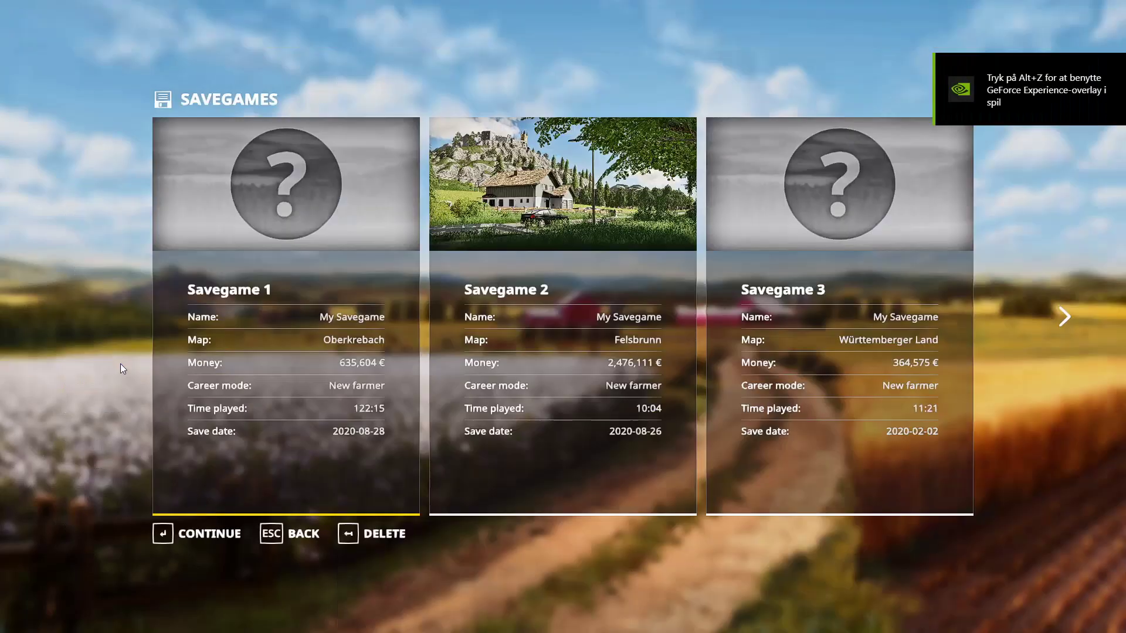
left_click(529, 265)
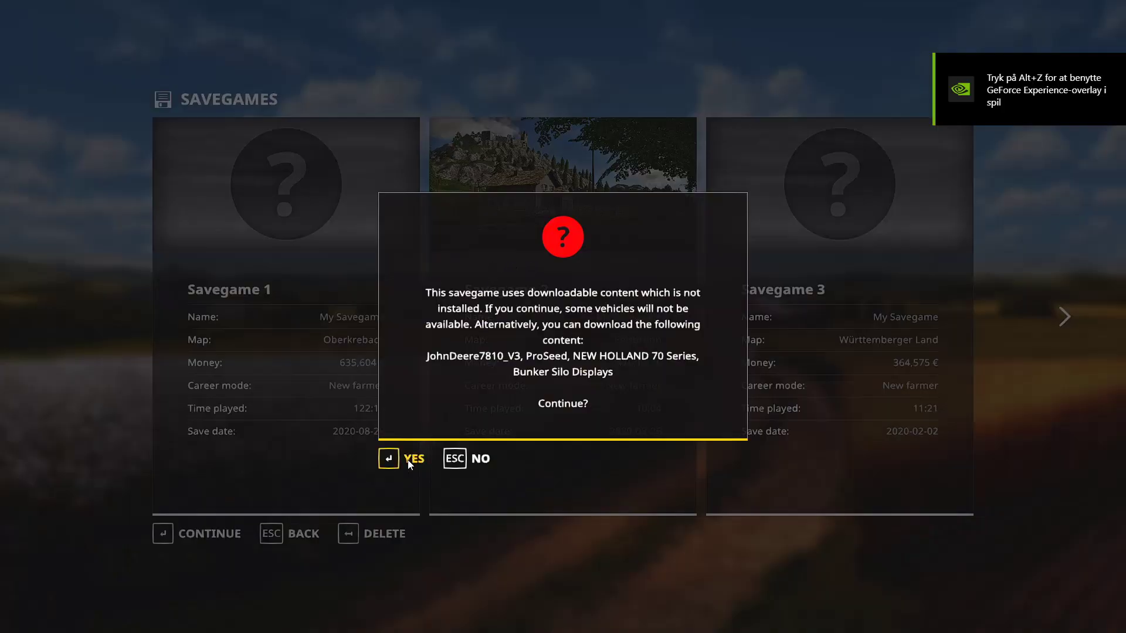
left_click(384, 454)
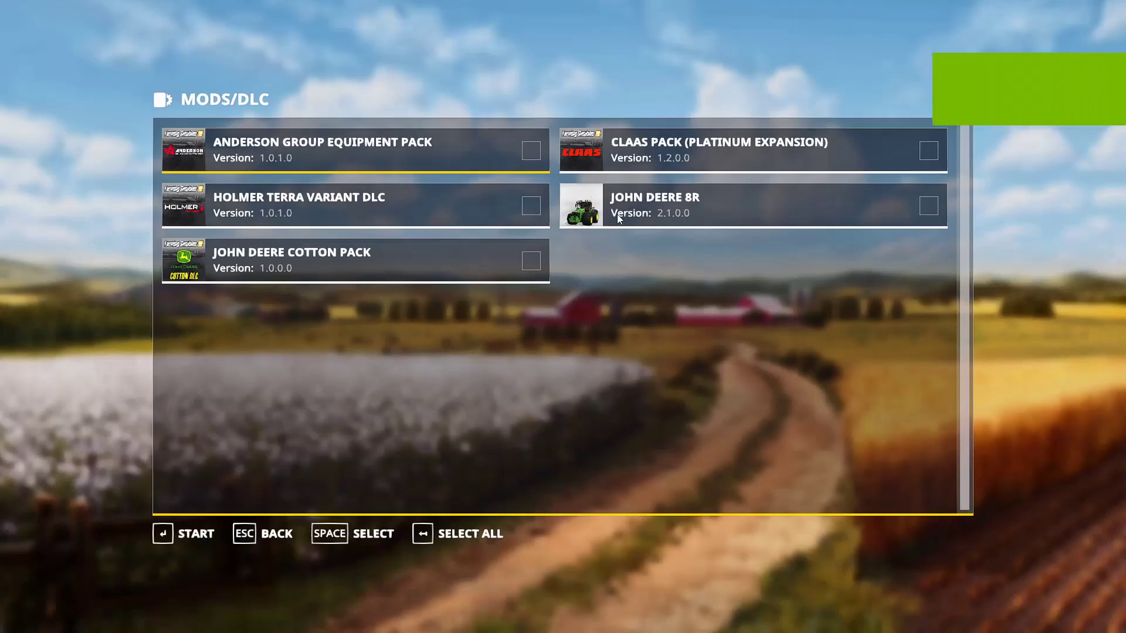
- Enable the John Deere 8R mod for the savegame and start playing on the Felsbrunn map
left_click(702, 201)
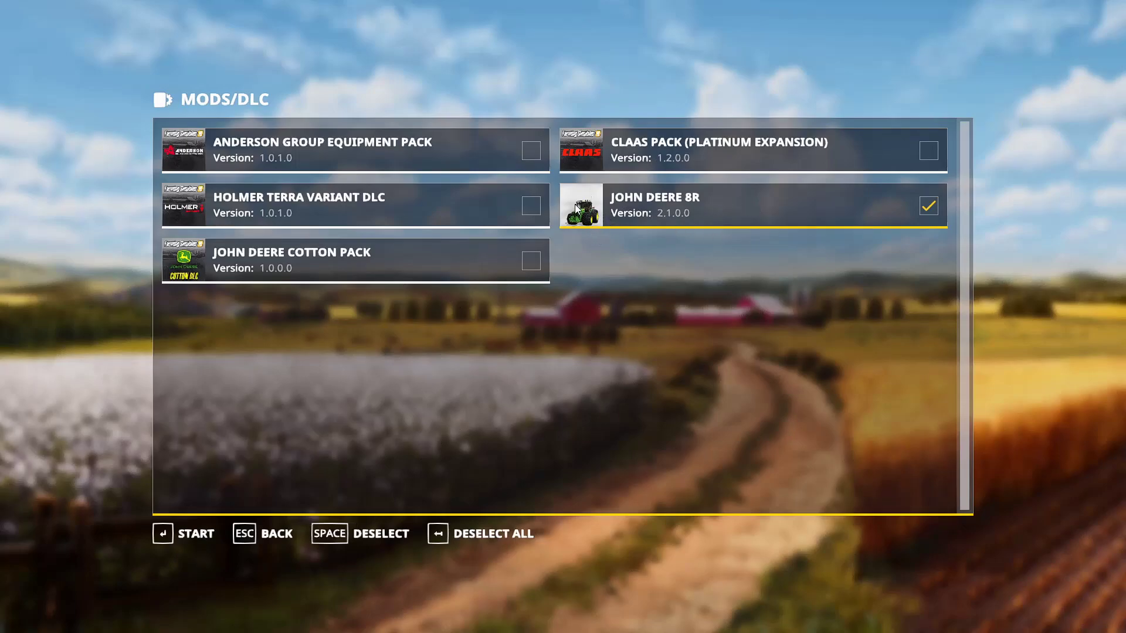
left_click(185, 532)
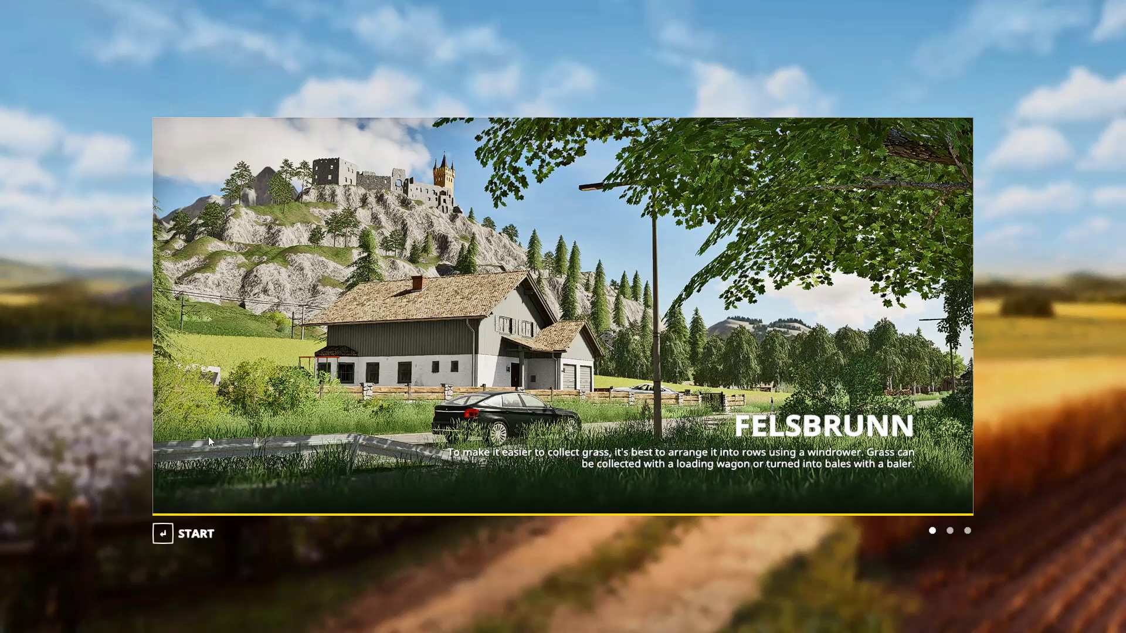
left_click(188, 534)
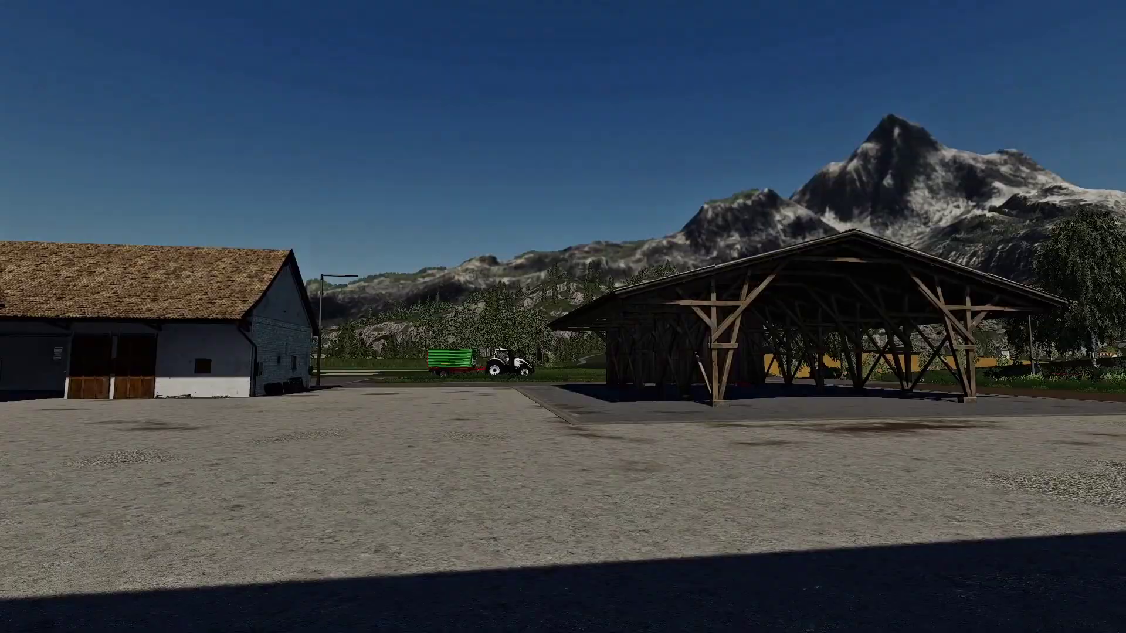
- Open the in-game shop's Large Tractors category and compare the modded 8R Series store icon with those of the other tractors
key("p")
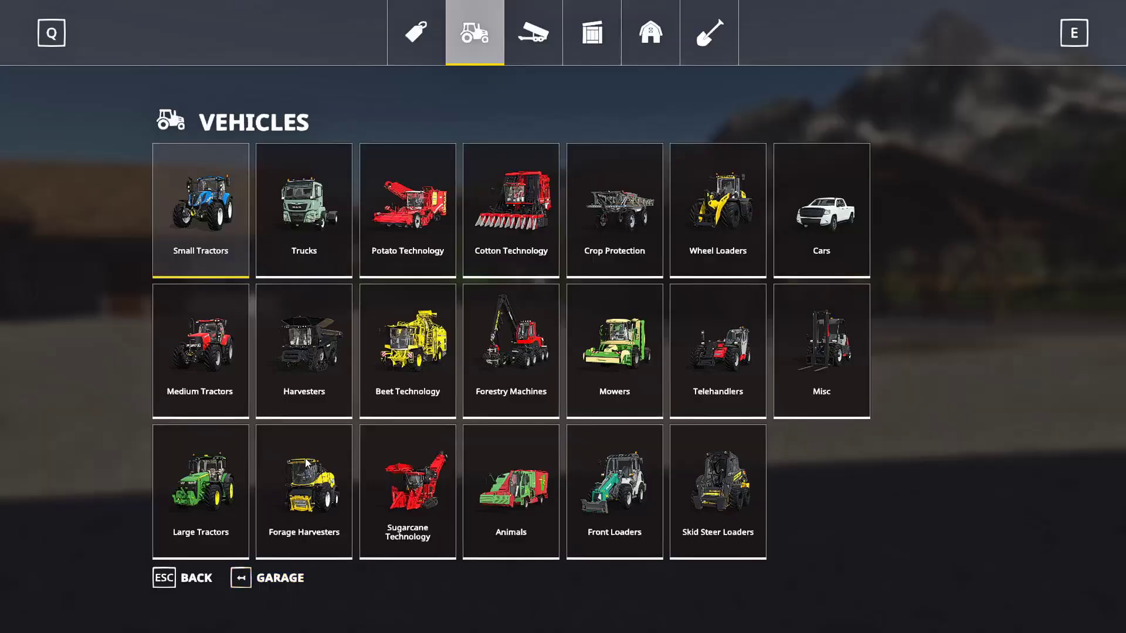
left_click(224, 468)
scroll(528, 292, "down", 2)
scroll(558, 299, "down", 14)
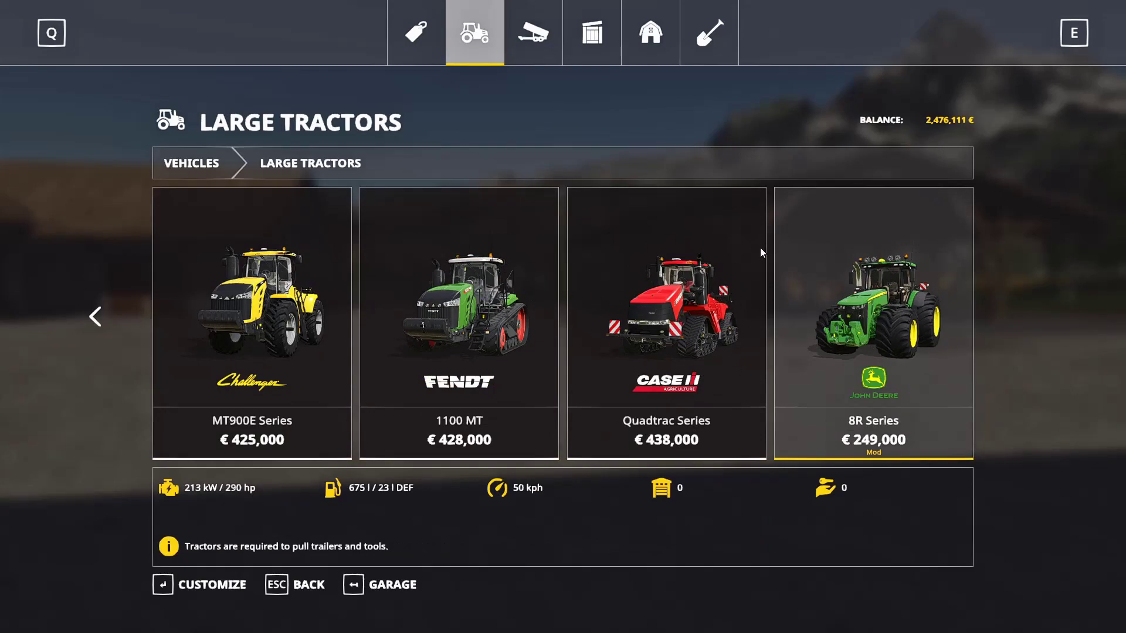
scroll(840, 333, "up", 4)
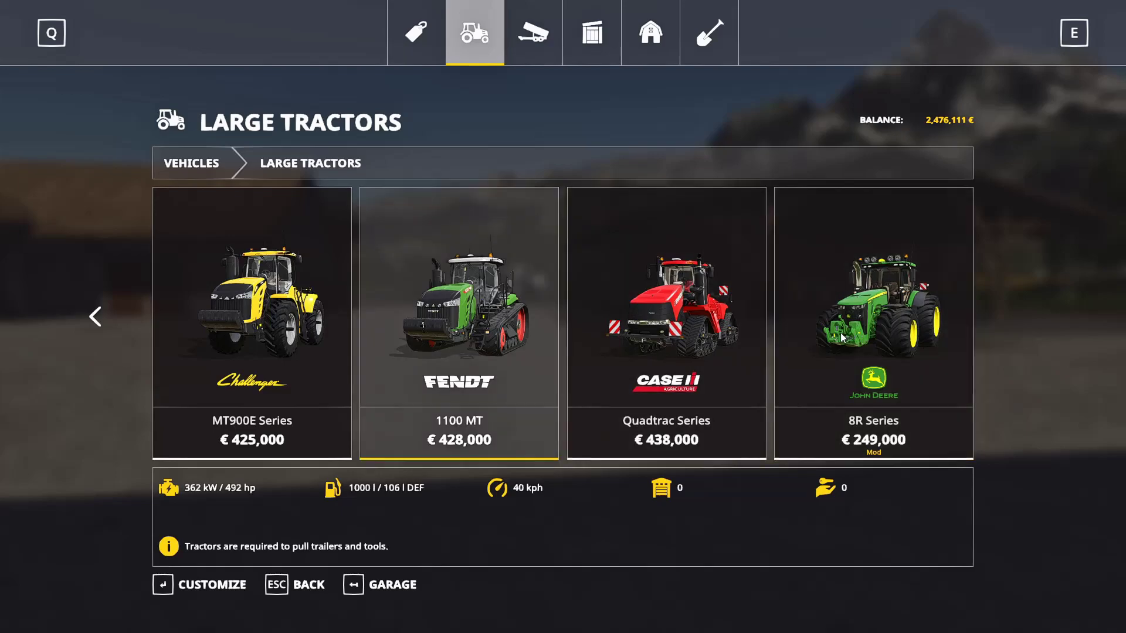
scroll(834, 332, "up", 7)
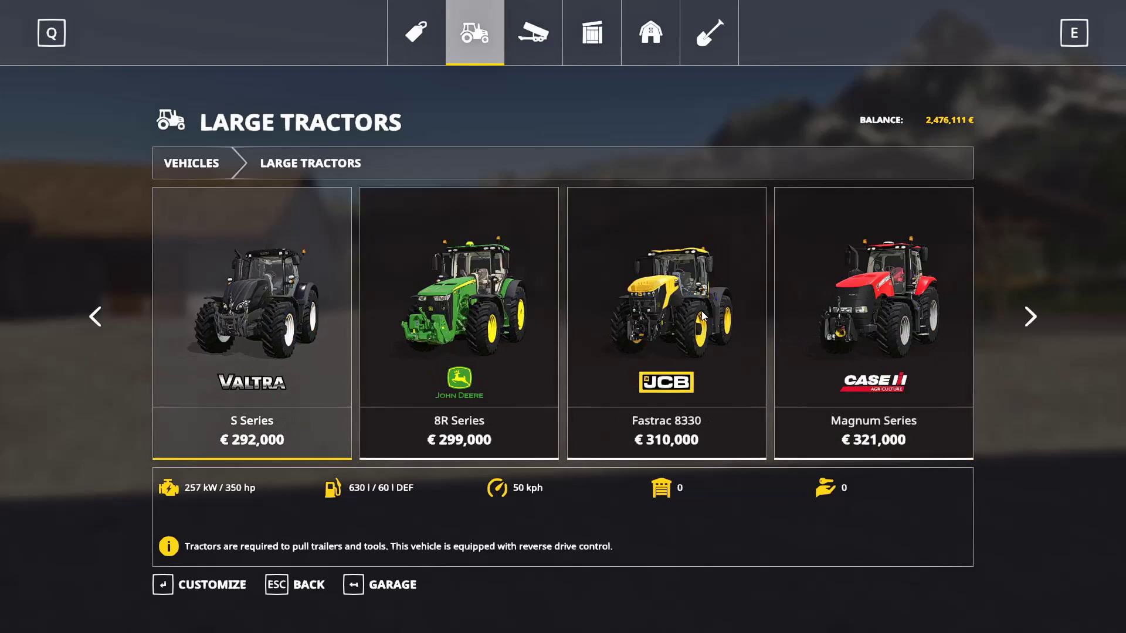
scroll(703, 315, "up", 2)
scroll(706, 311, "down", 4)
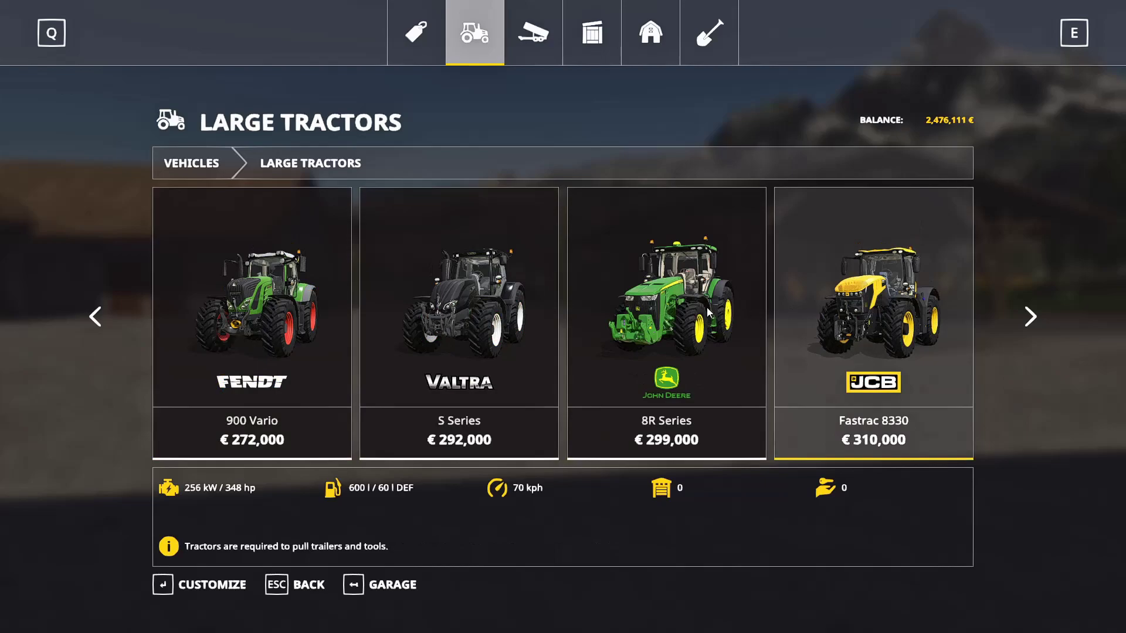
scroll(706, 307, "down", 11)
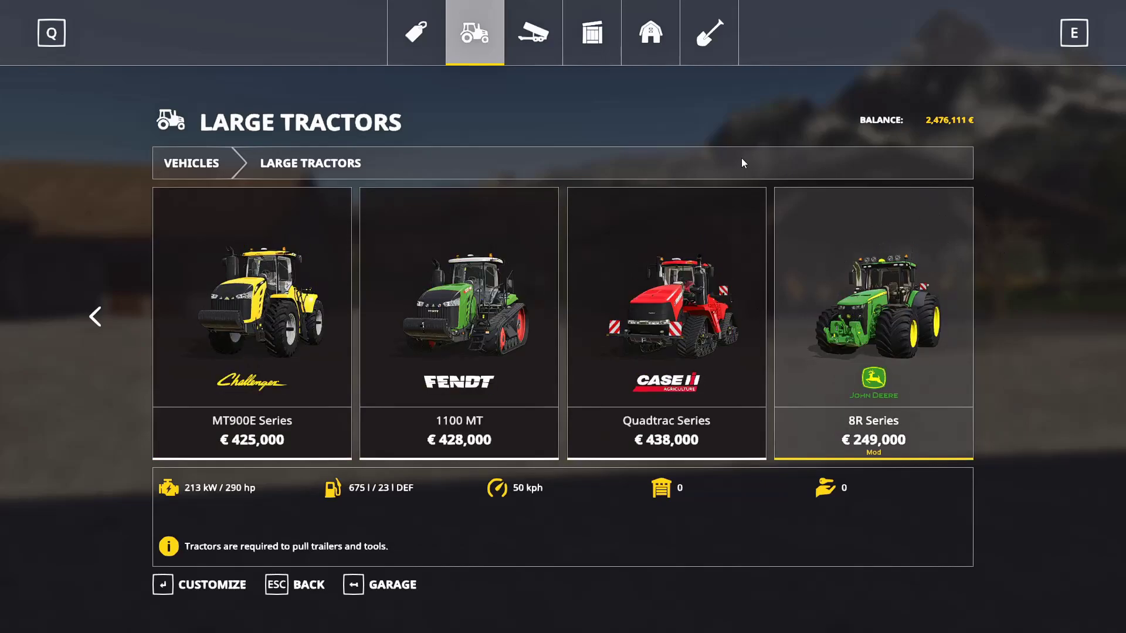
- Quit Farming Simulator 19 by running the command q in the developer console
key("grave")
type("q")
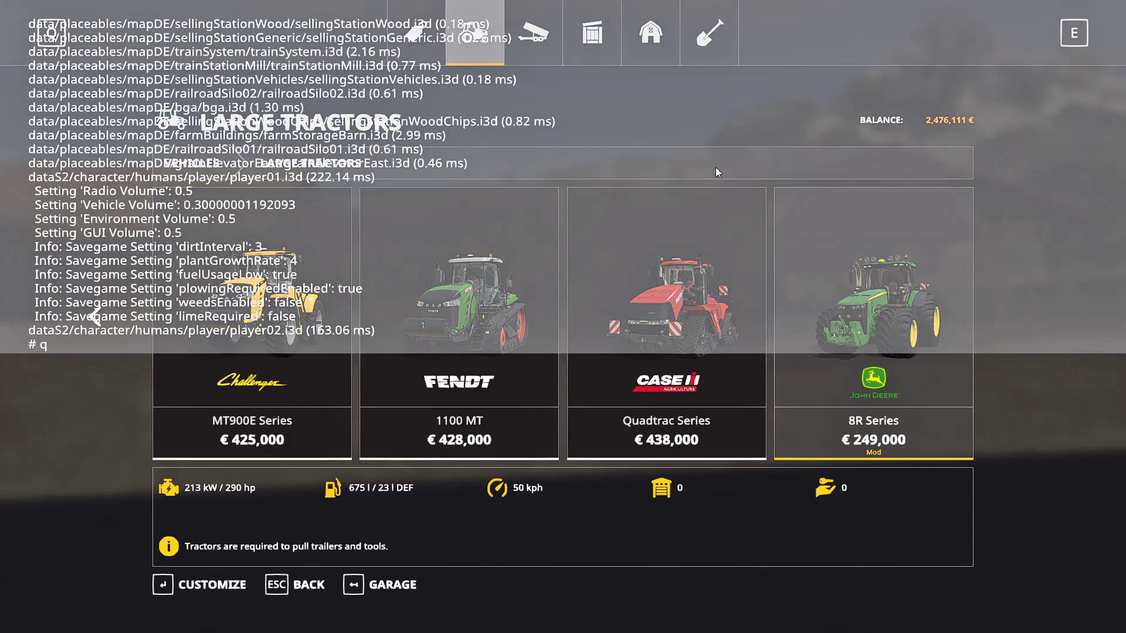
key("Return")
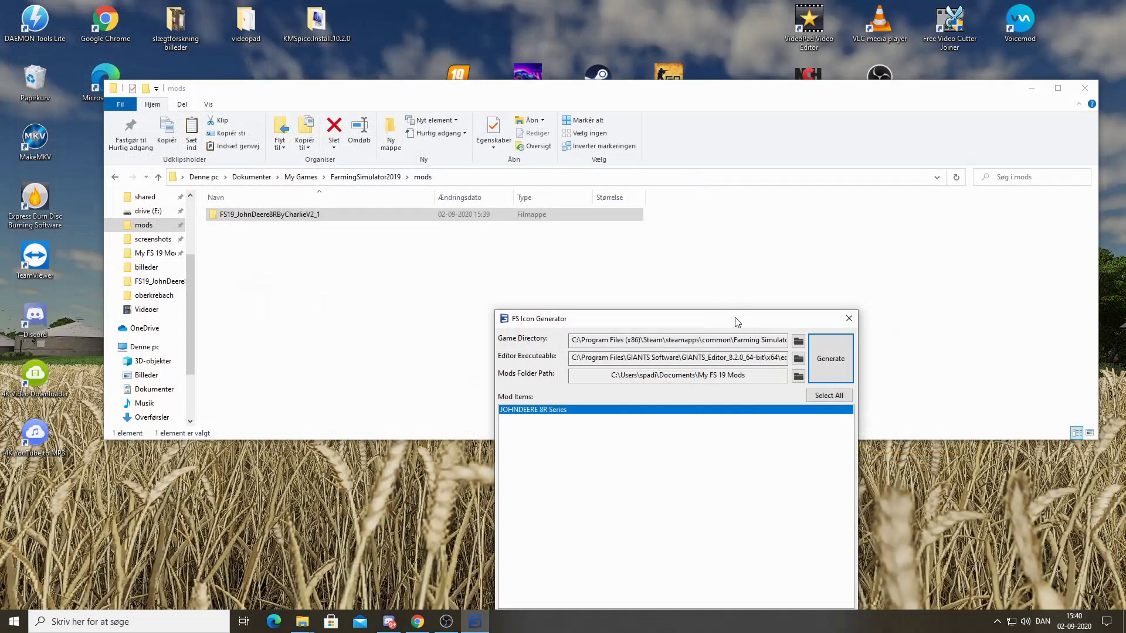
- Place the fs19_modicon_template file beside FSIconGenerator on the desktop and reposition the FS Icon Generator window so it is fully in view
left_click_drag(696, 115, 664, 132)
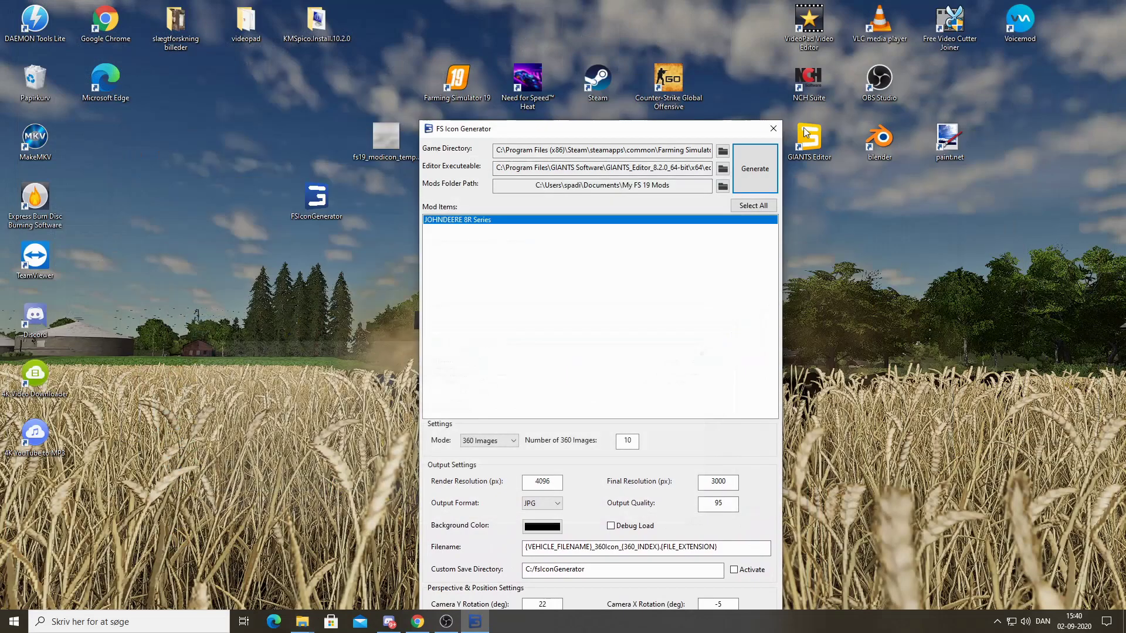
left_click_drag(383, 138, 238, 197)
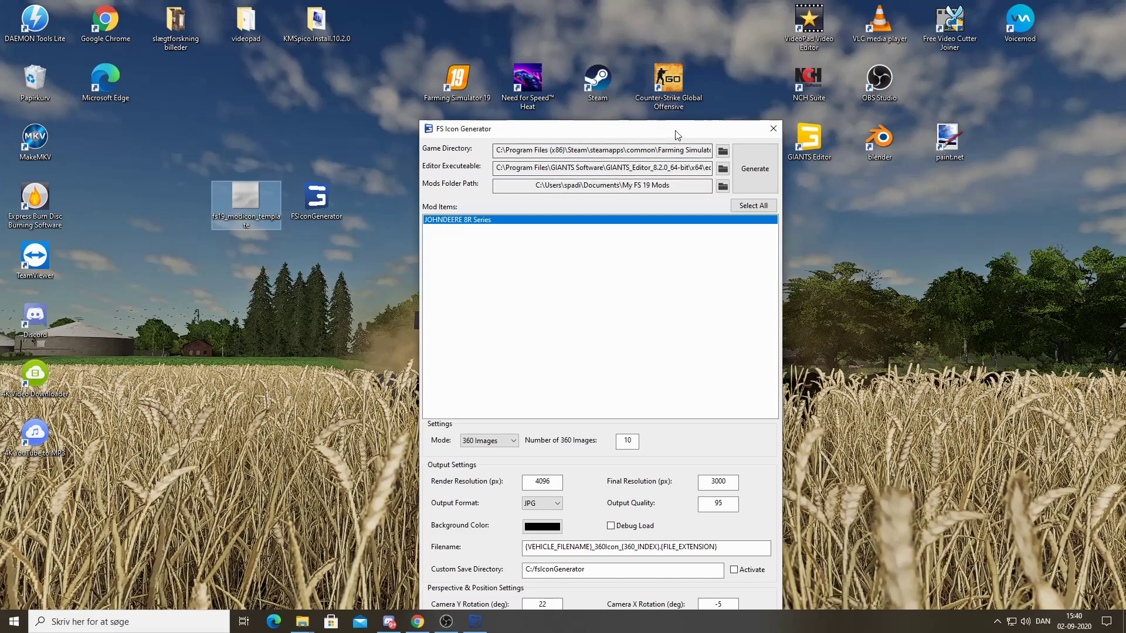
left_click_drag(673, 130, 647, 51)
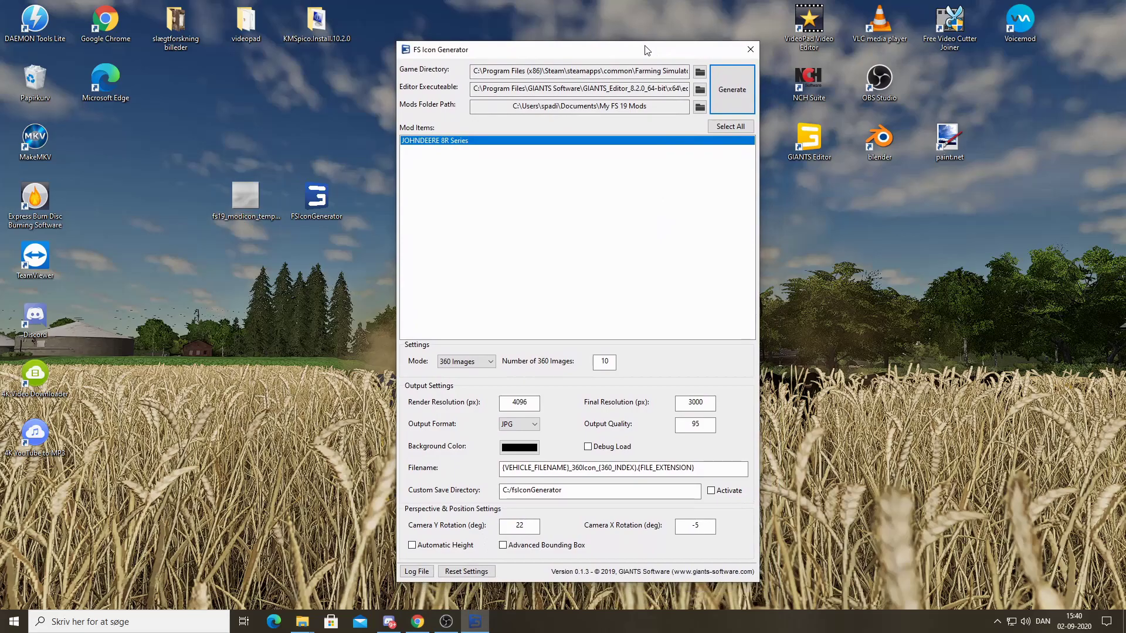